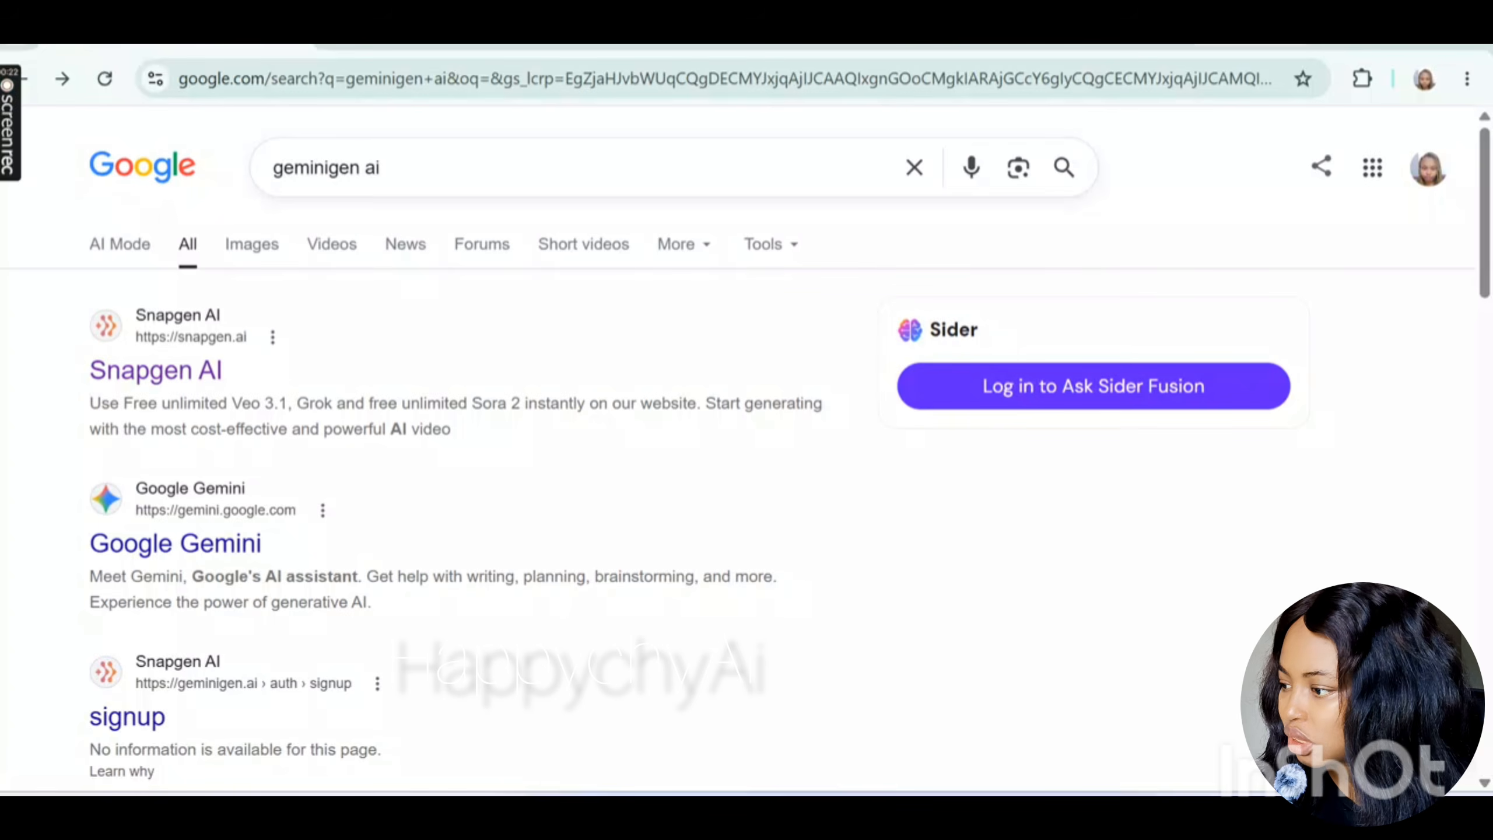
- Open the Snapgen AI website from the search results and dismiss the Discord community invitation
{"action": "left_click", "coordinate": [176, 376]}
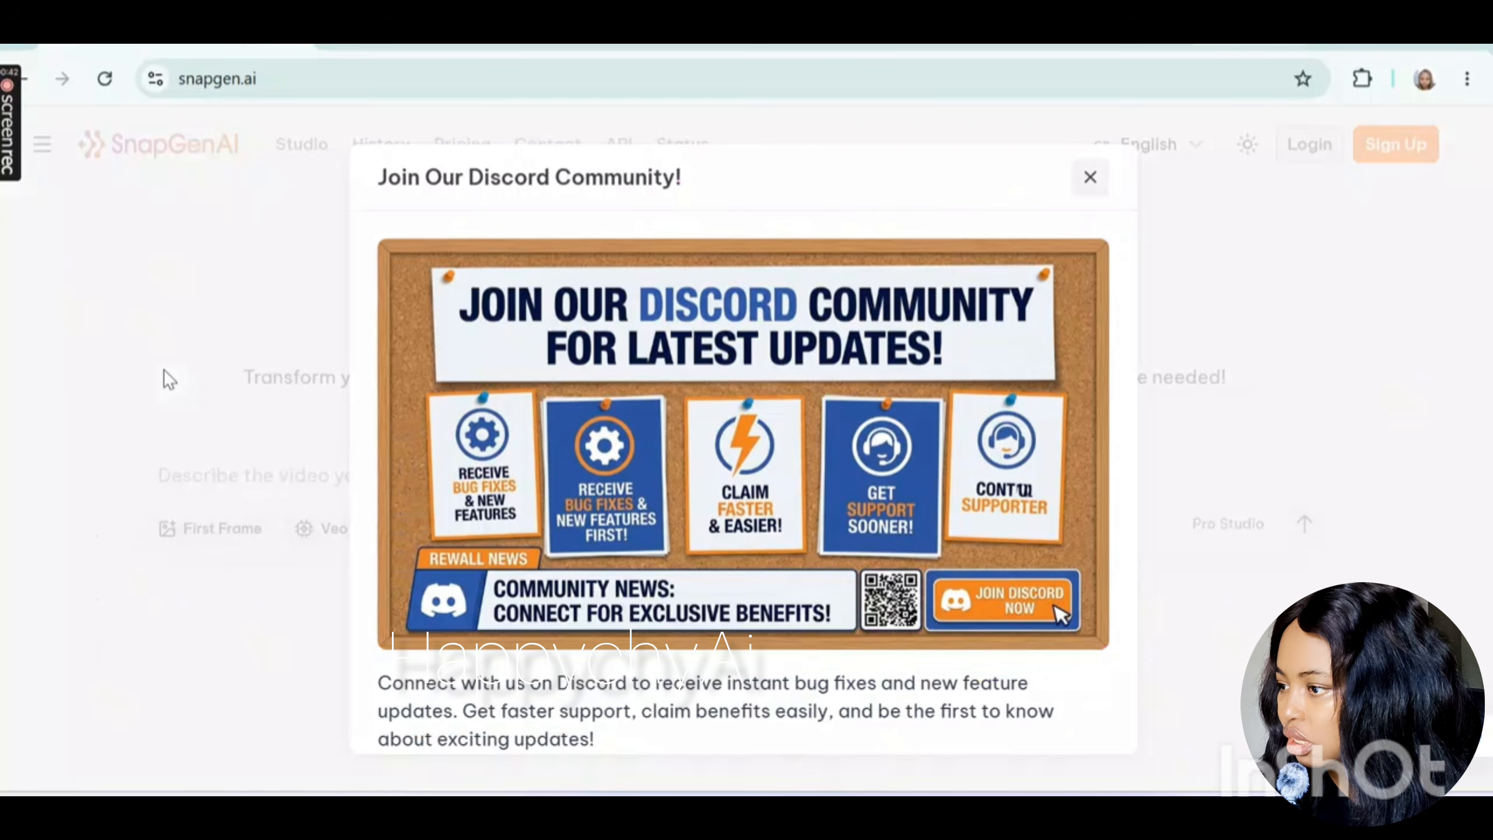
{"action": "left_click", "coordinate": [1090, 177]}
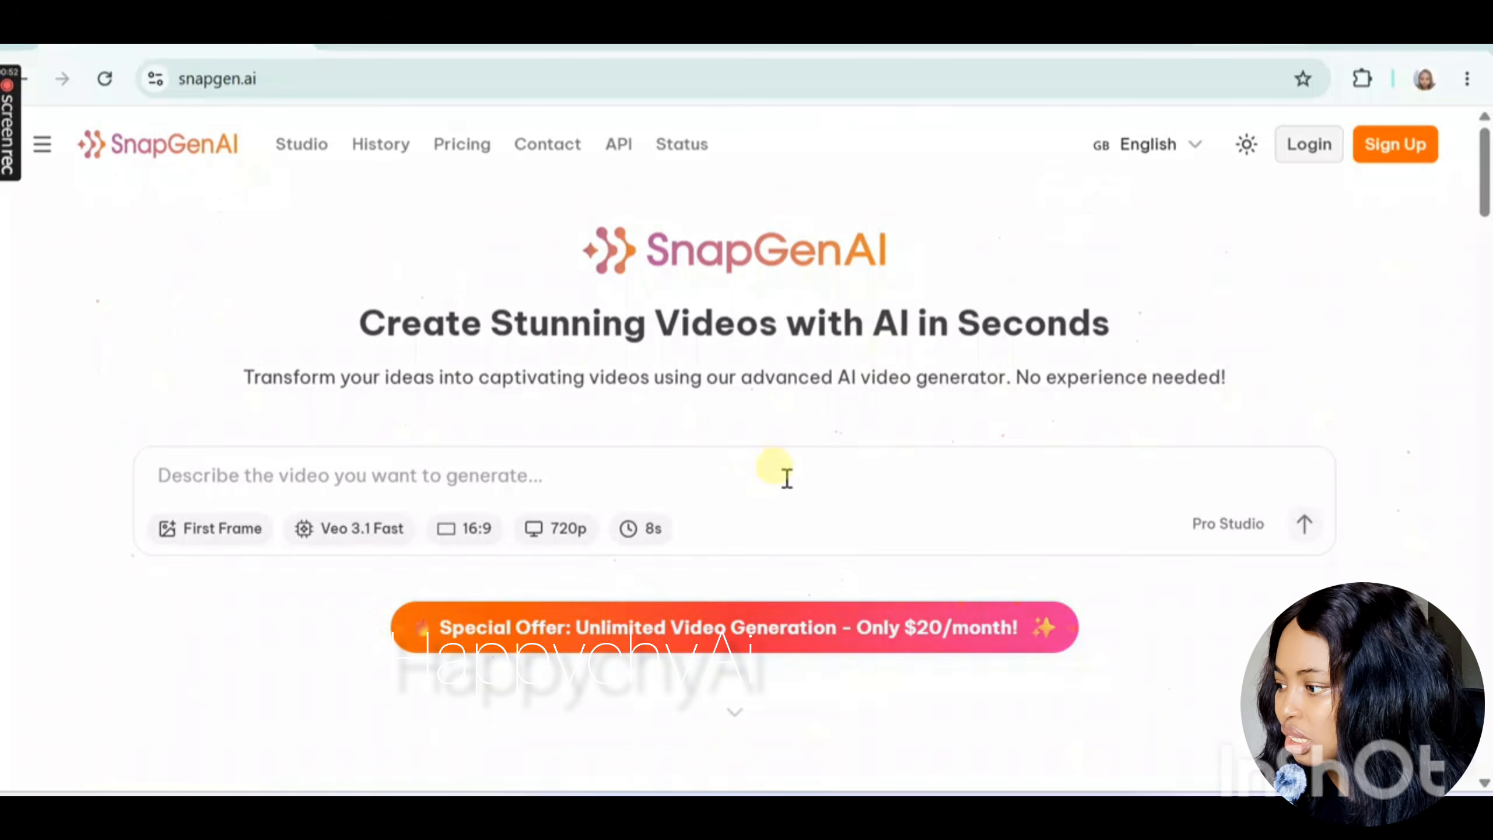
{"action": "mouse_move", "coordinate": [7, 117]}
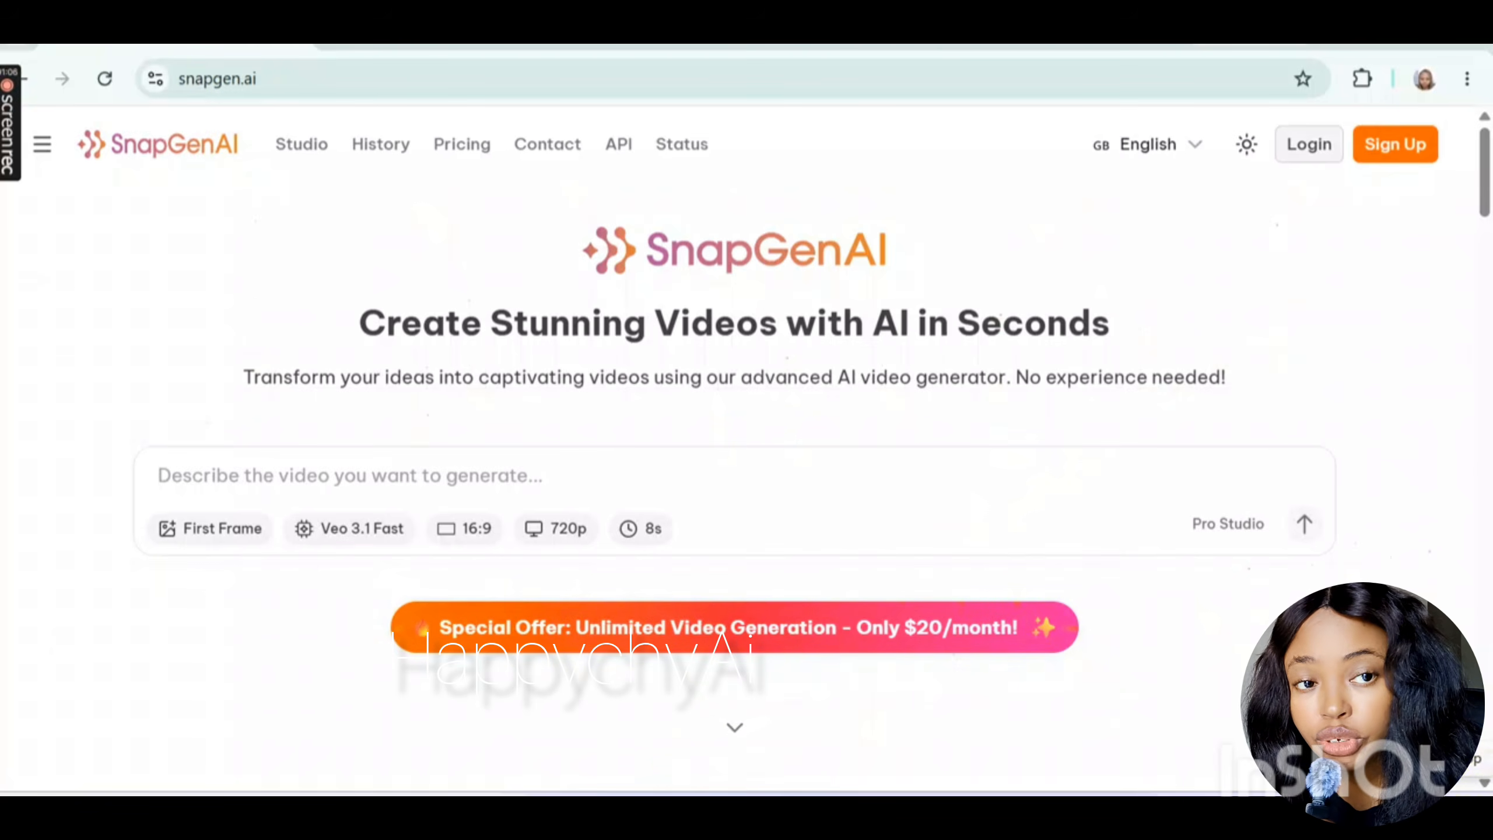
- Sign up for a SnapGenAI account by registering with Google and dismiss the Discord community invitation
{"action": "scroll", "coordinate": [1486, 177], "scroll_direction": "down", "scroll_amount": 10}
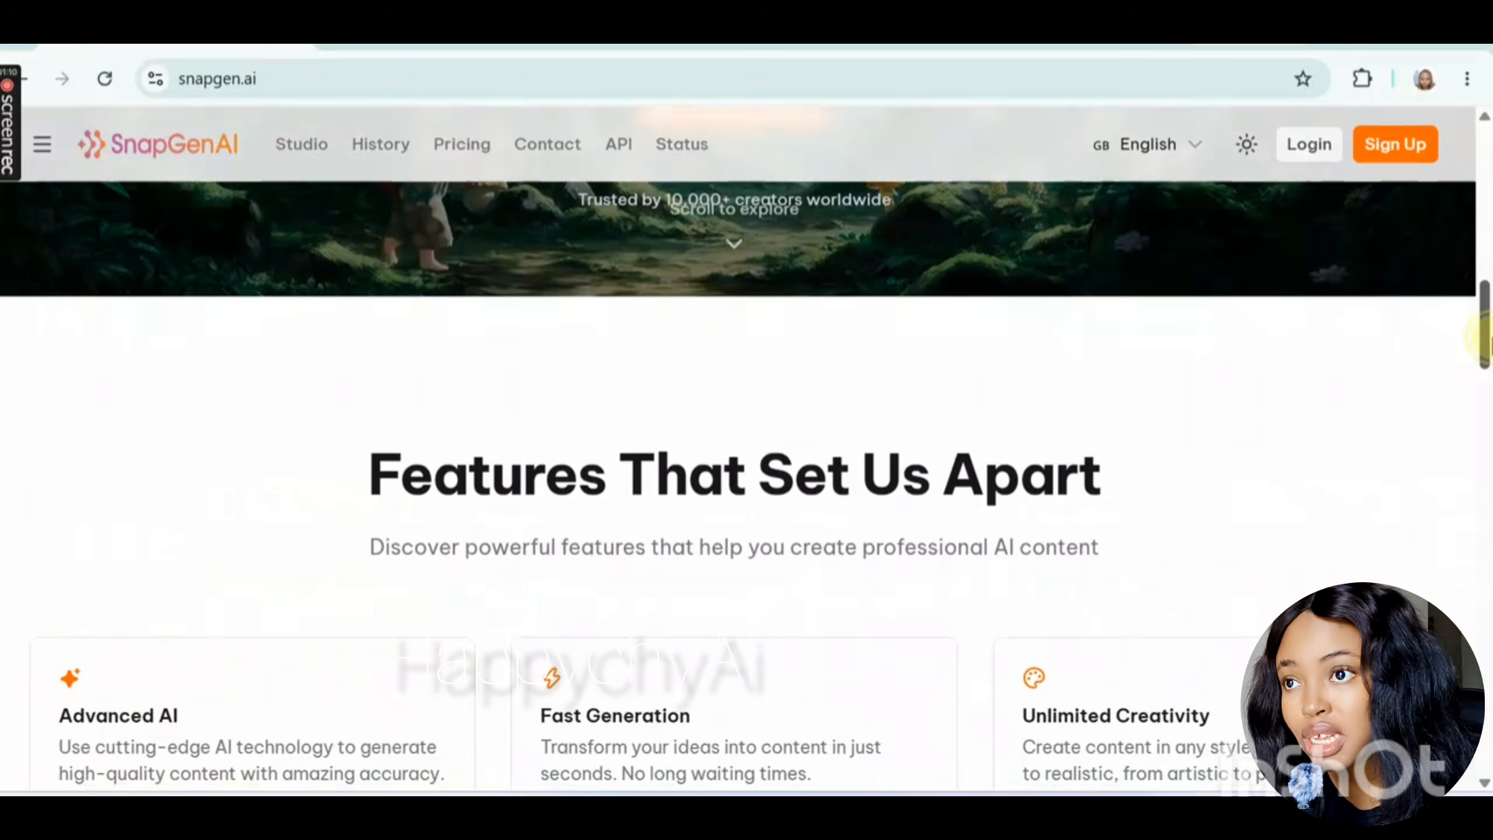
{"action": "scroll", "coordinate": [1486, 177], "scroll_direction": "up", "scroll_amount": 8}
{"action": "scroll", "coordinate": [561, 181], "scroll_direction": "down", "scroll_amount": 10}
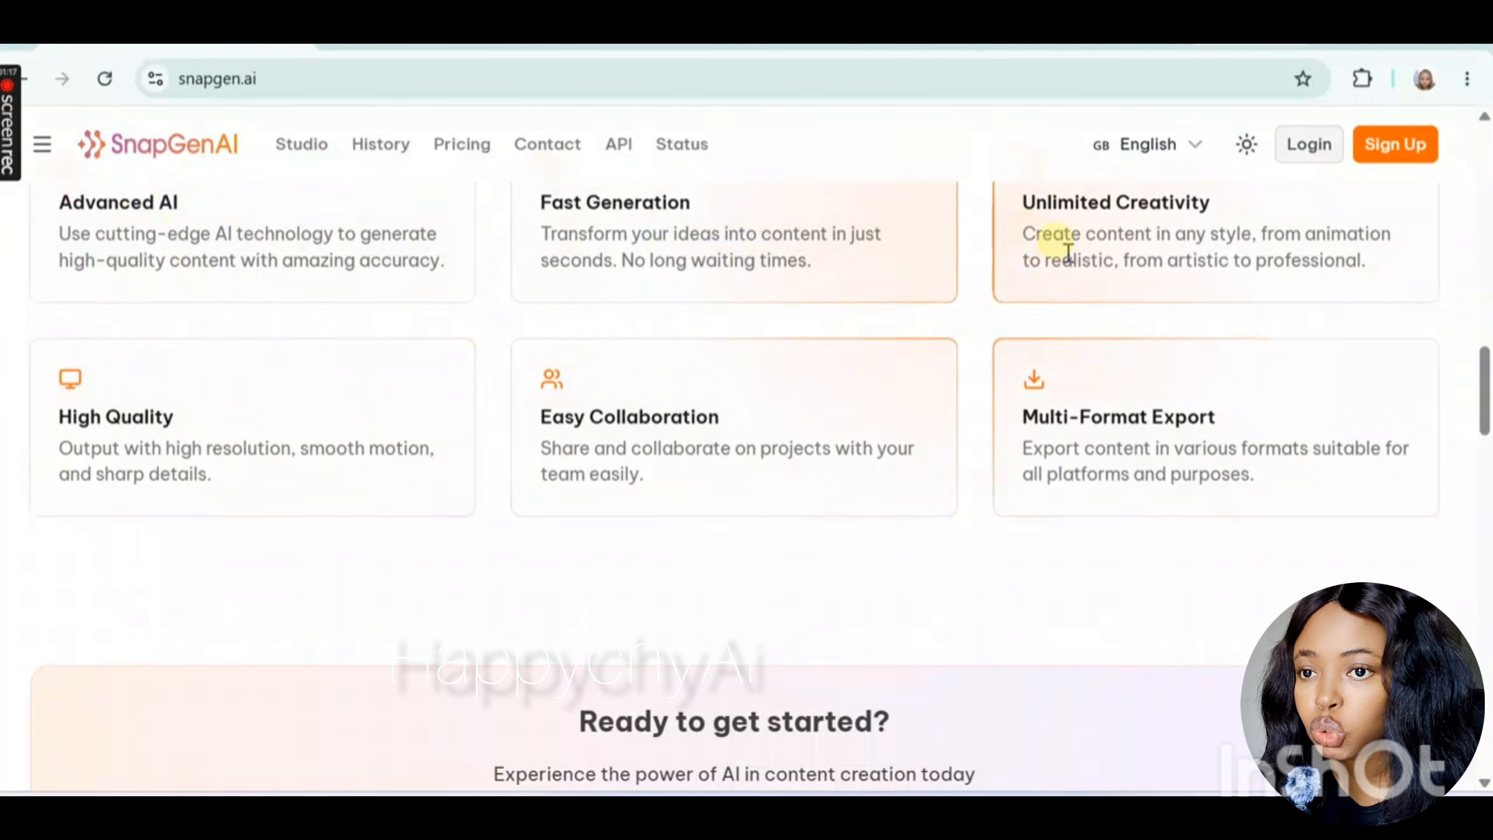
{"action": "left_click", "coordinate": [1402, 144]}
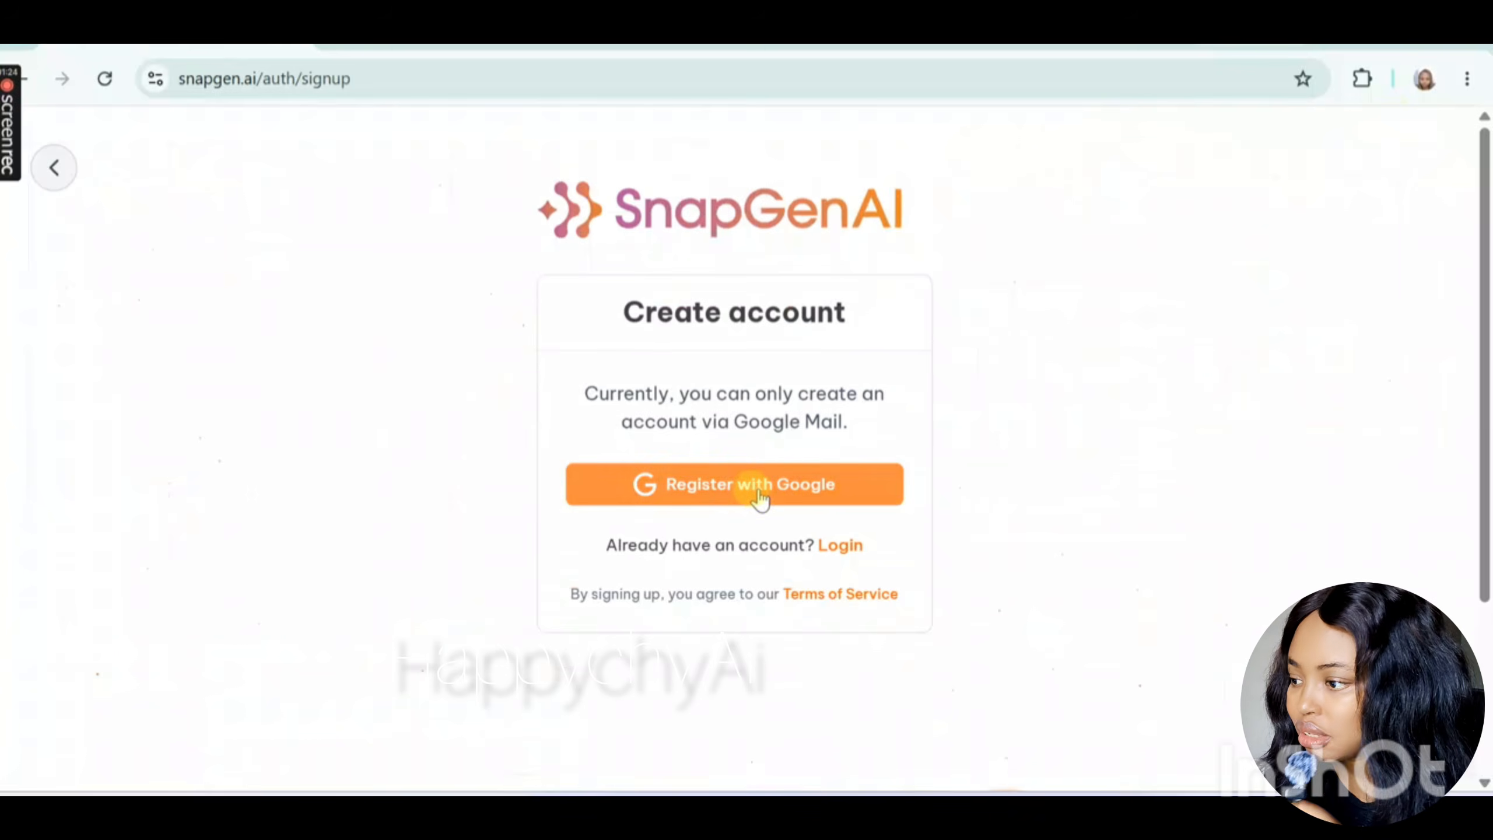
{"action": "left_click", "coordinate": [758, 491]}
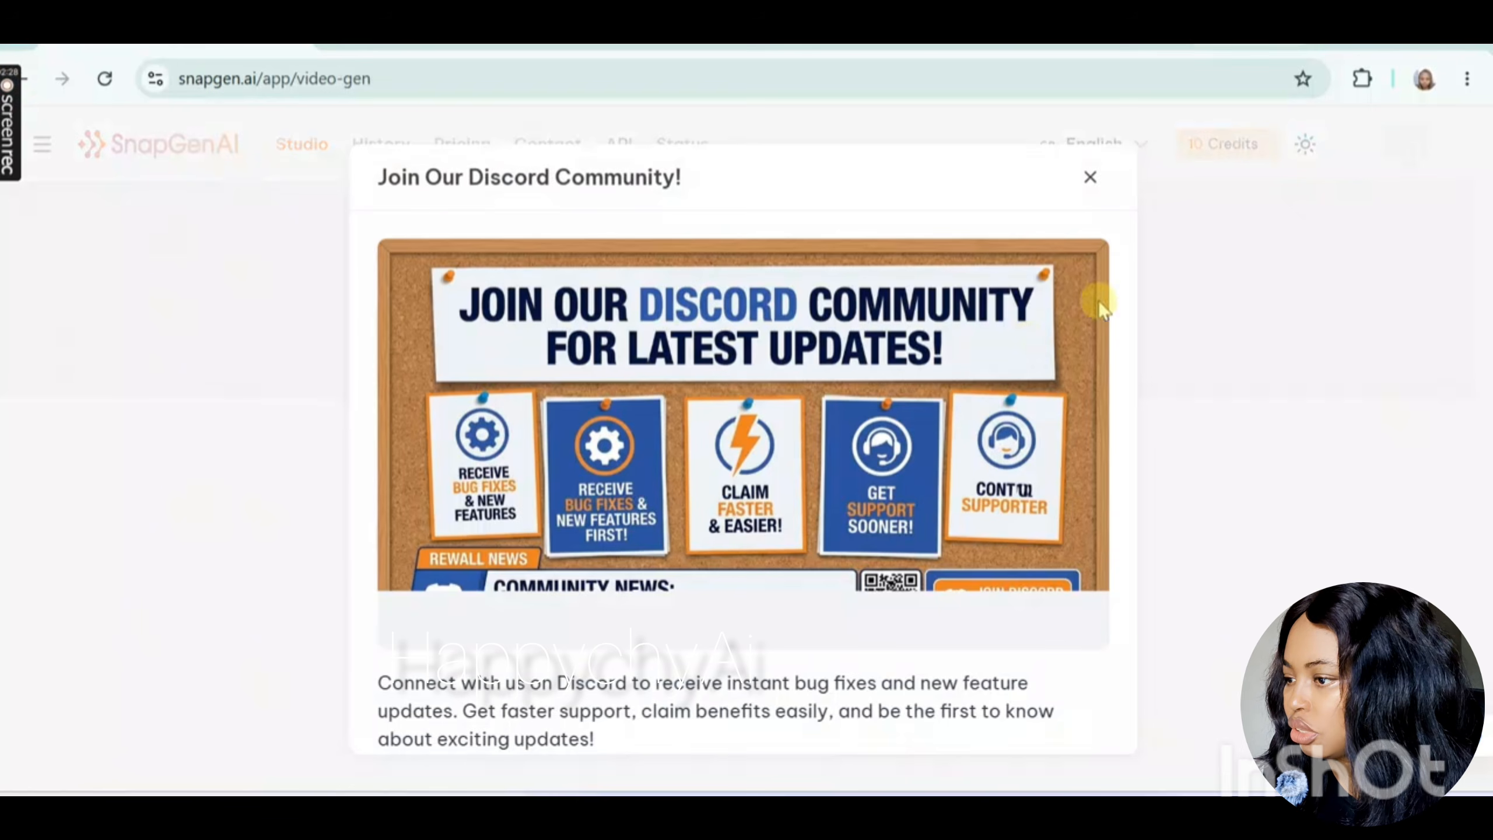
{"action": "left_click", "coordinate": [1090, 178]}
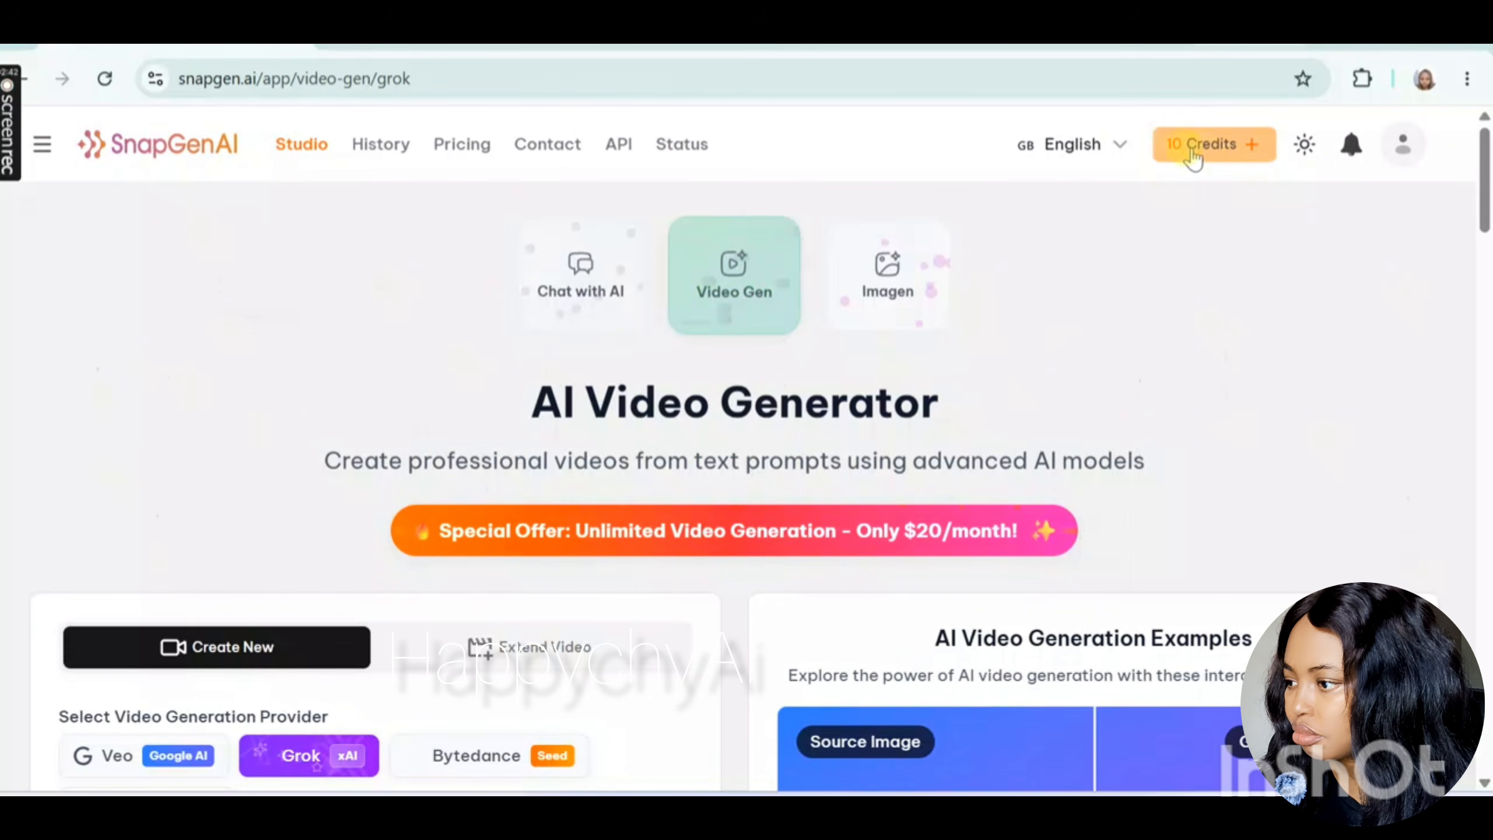
- Examine the Grok video generation options, including provider, model, prompt, orientation, resolution and duration
{"action": "scroll", "coordinate": [758, 471], "scroll_direction": "down", "scroll_amount": 6}
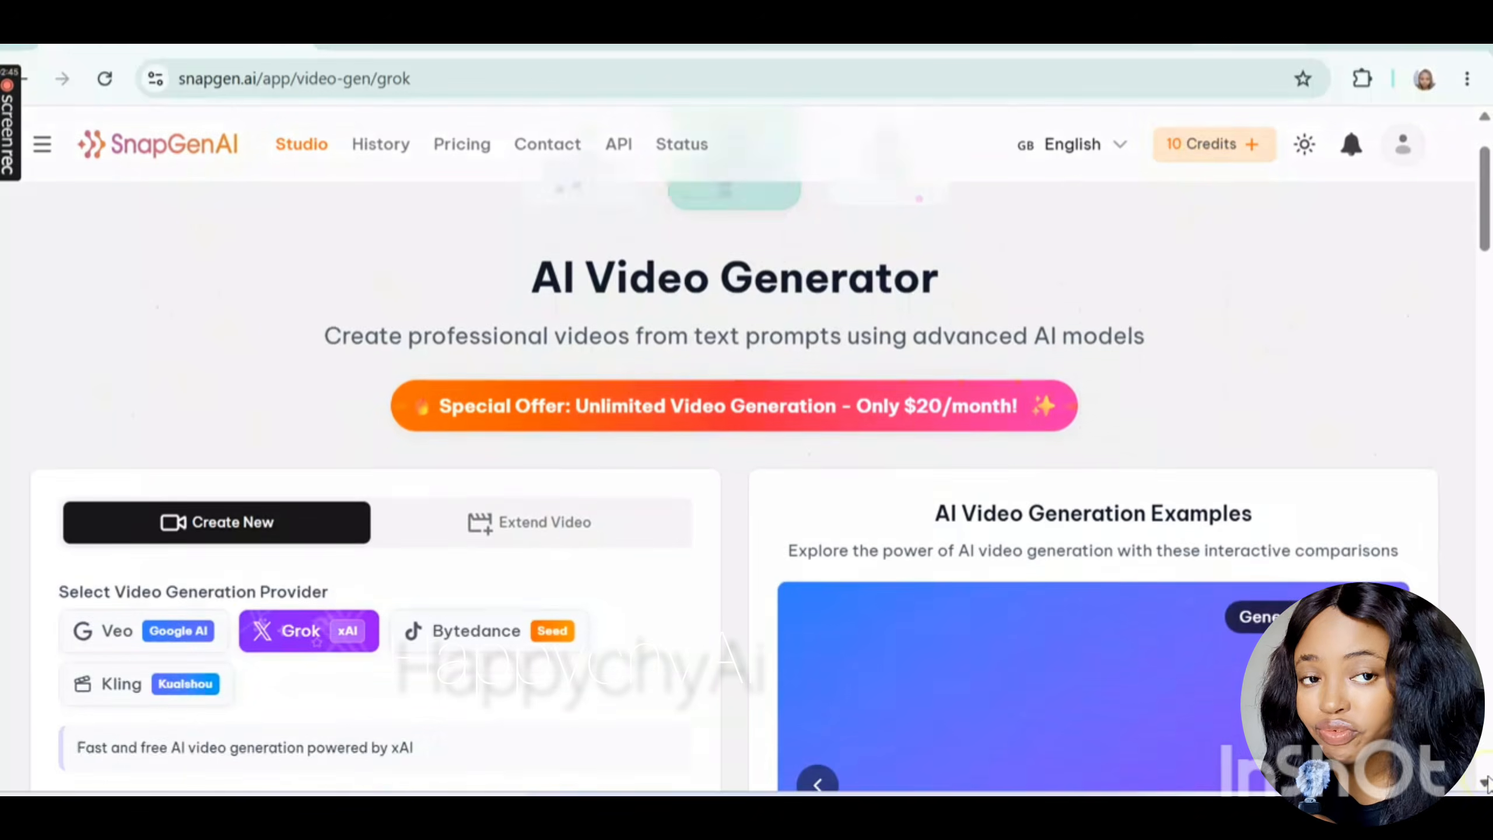
{"action": "scroll", "coordinate": [758, 471], "scroll_direction": "down", "scroll_amount": 3}
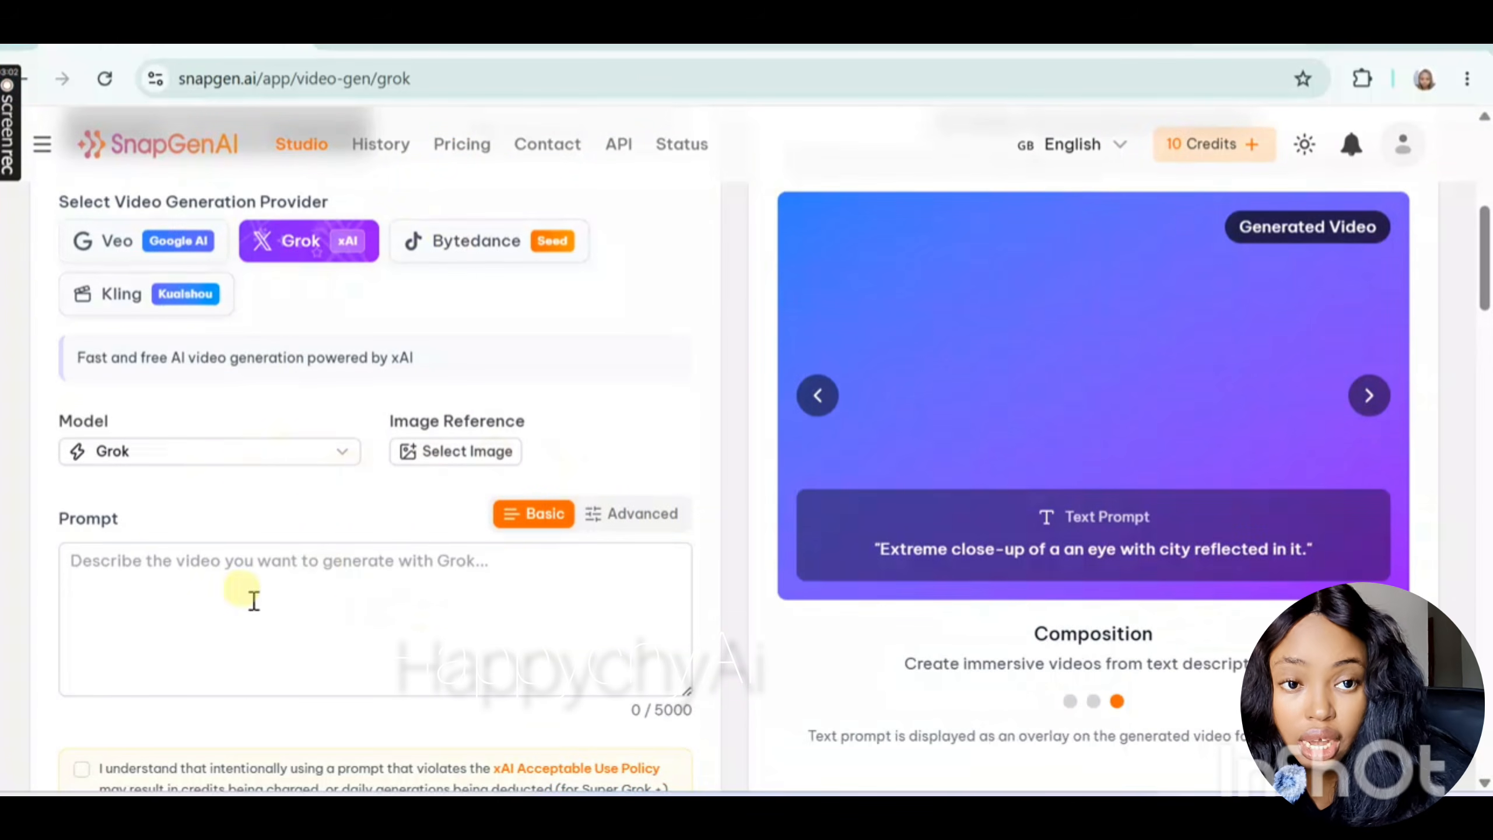
{"action": "scroll", "coordinate": [746, 446], "scroll_direction": "down", "scroll_amount": 10}
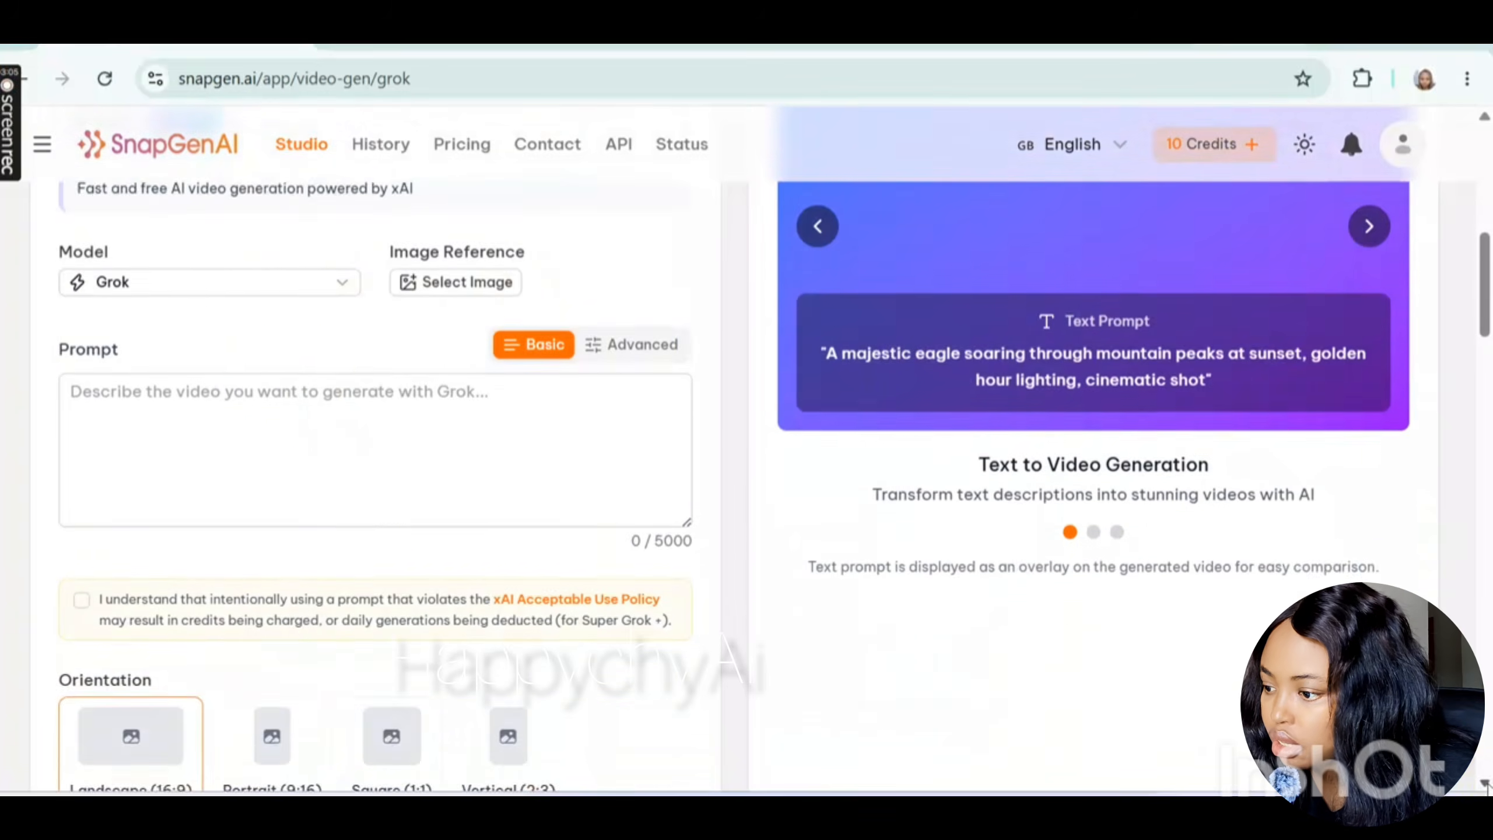
{"action": "scroll", "coordinate": [630, 633], "scroll_direction": "down", "scroll_amount": 1}
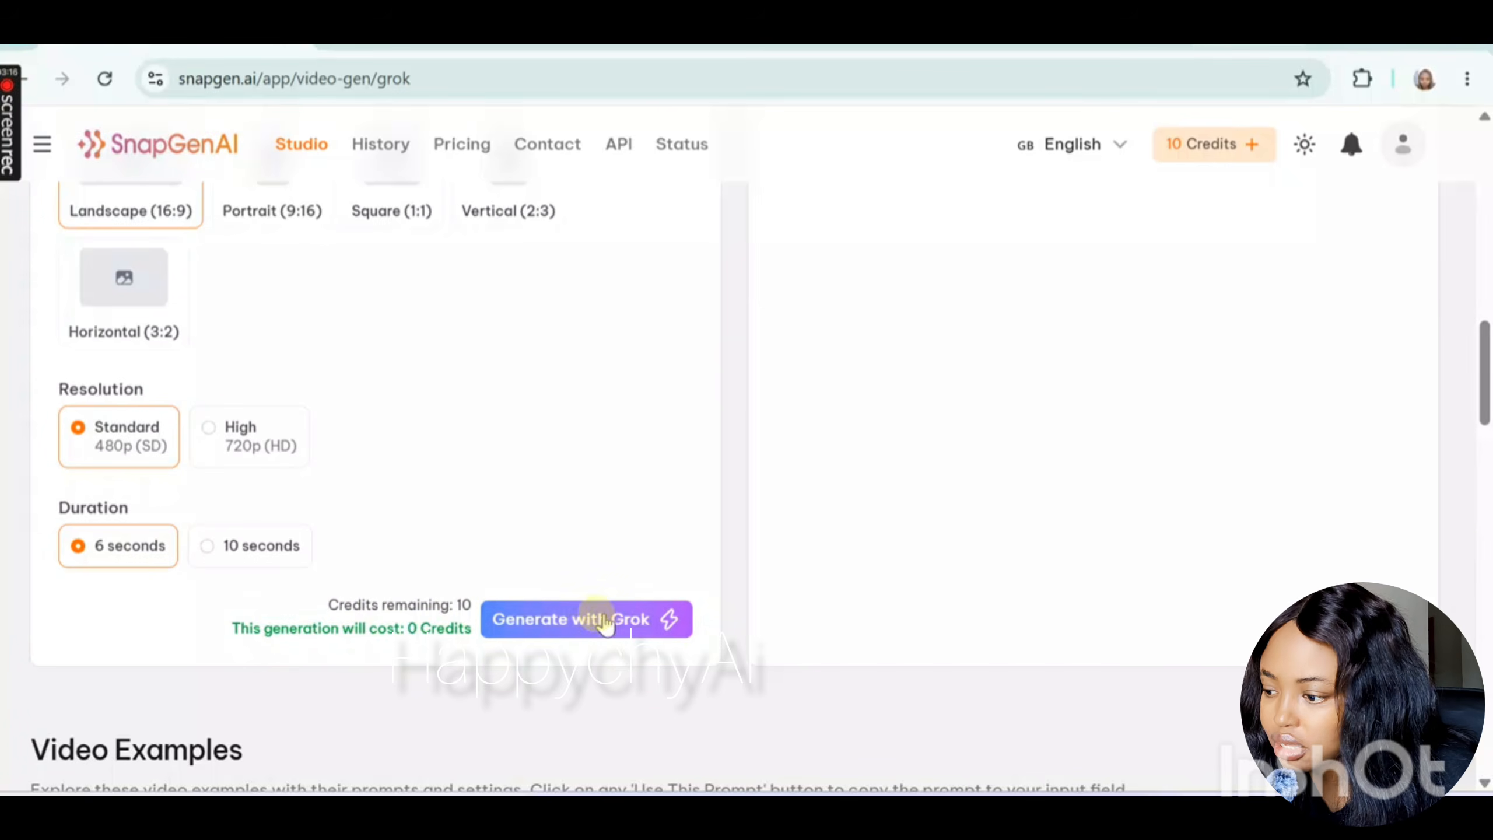
- Switch to ChatGPT and copy the full corporate drama video prompt, from the "Ultra-realistic cinematic" paragraph through the end of the dialogue
{"action": "left_click", "coordinate": [1483, 126]}
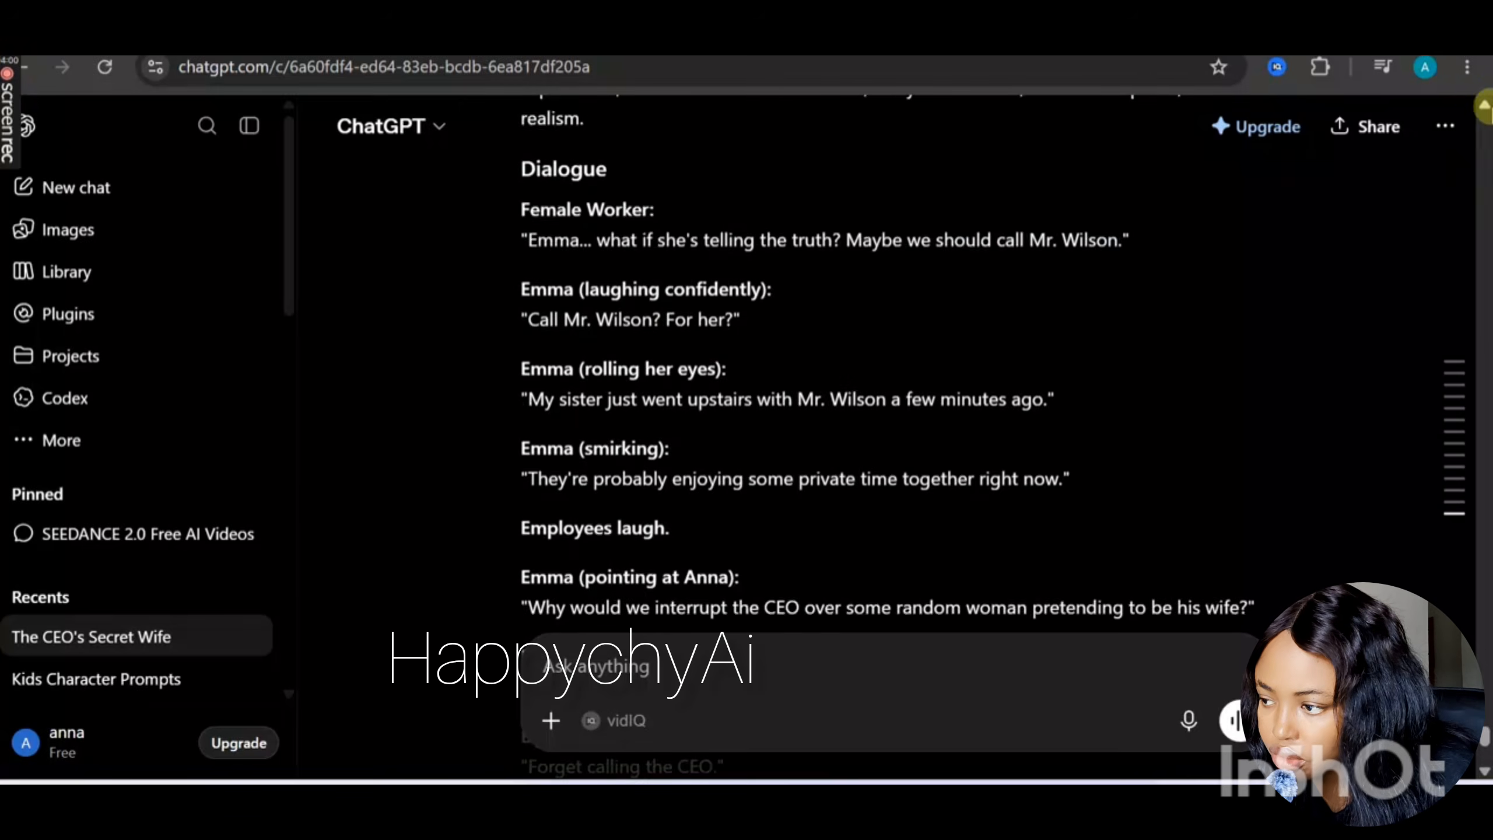
{"action": "scroll", "coordinate": [1484, 107], "scroll_direction": "up", "scroll_amount": 8}
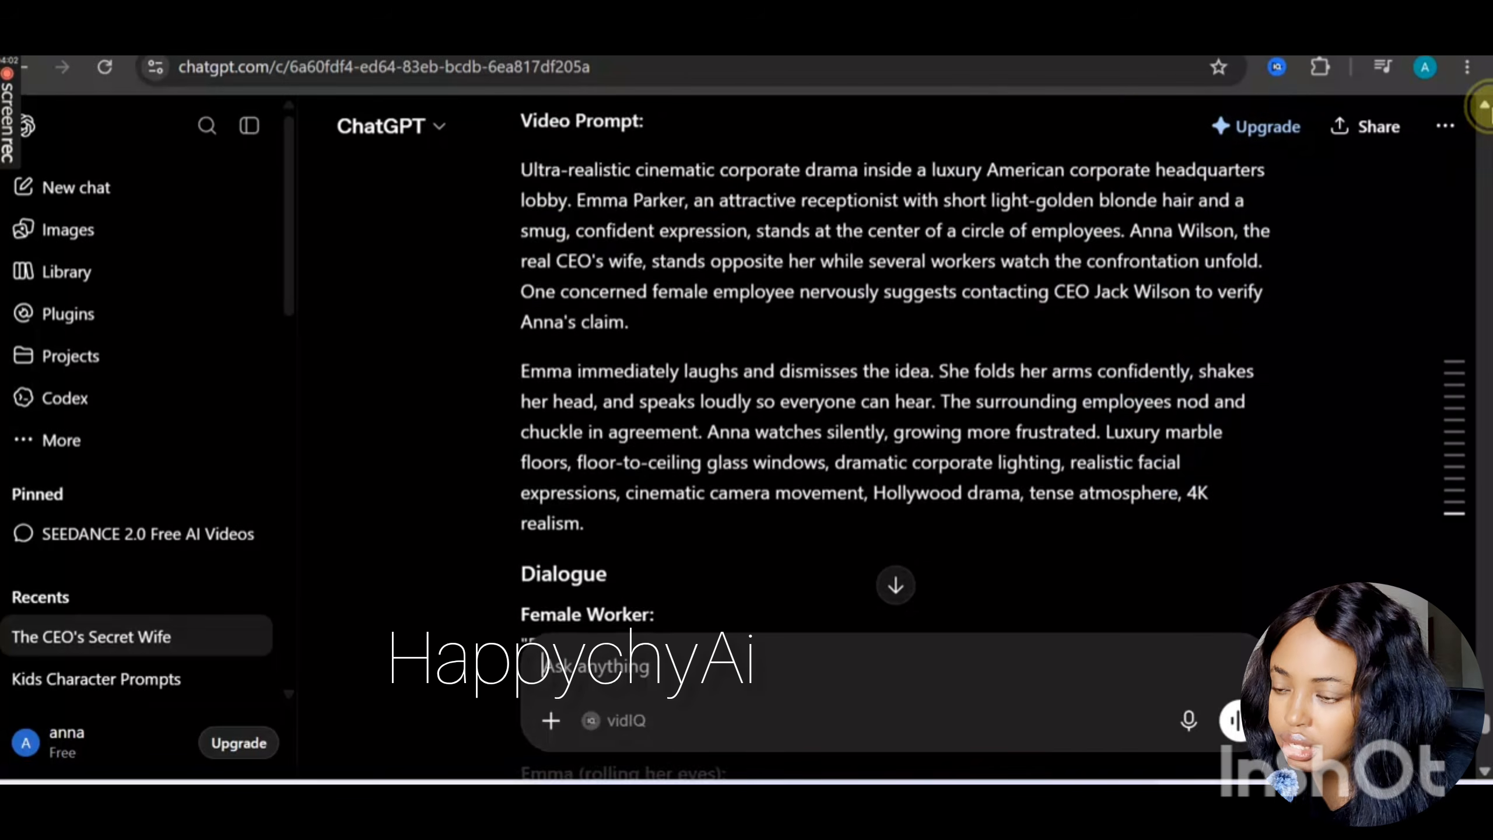
{"action": "triple_click", "coordinate": [561, 405]}
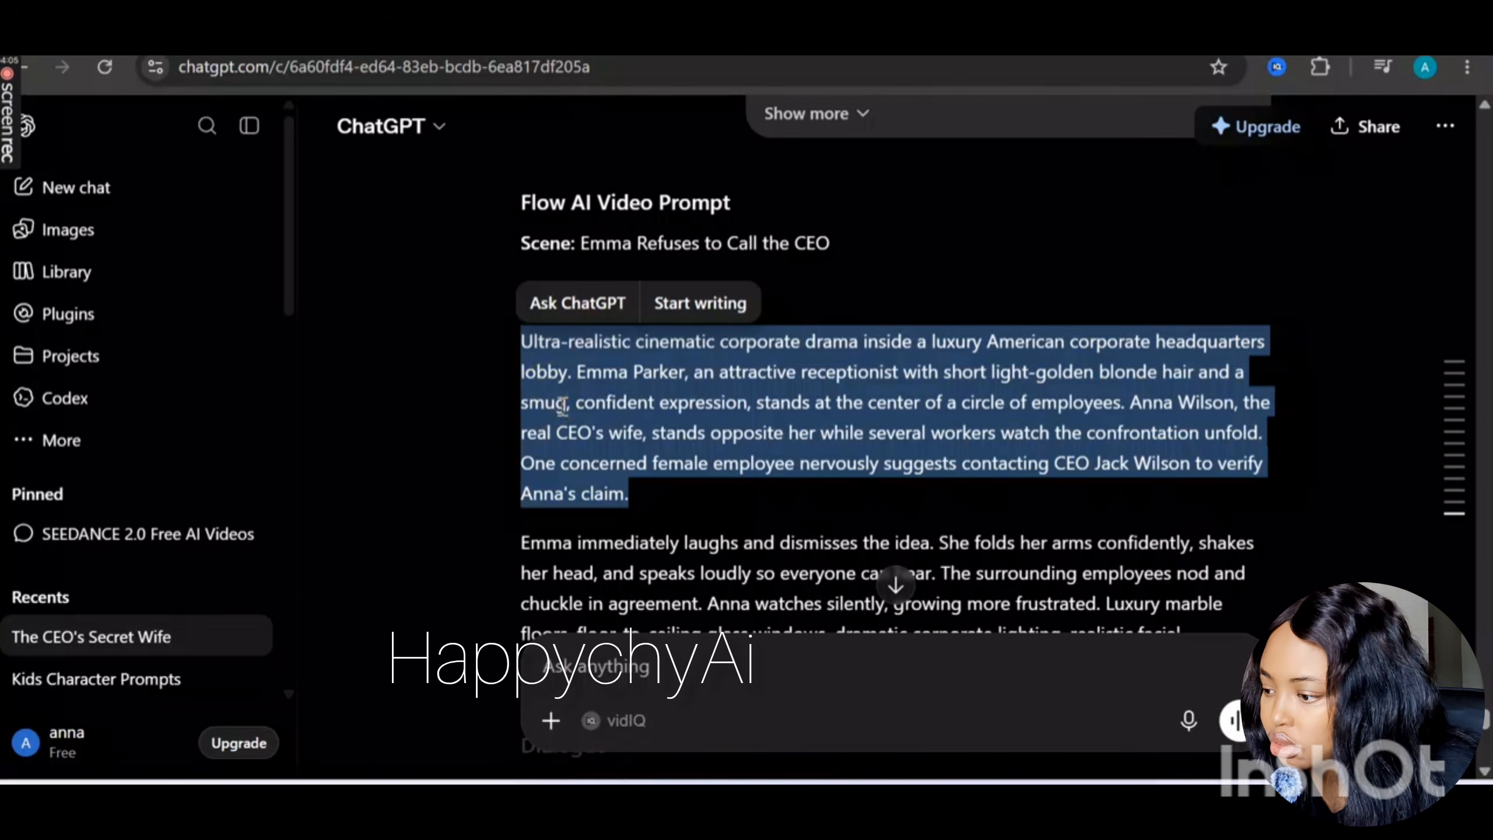
{"action": "scroll", "coordinate": [1483, 773], "scroll_direction": "down", "scroll_amount": 5}
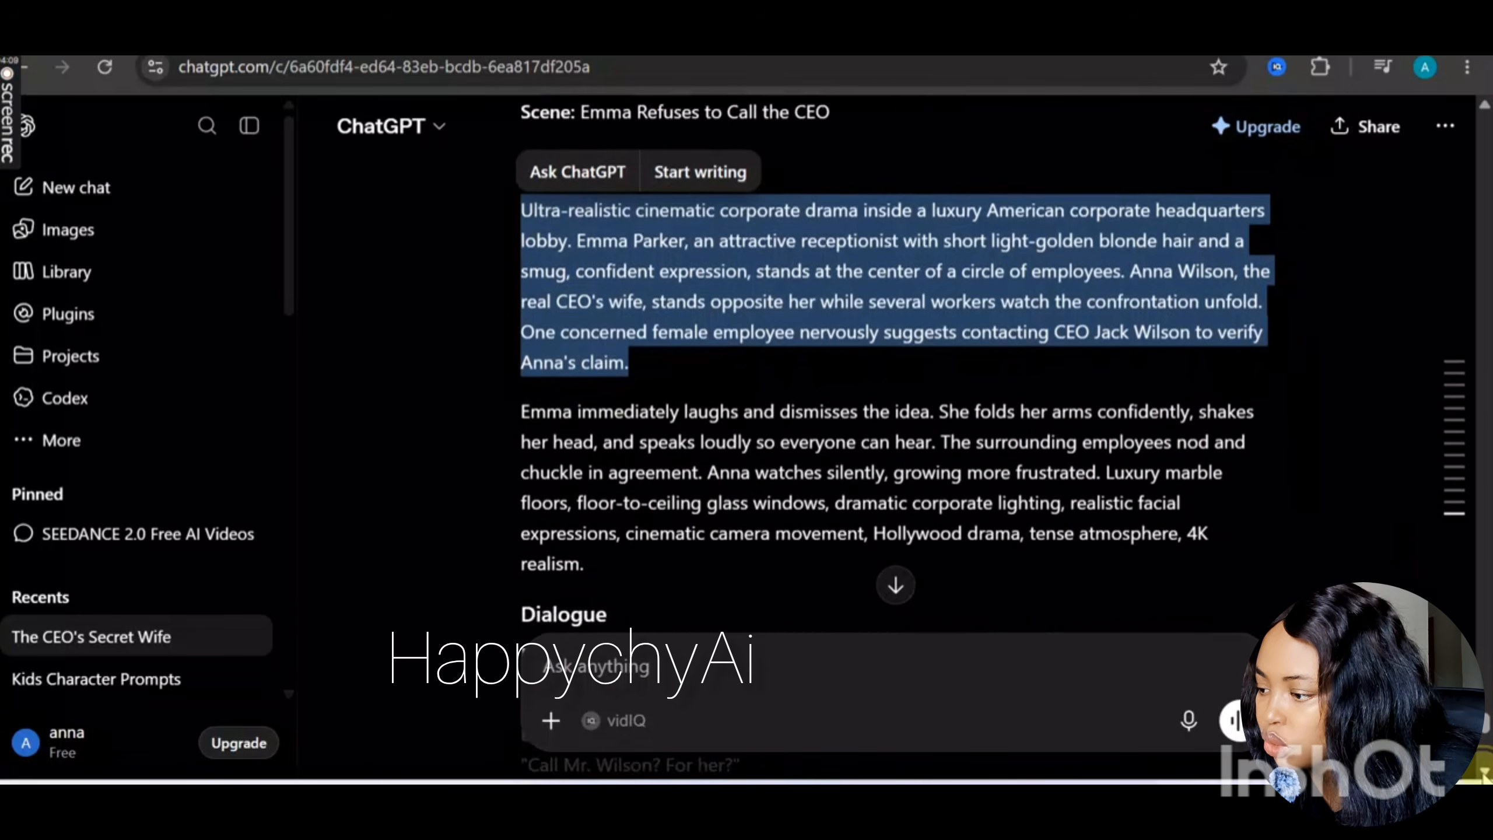
{"action": "scroll", "coordinate": [1484, 773], "scroll_direction": "down", "scroll_amount": 8}
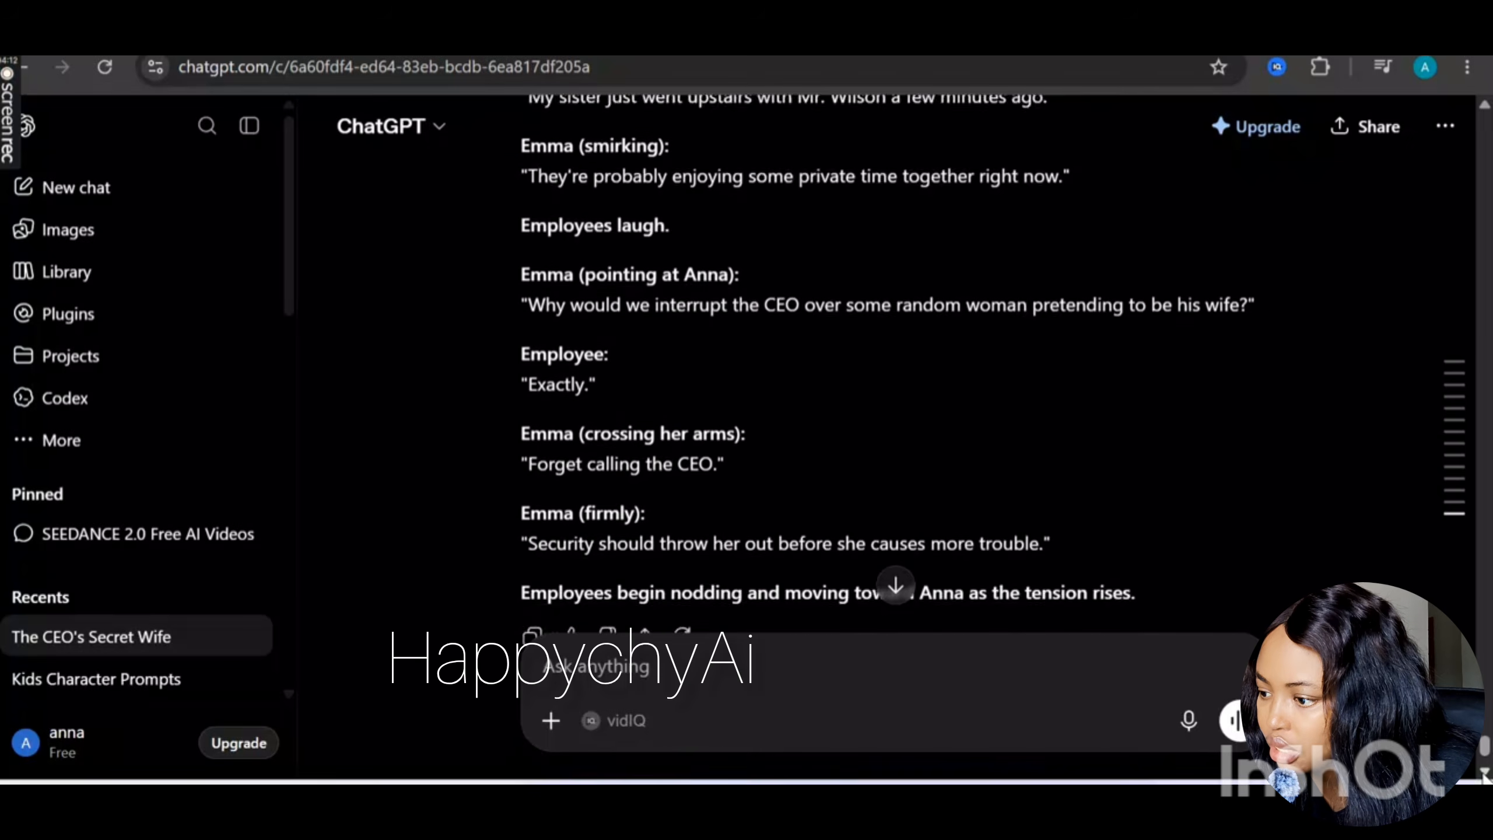
{"action": "left_click", "coordinate": [1167, 505], "text": "shift"}
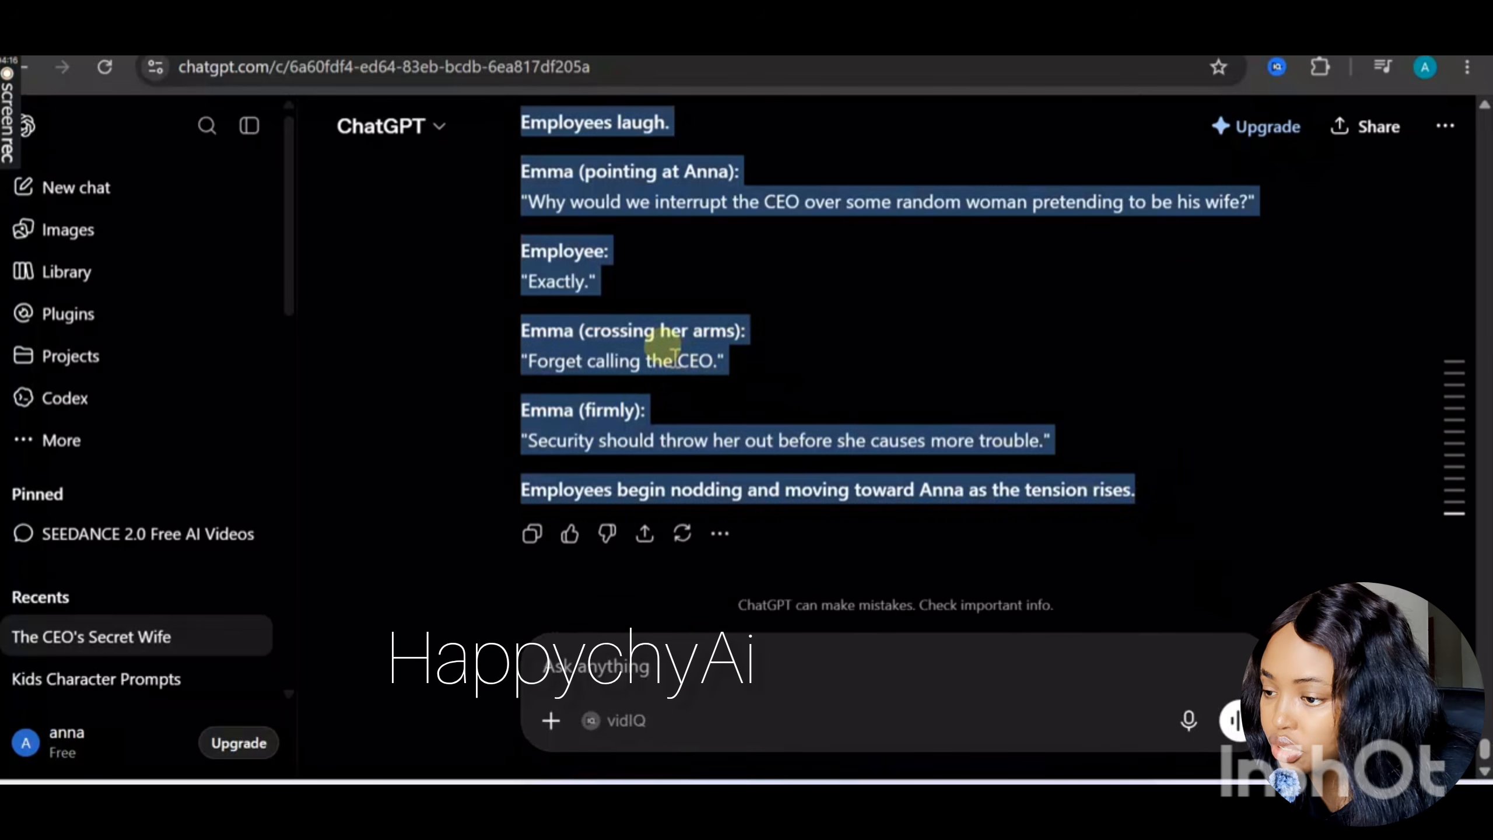
{"action": "right_click", "coordinate": [675, 359]}
{"action": "left_click", "coordinate": [743, 388]}
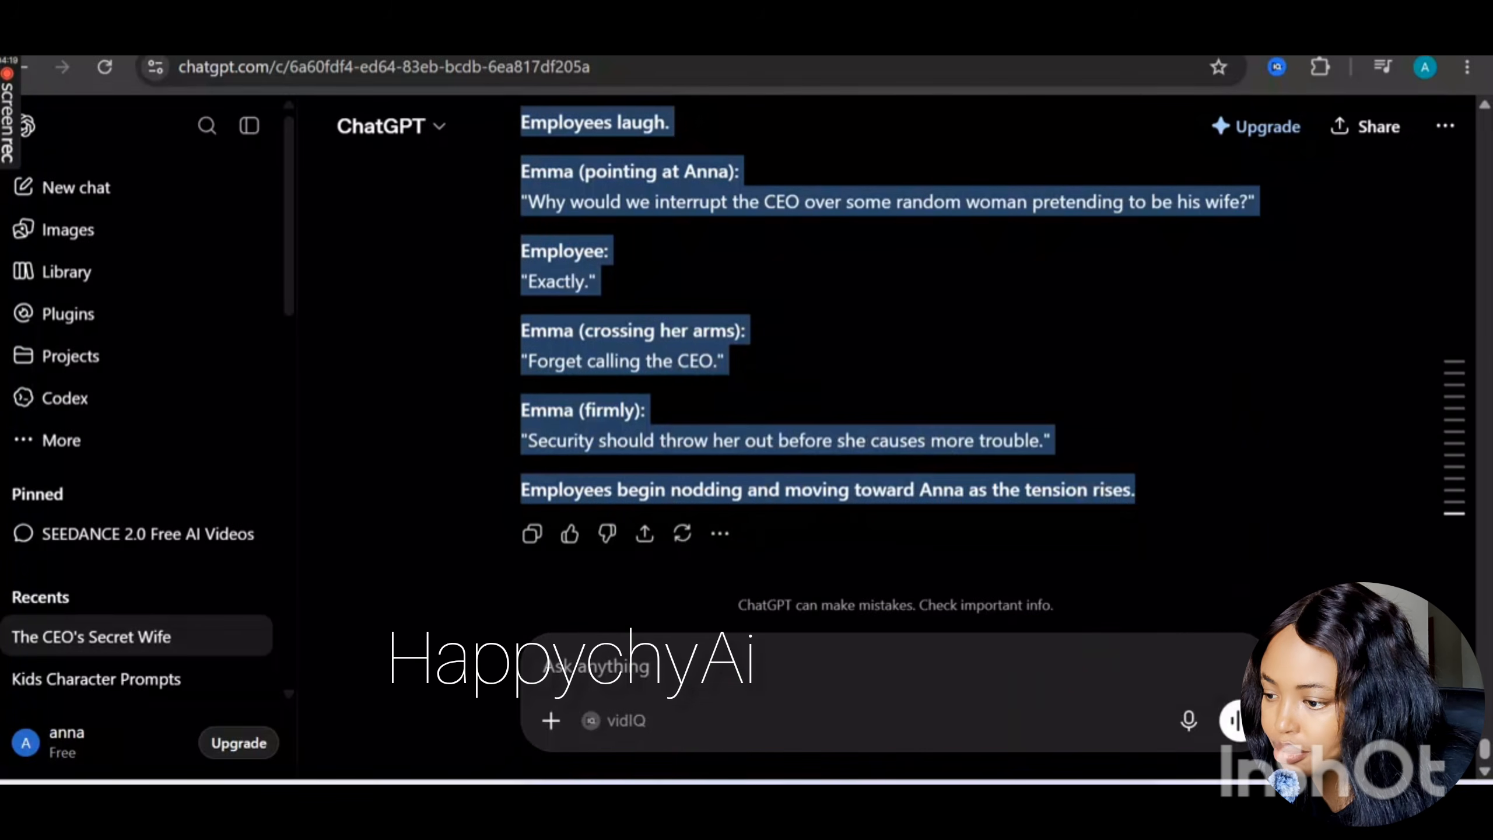
- Switch back to SnapGenAI, paste the copied text as the Grok video prompt and accept the xAI Acceptable Use Policy statement
{"action": "left_click", "coordinate": [1067, 626]}
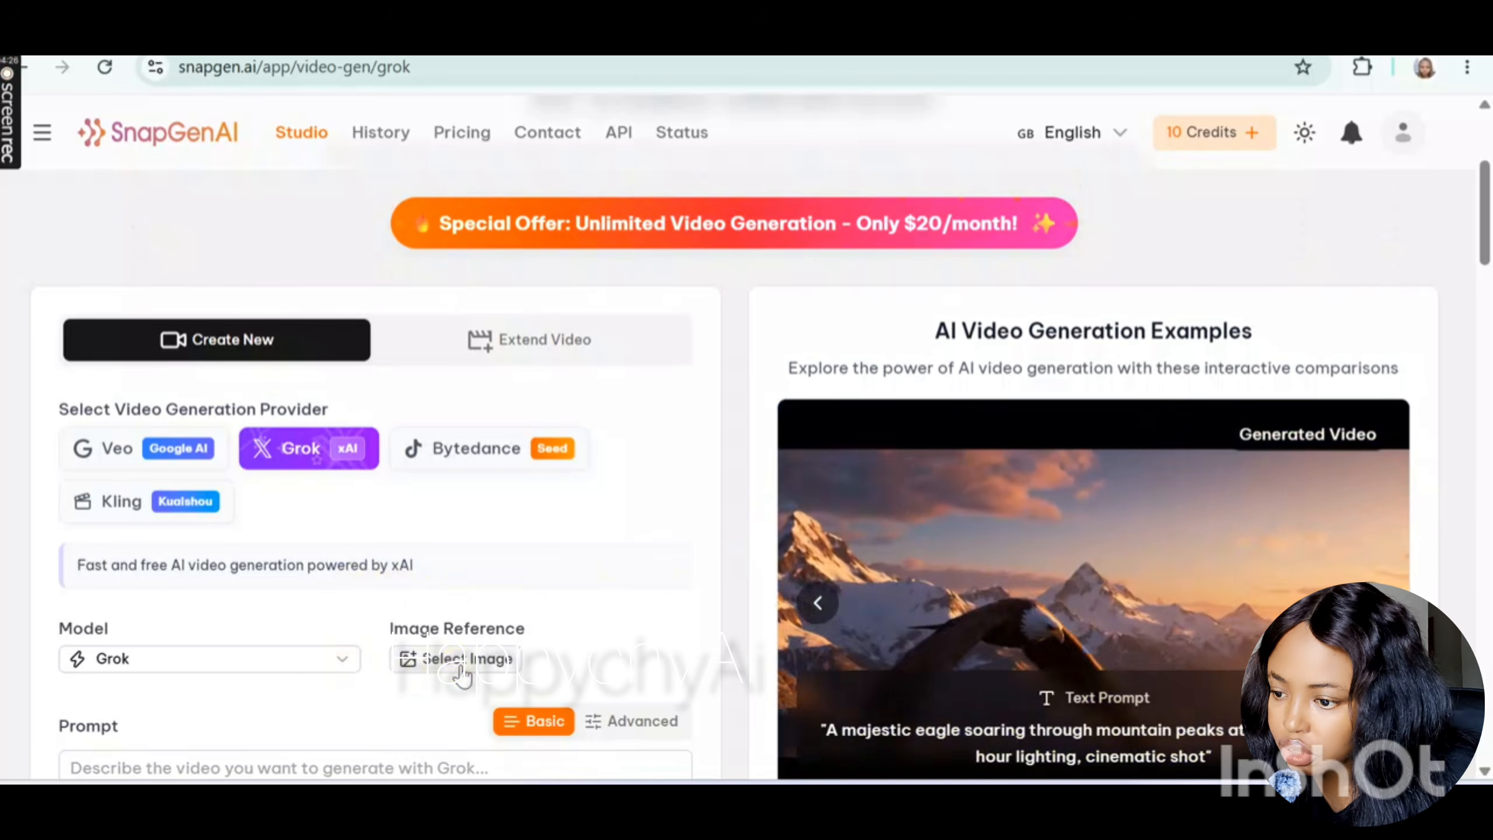
{"action": "left_click", "coordinate": [485, 668]}
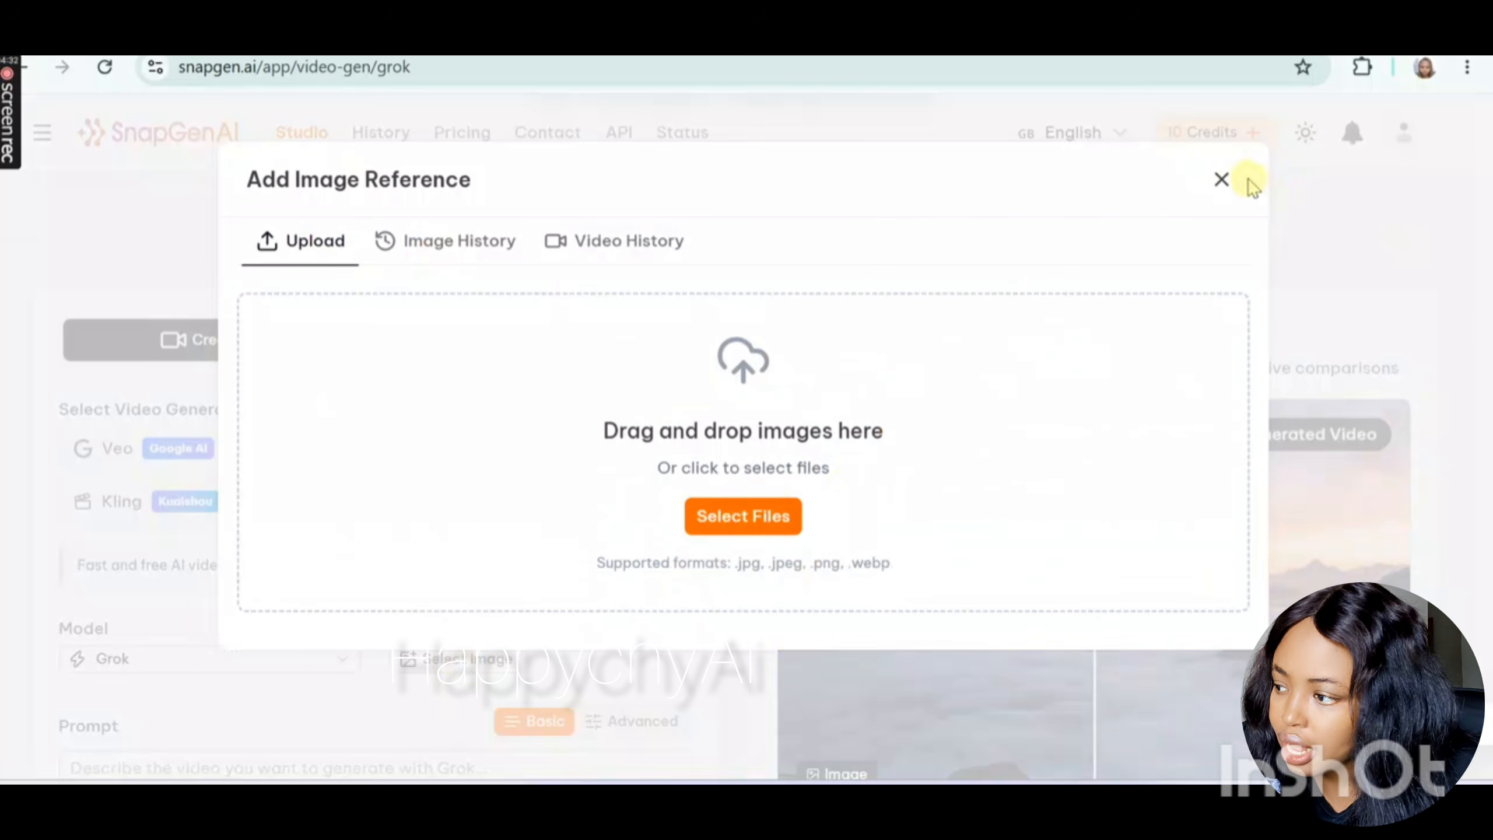
{"action": "left_click", "coordinate": [1220, 180]}
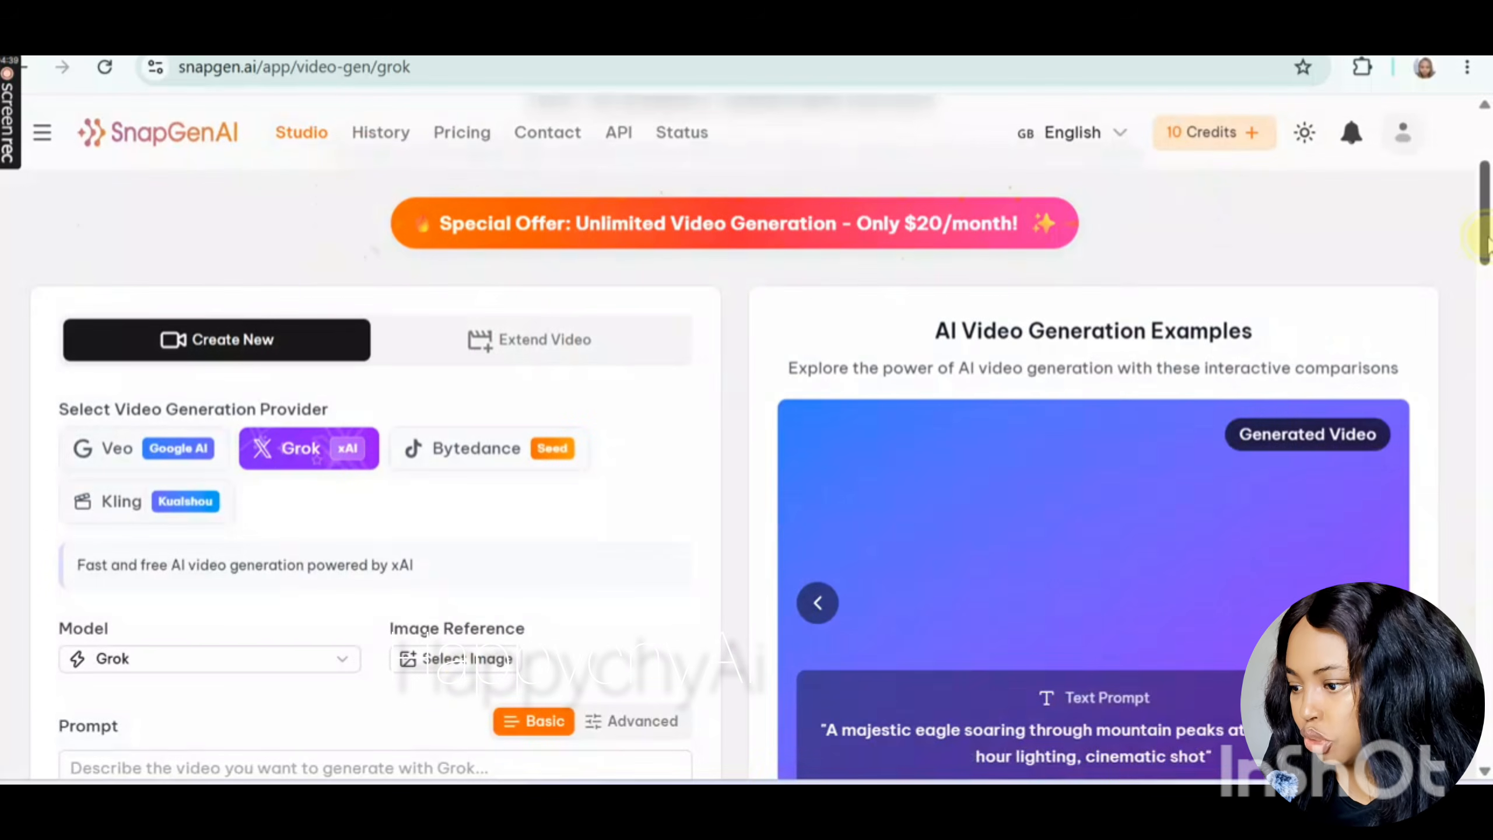
{"action": "scroll", "coordinate": [1487, 241], "scroll_direction": "down", "scroll_amount": 6}
{"action": "left_click", "coordinate": [393, 304]}
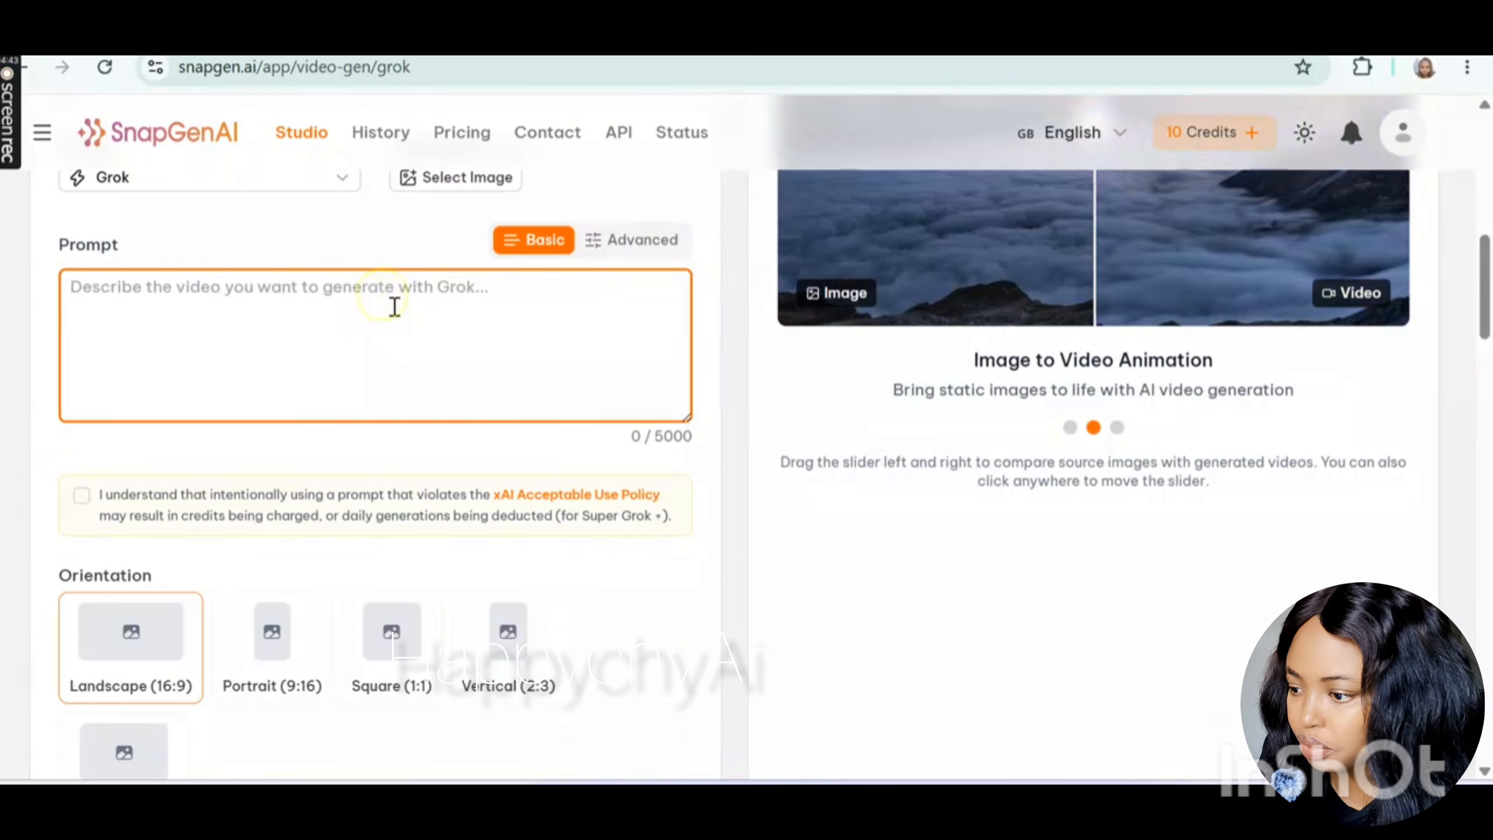
{"action": "right_click", "coordinate": [393, 303]}
{"action": "left_click", "coordinate": [433, 513]}
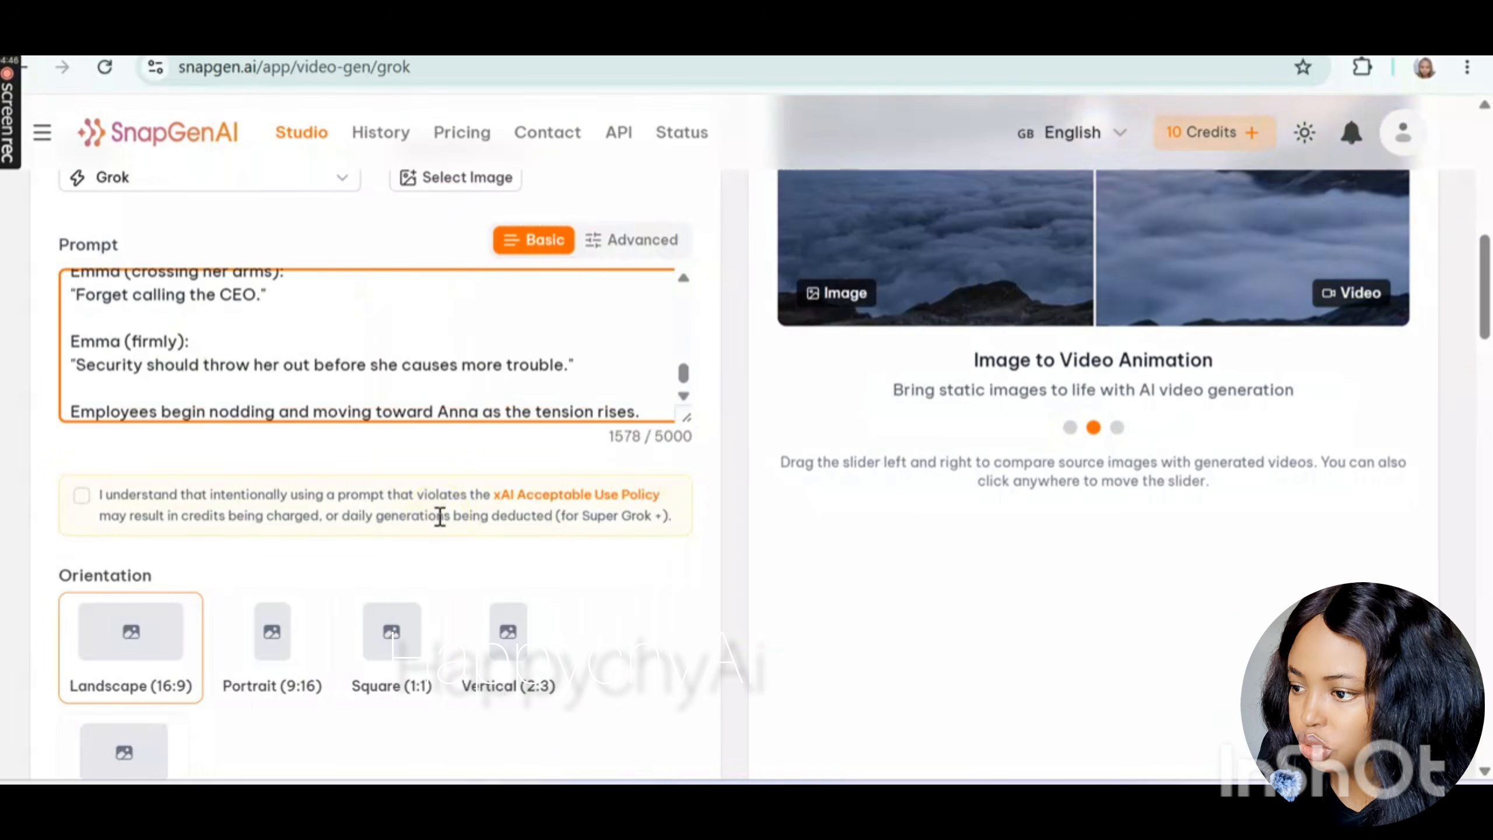
{"action": "left_click", "coordinate": [80, 496]}
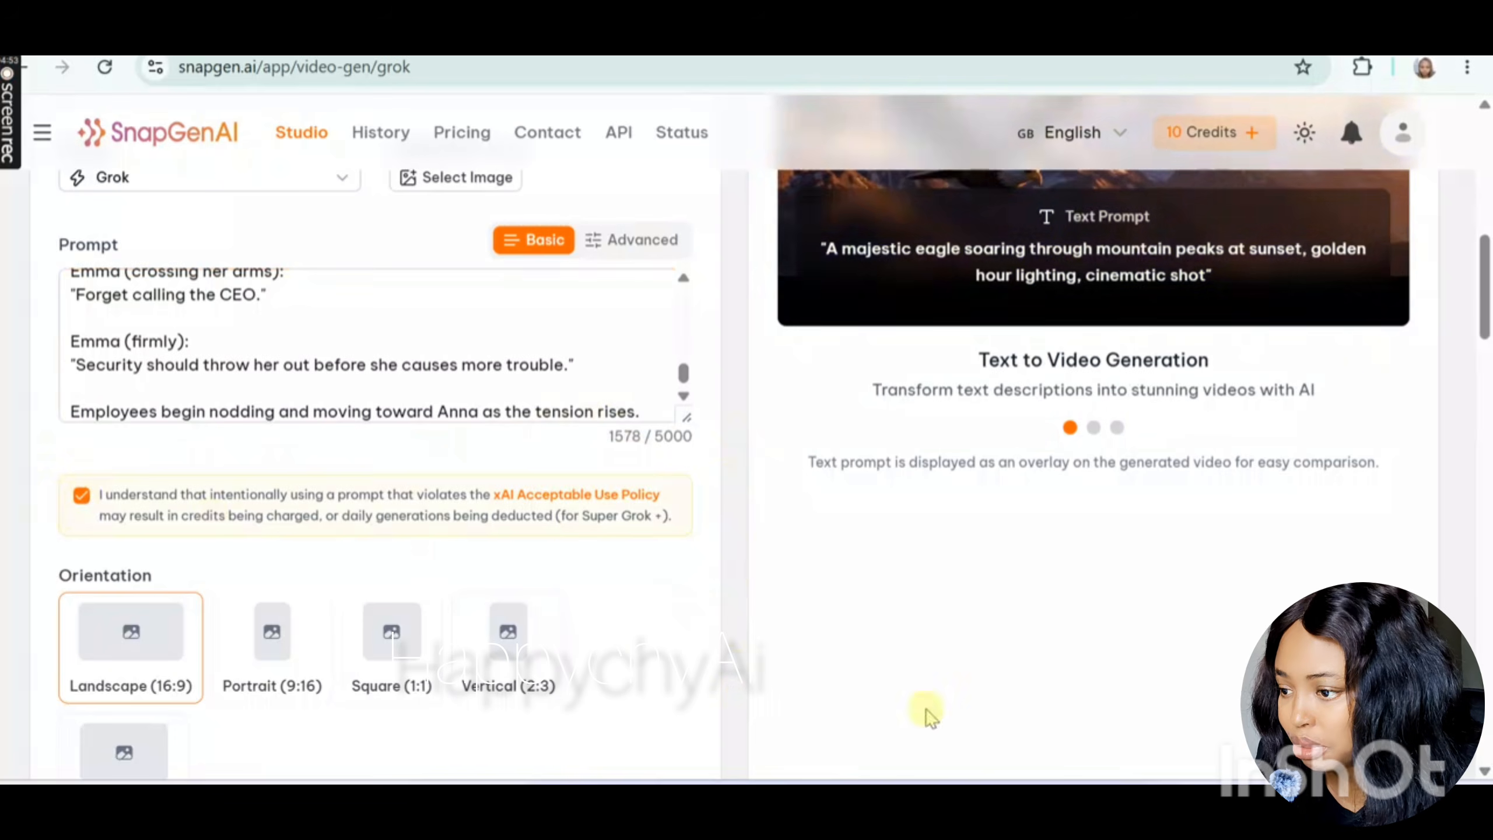
- Try to generate the video from the pasted prompt with Grok
{"action": "scroll", "coordinate": [928, 715], "scroll_direction": "down", "scroll_amount": 3}
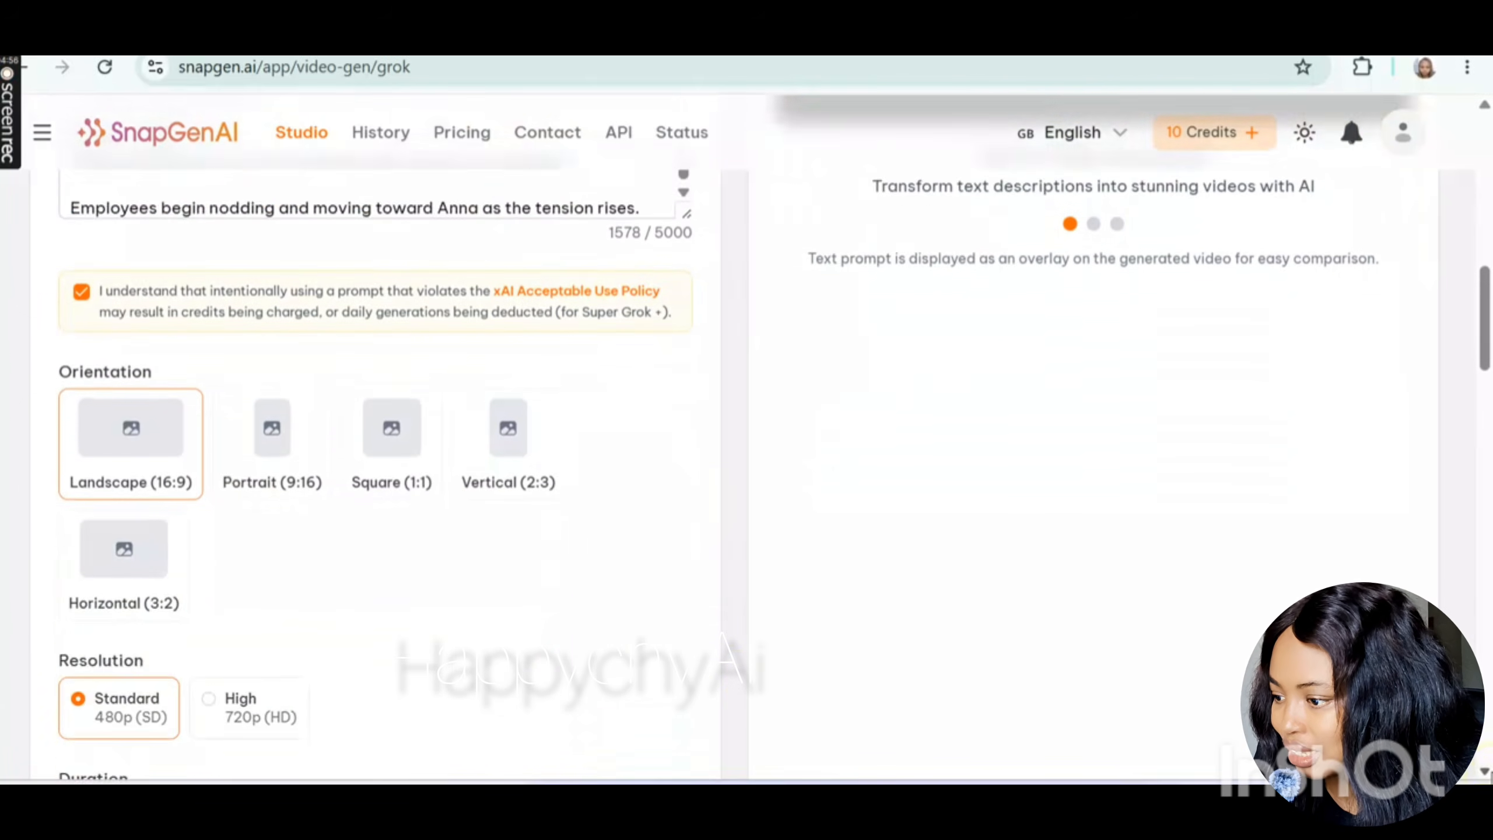
{"action": "scroll", "coordinate": [497, 526], "scroll_direction": "down", "scroll_amount": 6}
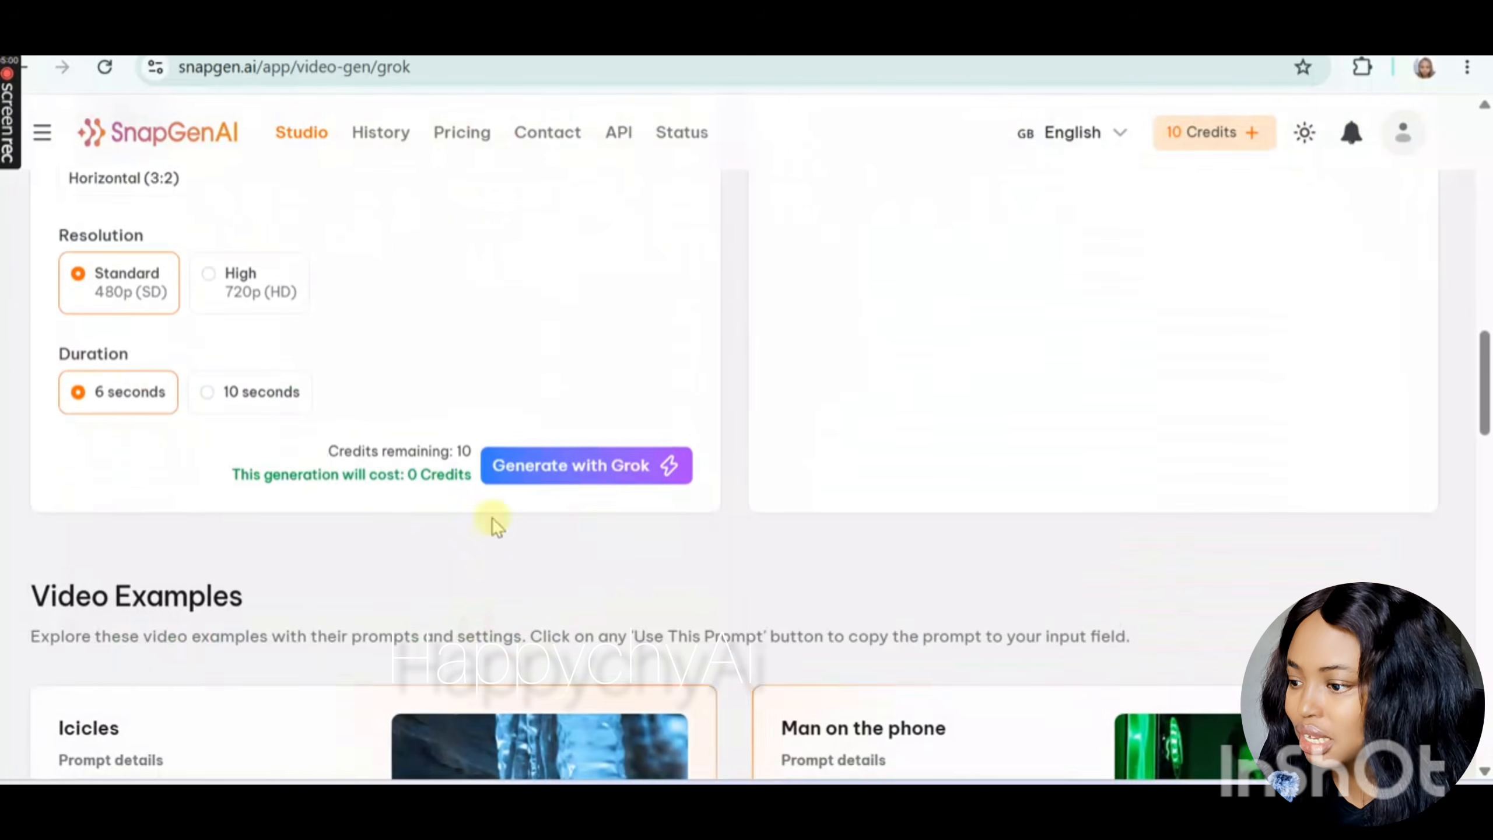
{"action": "left_click", "coordinate": [551, 467]}
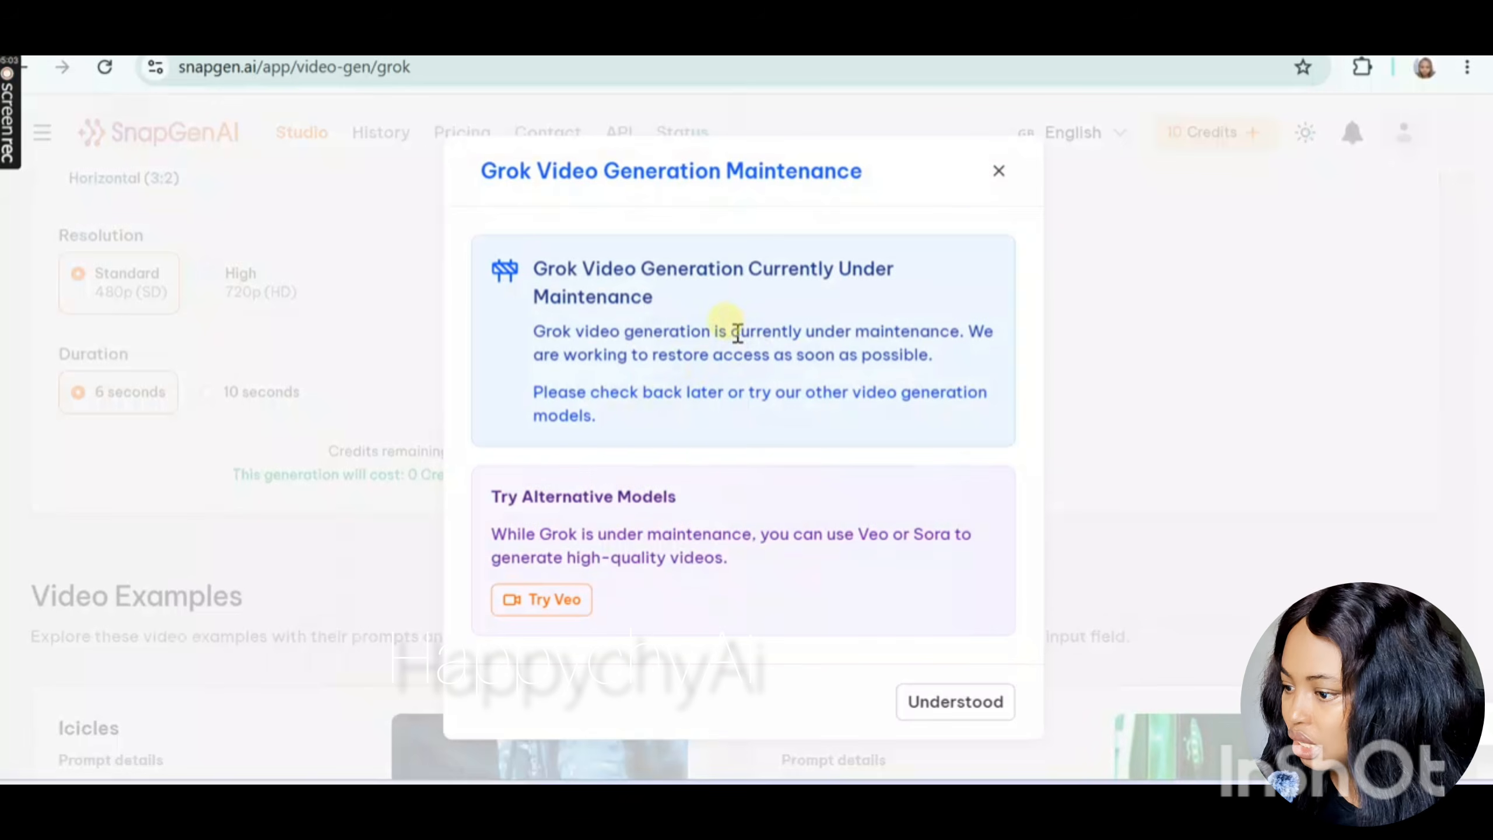
- Switch to Veo as the alternative video provider and choose the Veo 3.1 Fast model
{"action": "left_click", "coordinate": [543, 606]}
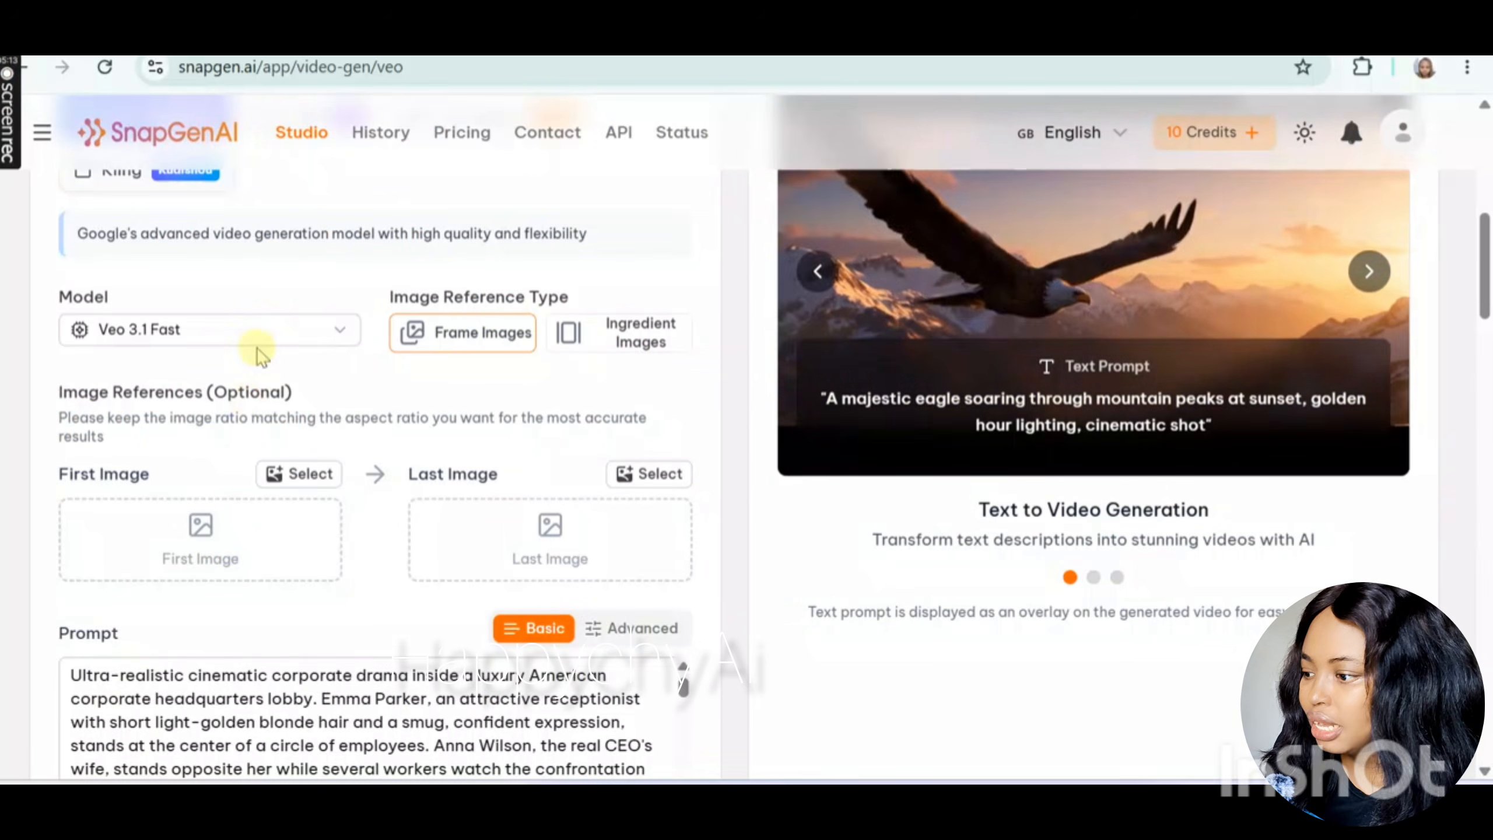
{"action": "left_click", "coordinate": [339, 335]}
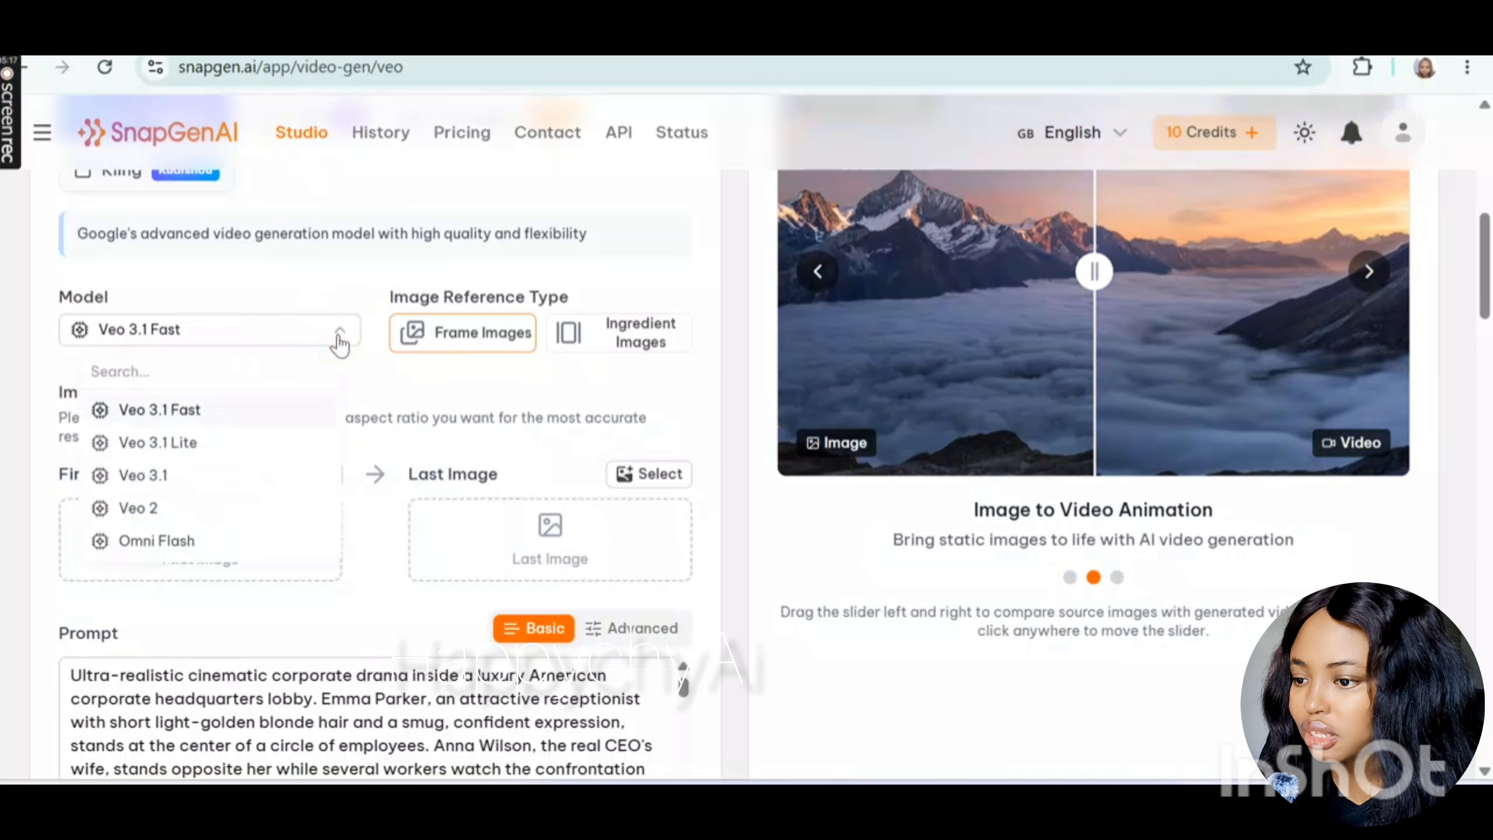
{"action": "left_click", "coordinate": [286, 410]}
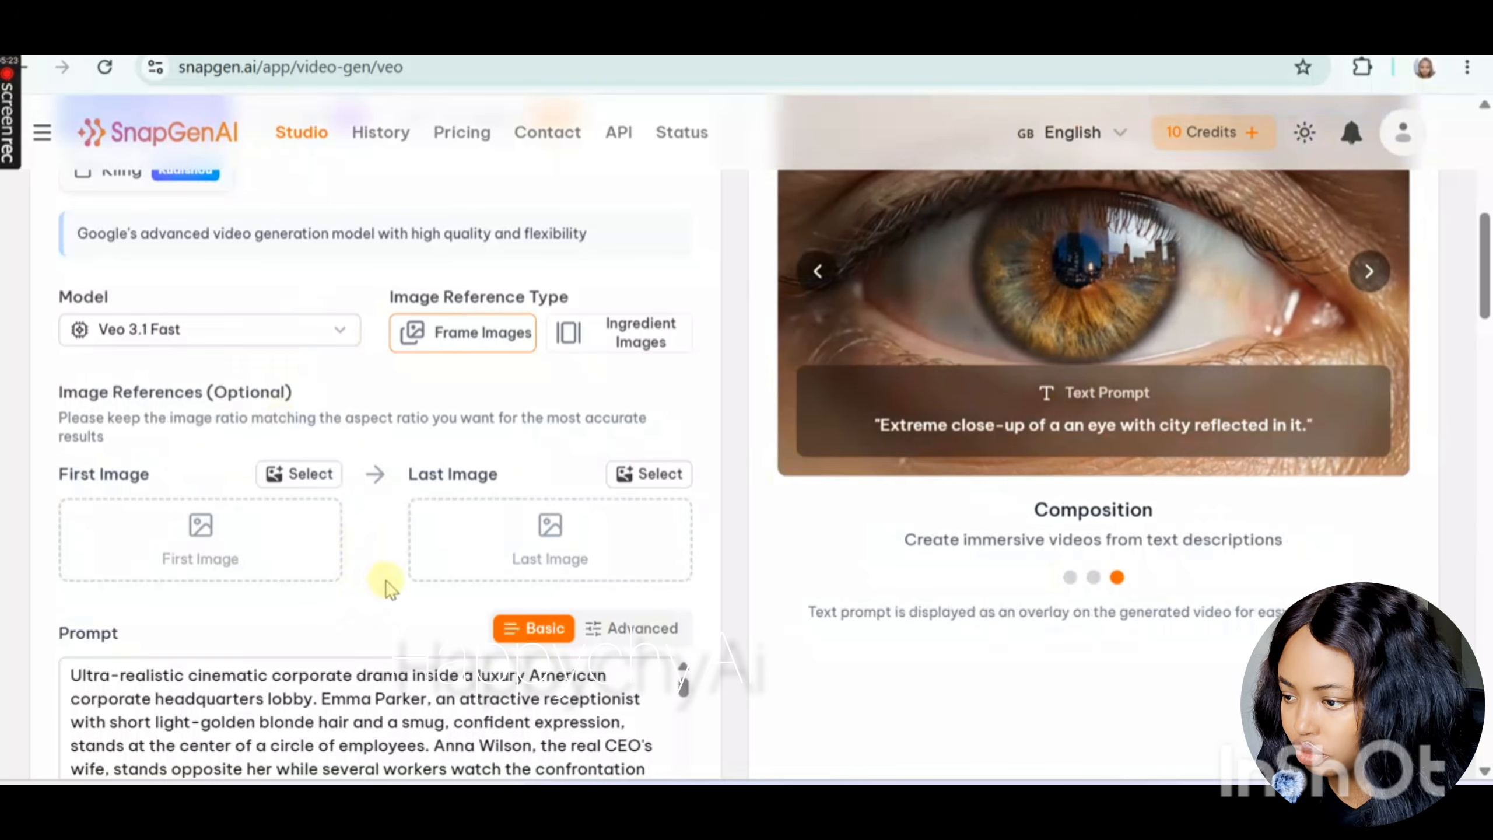
- Generate the video from the corporate drama prompt with Veo and check its progress in the preview
{"action": "scroll", "coordinate": [683, 688], "scroll_direction": "down", "scroll_amount": 3}
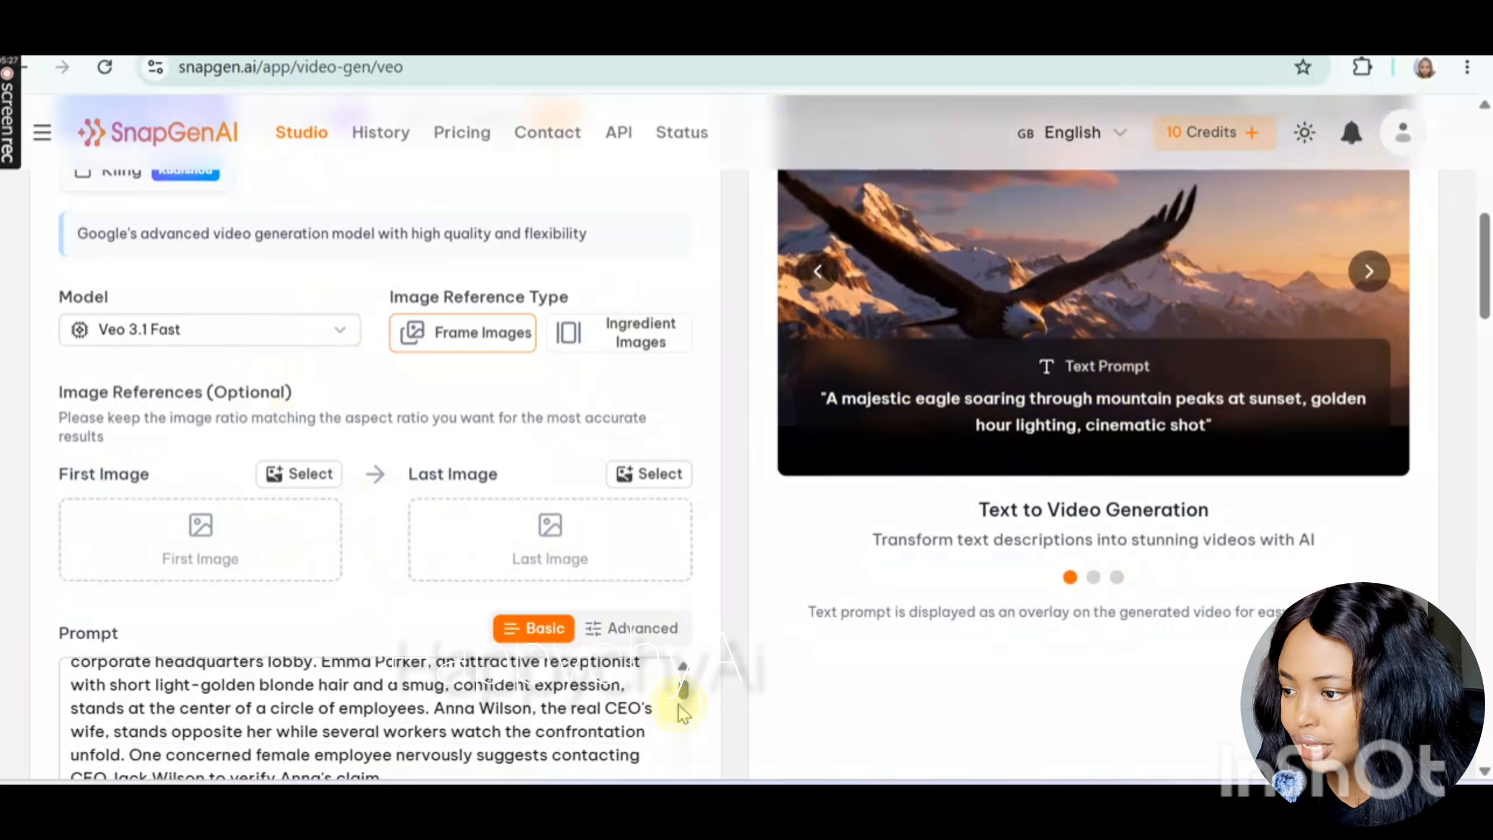
{"action": "scroll", "coordinate": [683, 697], "scroll_direction": "down", "scroll_amount": 8}
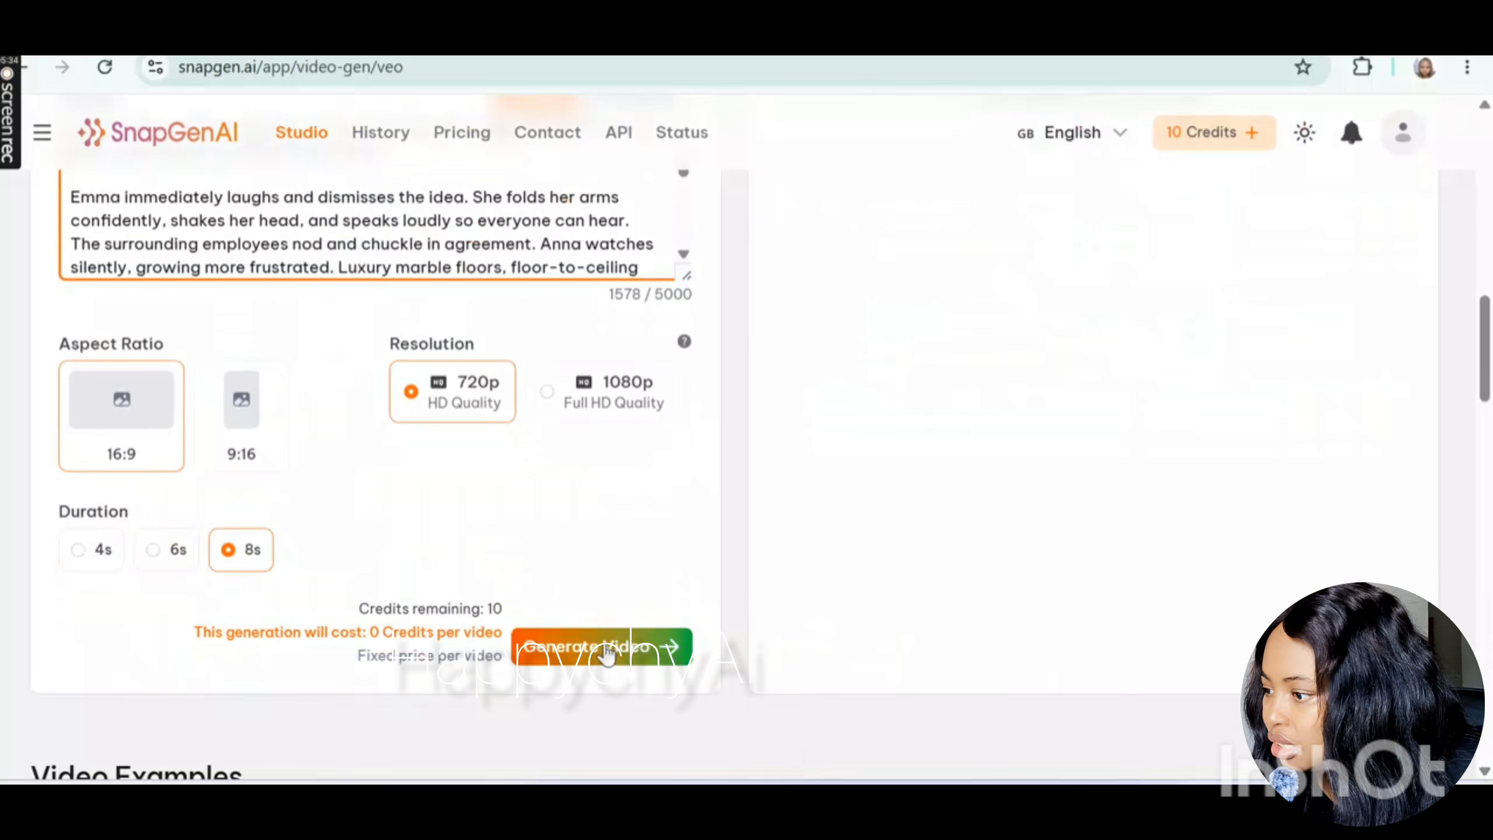
{"action": "left_click", "coordinate": [609, 646]}
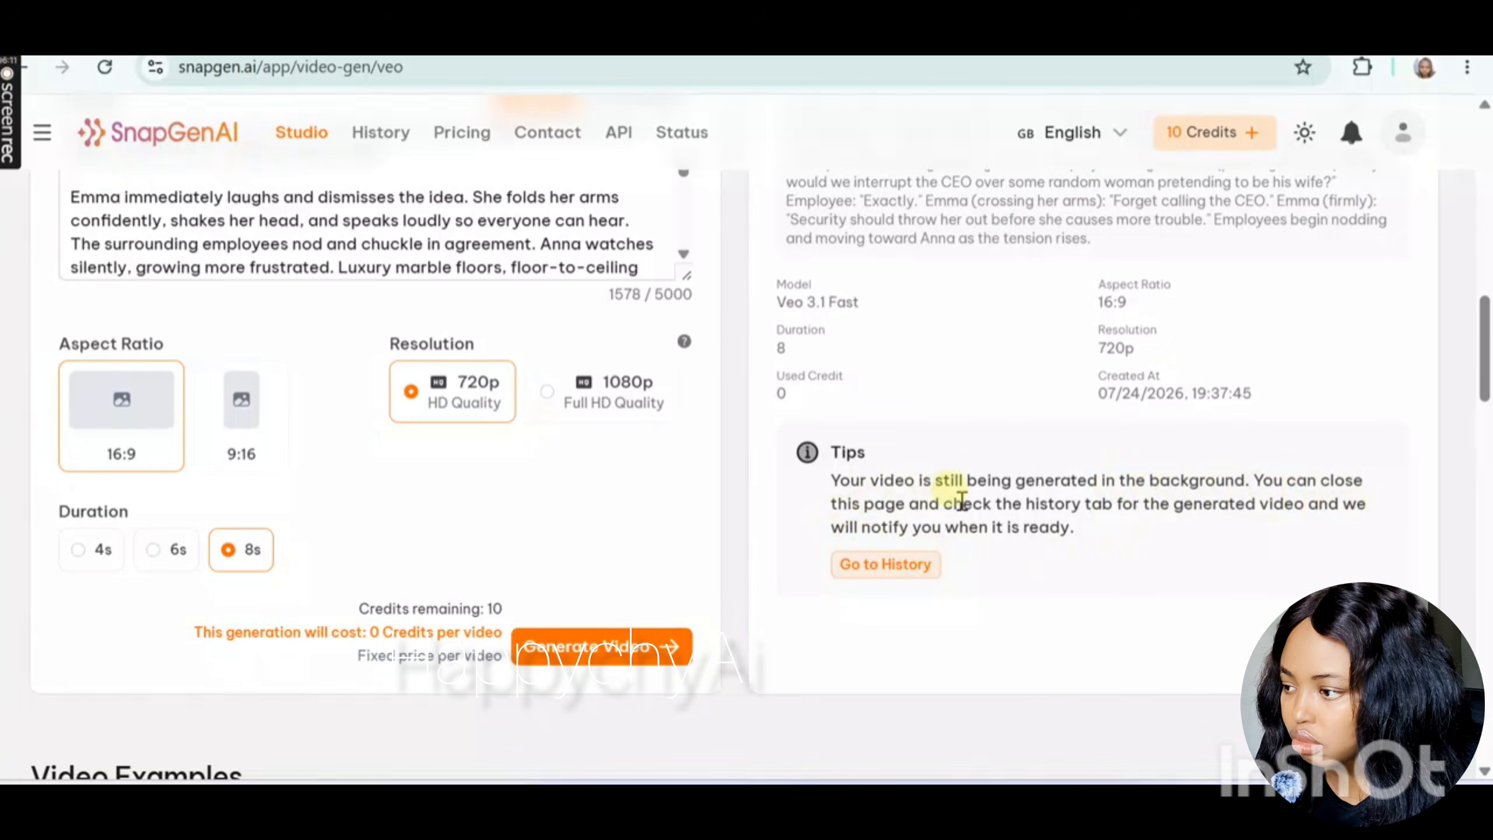
{"action": "scroll", "coordinate": [1487, 115], "scroll_direction": "up", "scroll_amount": 10}
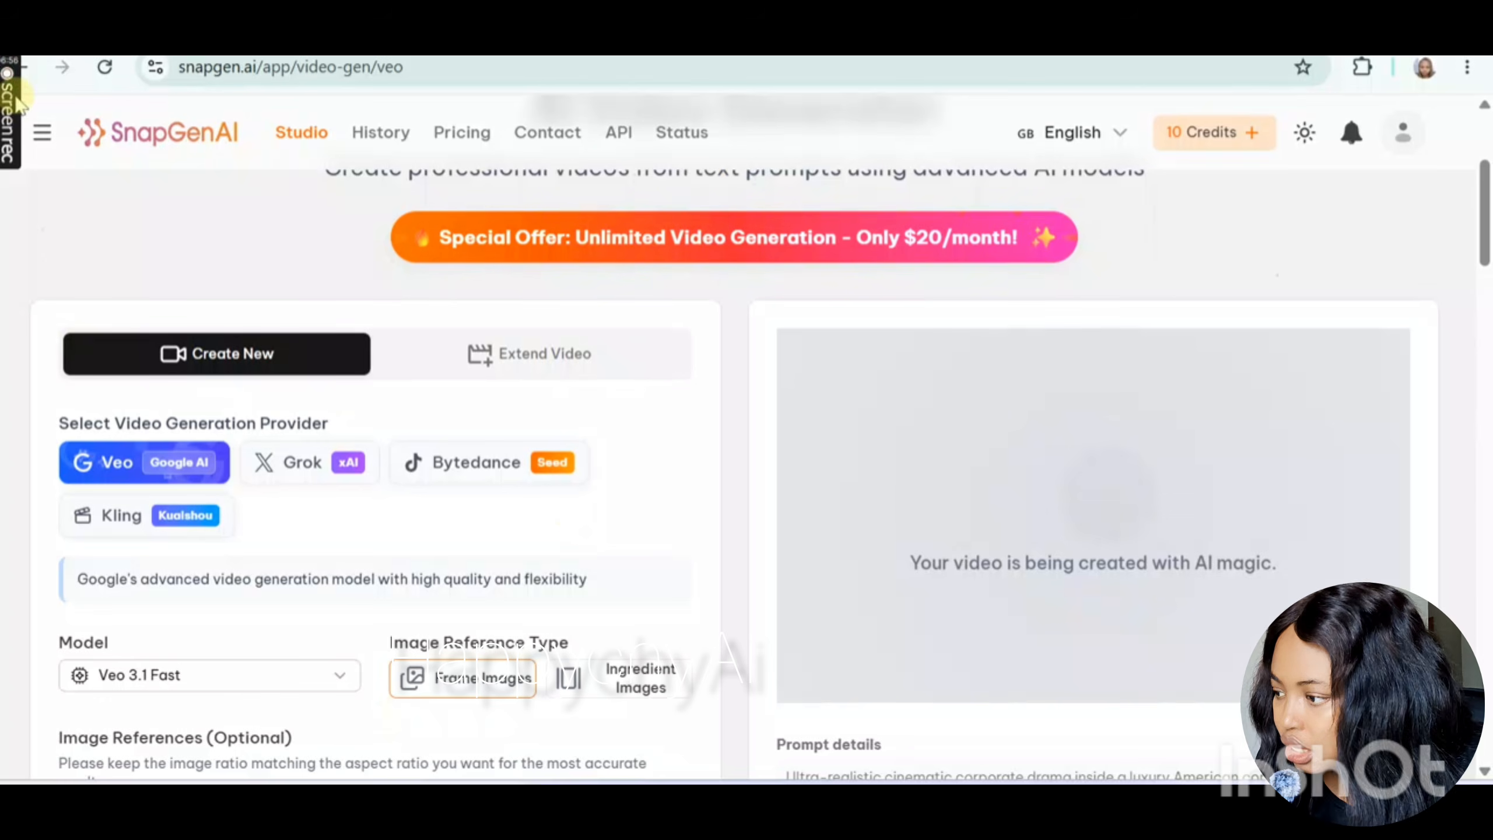
- Play the finished Veo corporate drama video at full size and download it
{"action": "mouse_move", "coordinate": [11, 169]}
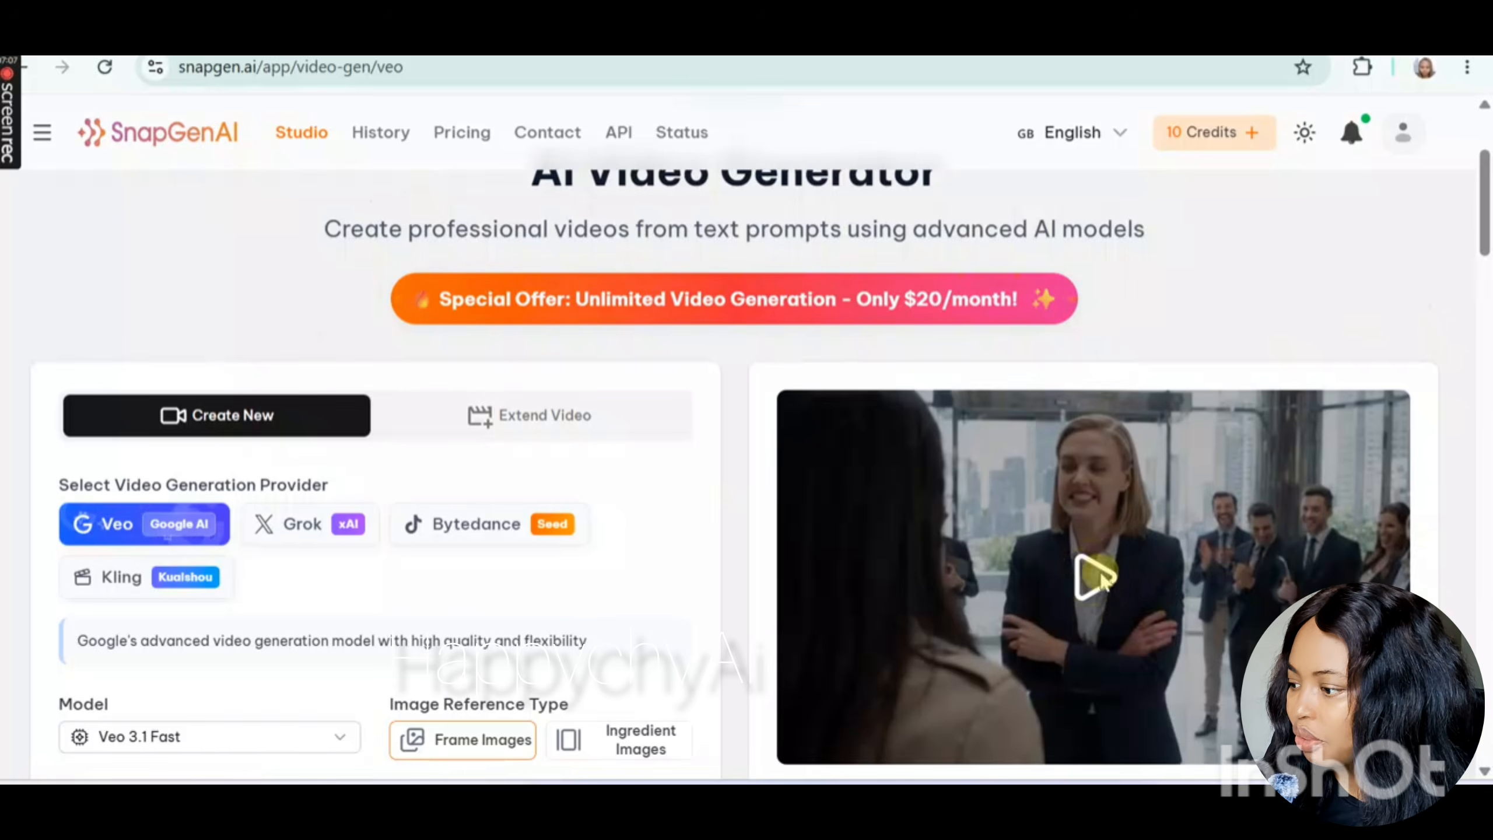
{"action": "left_click", "coordinate": [1099, 573]}
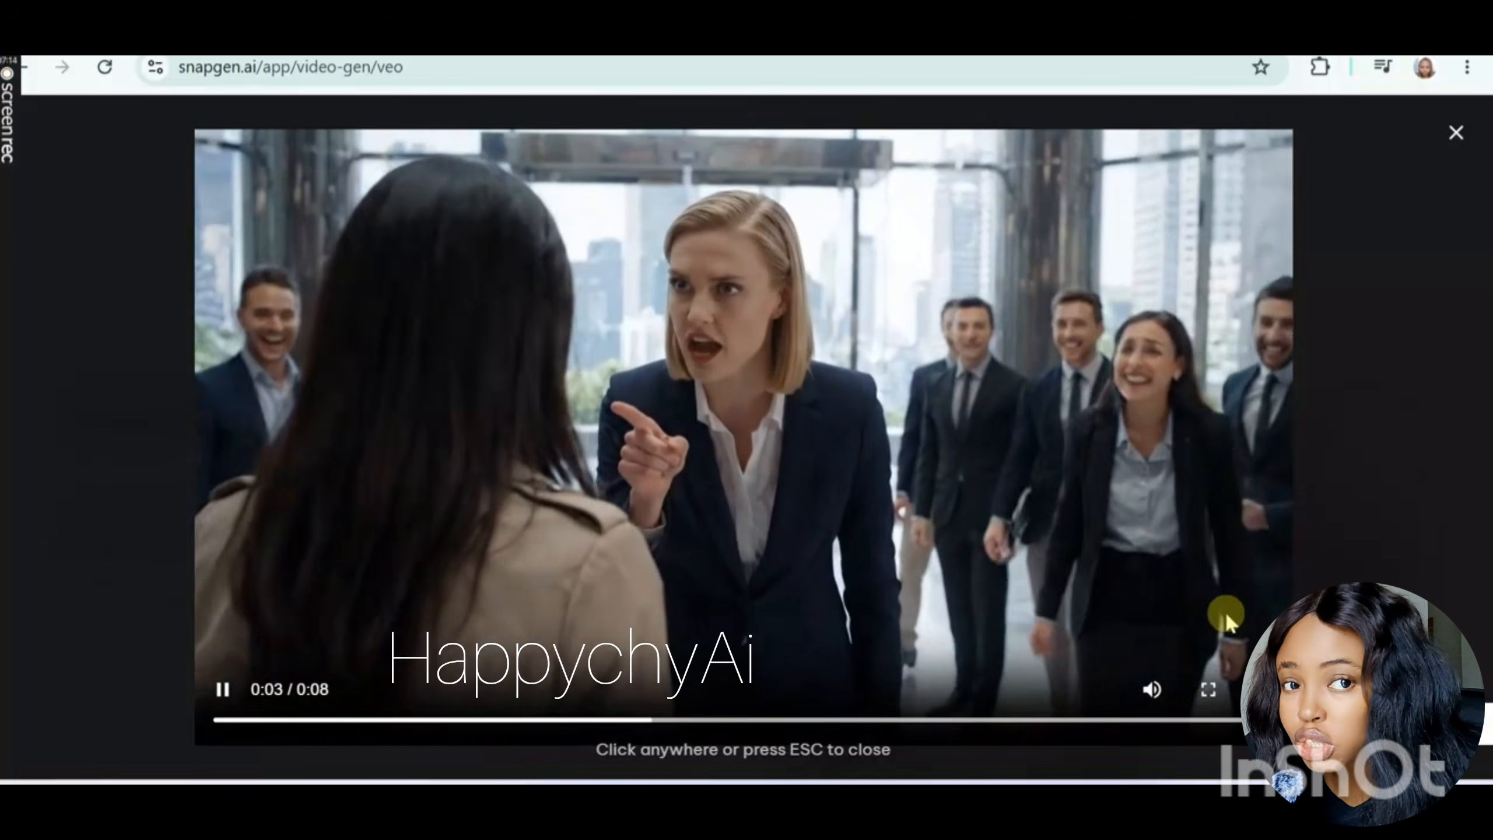
{"action": "left_click", "coordinate": [1264, 689]}
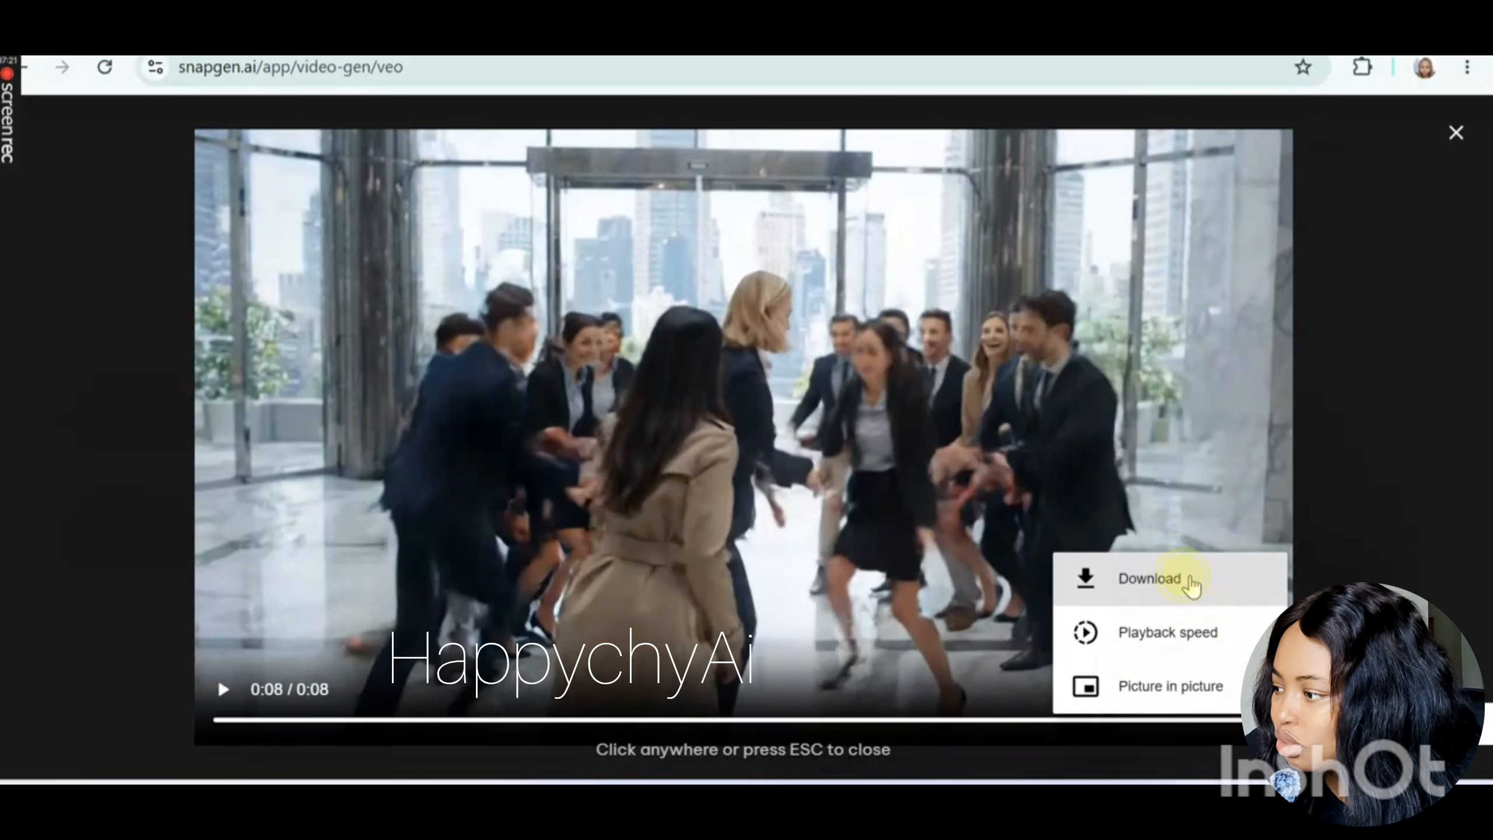
{"action": "left_click", "coordinate": [1191, 583]}
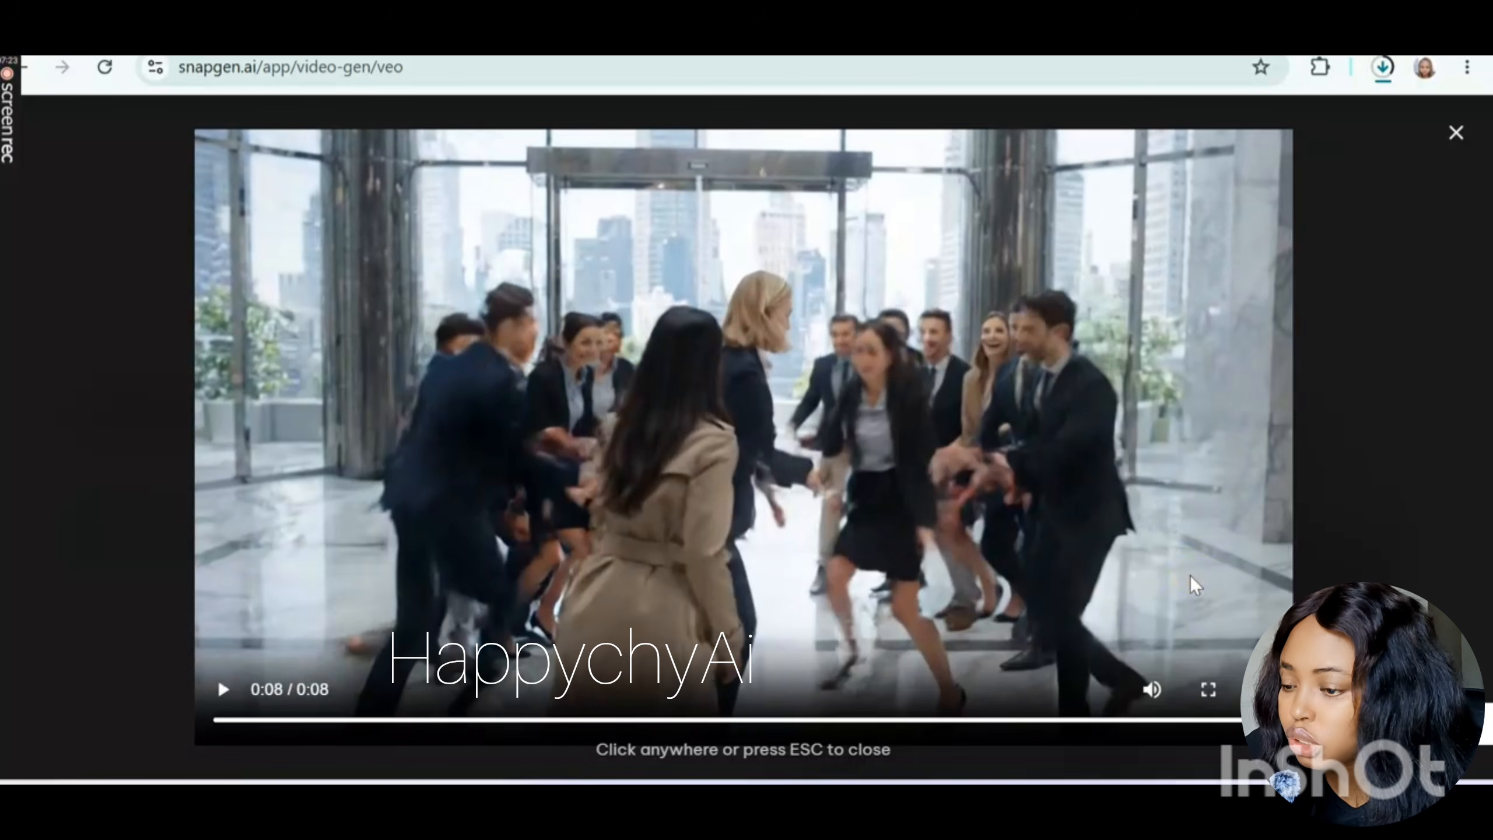
{"action": "left_click", "coordinate": [1454, 133]}
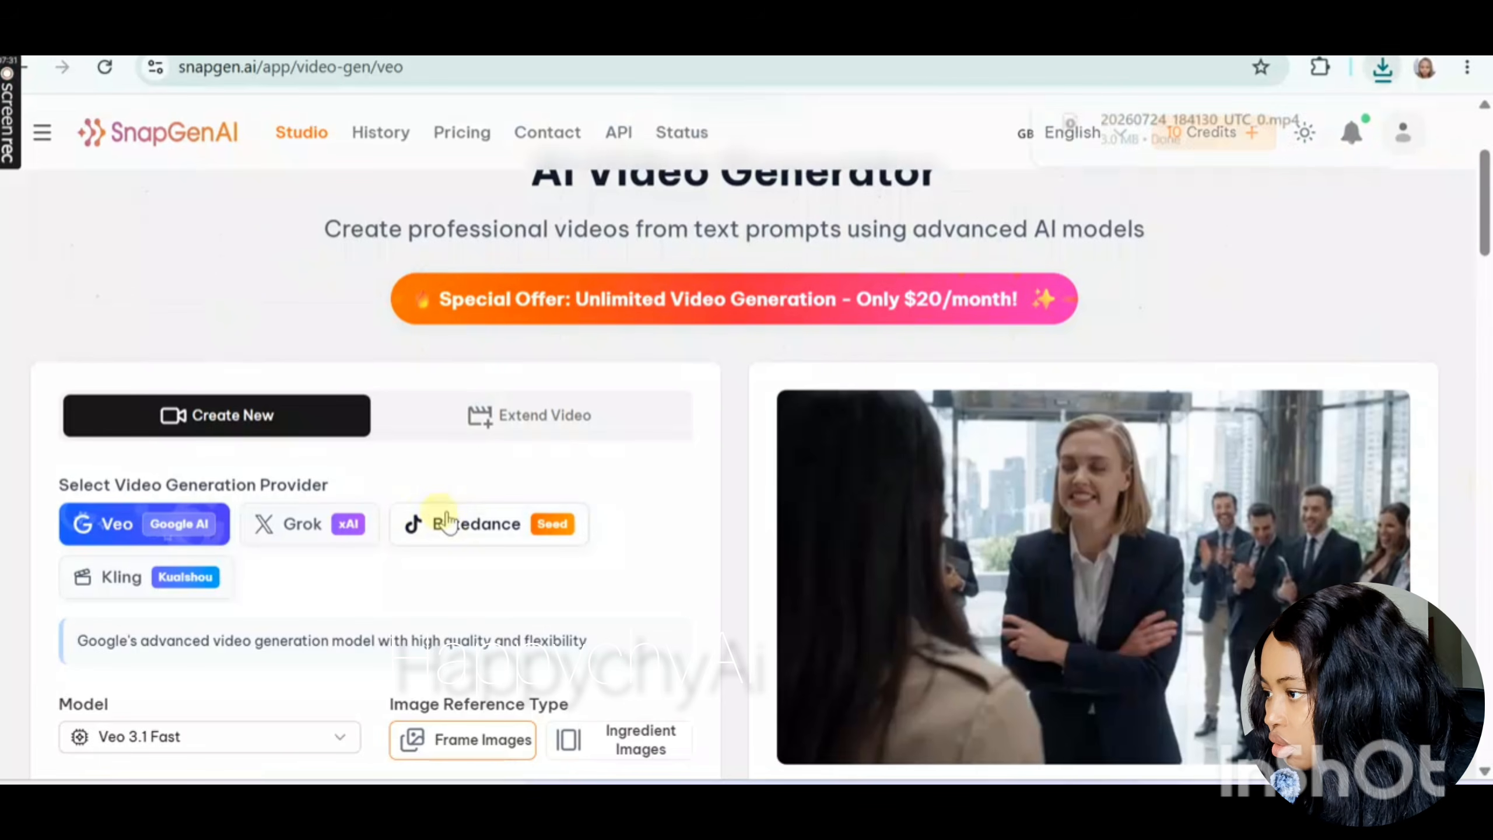
- Switch the video provider to Bytedance and review its resolution, aspect ratio, duration options and credit cost
{"action": "left_click", "coordinate": [459, 530]}
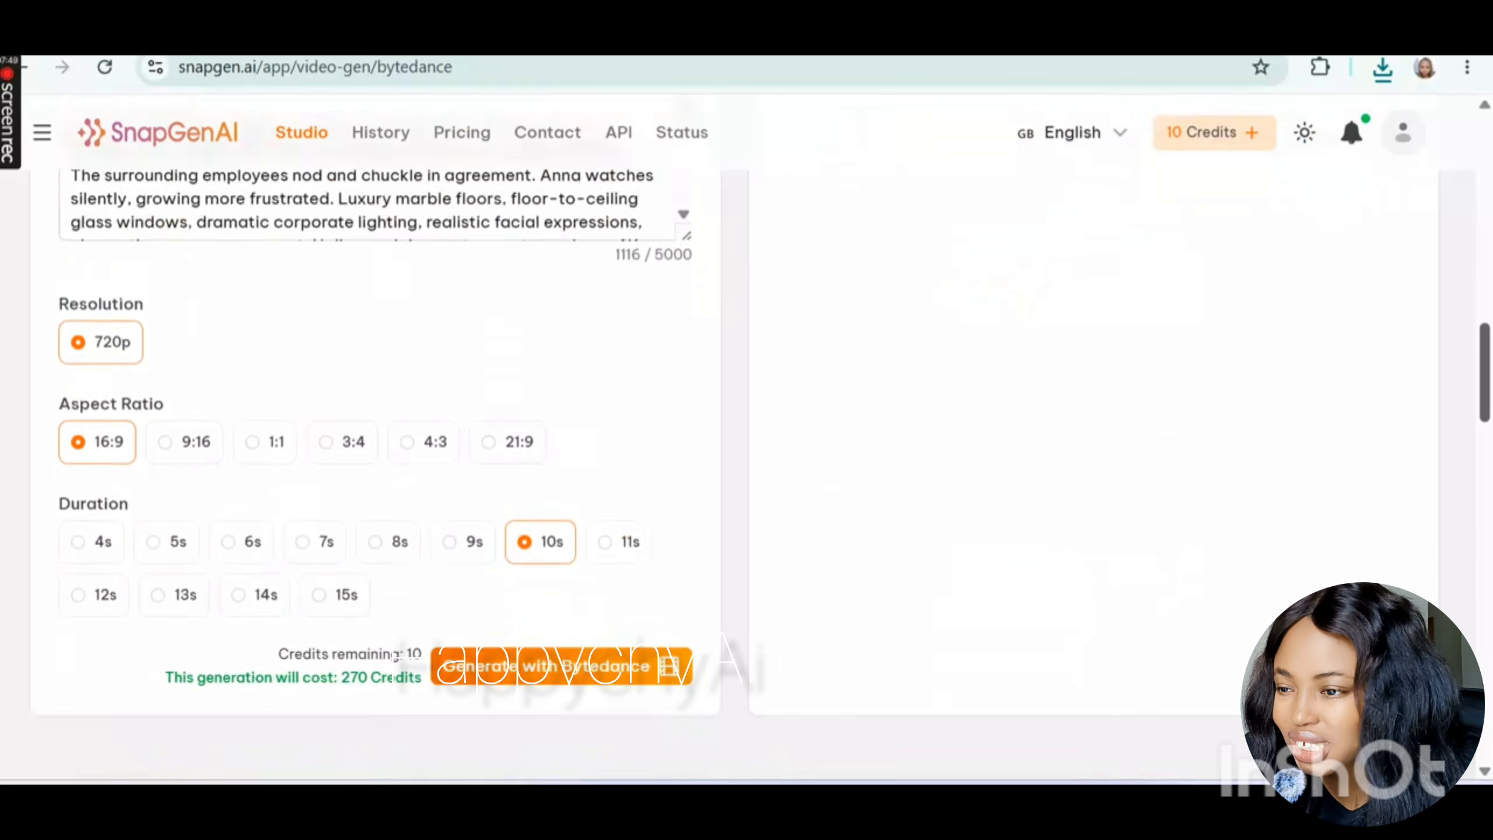
{"action": "scroll", "coordinate": [376, 412], "scroll_direction": "down", "scroll_amount": 2}
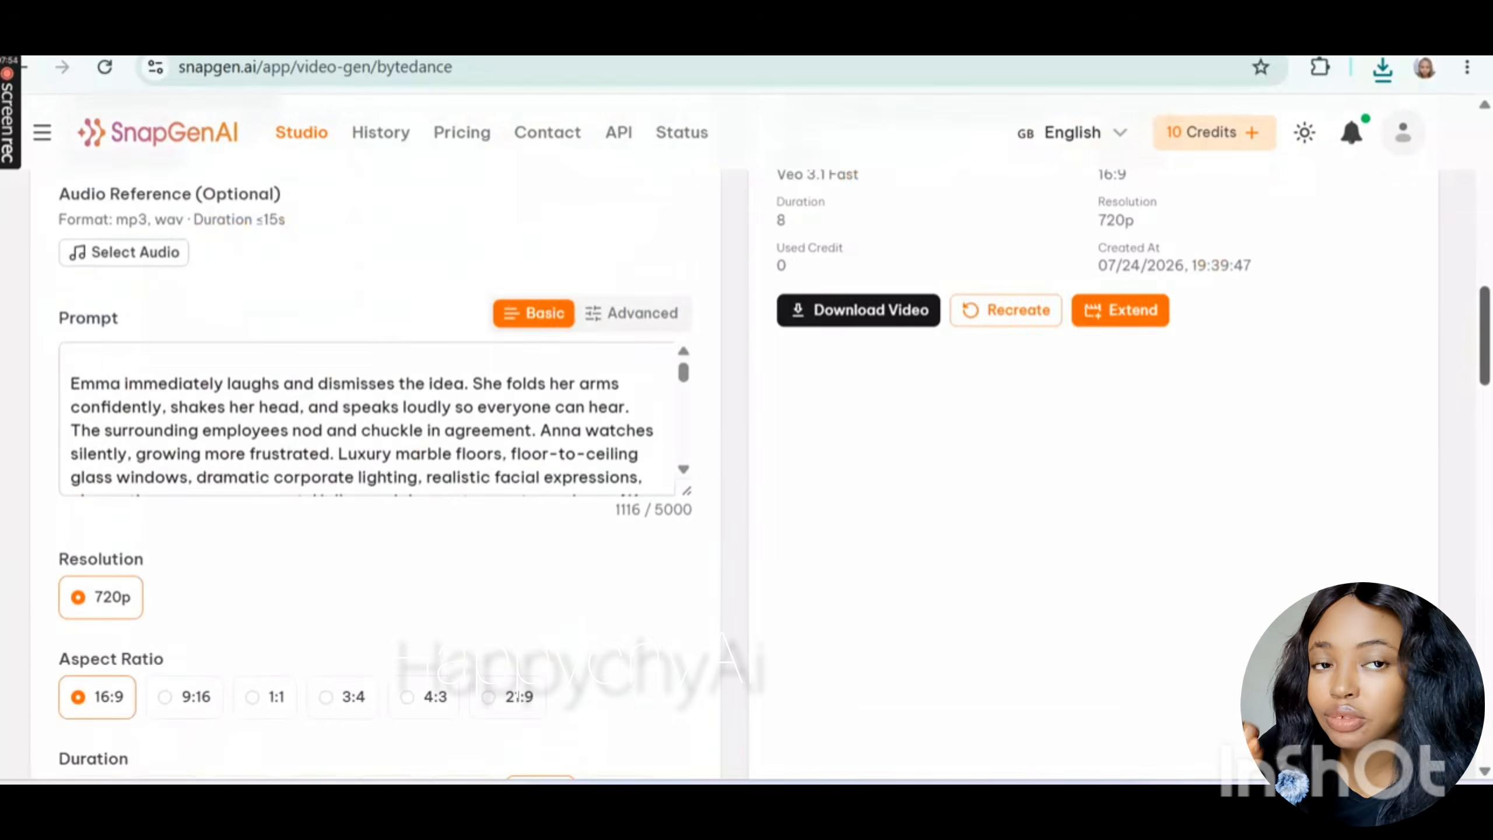
{"action": "scroll", "coordinate": [1463, 100], "scroll_direction": "up", "scroll_amount": 10}
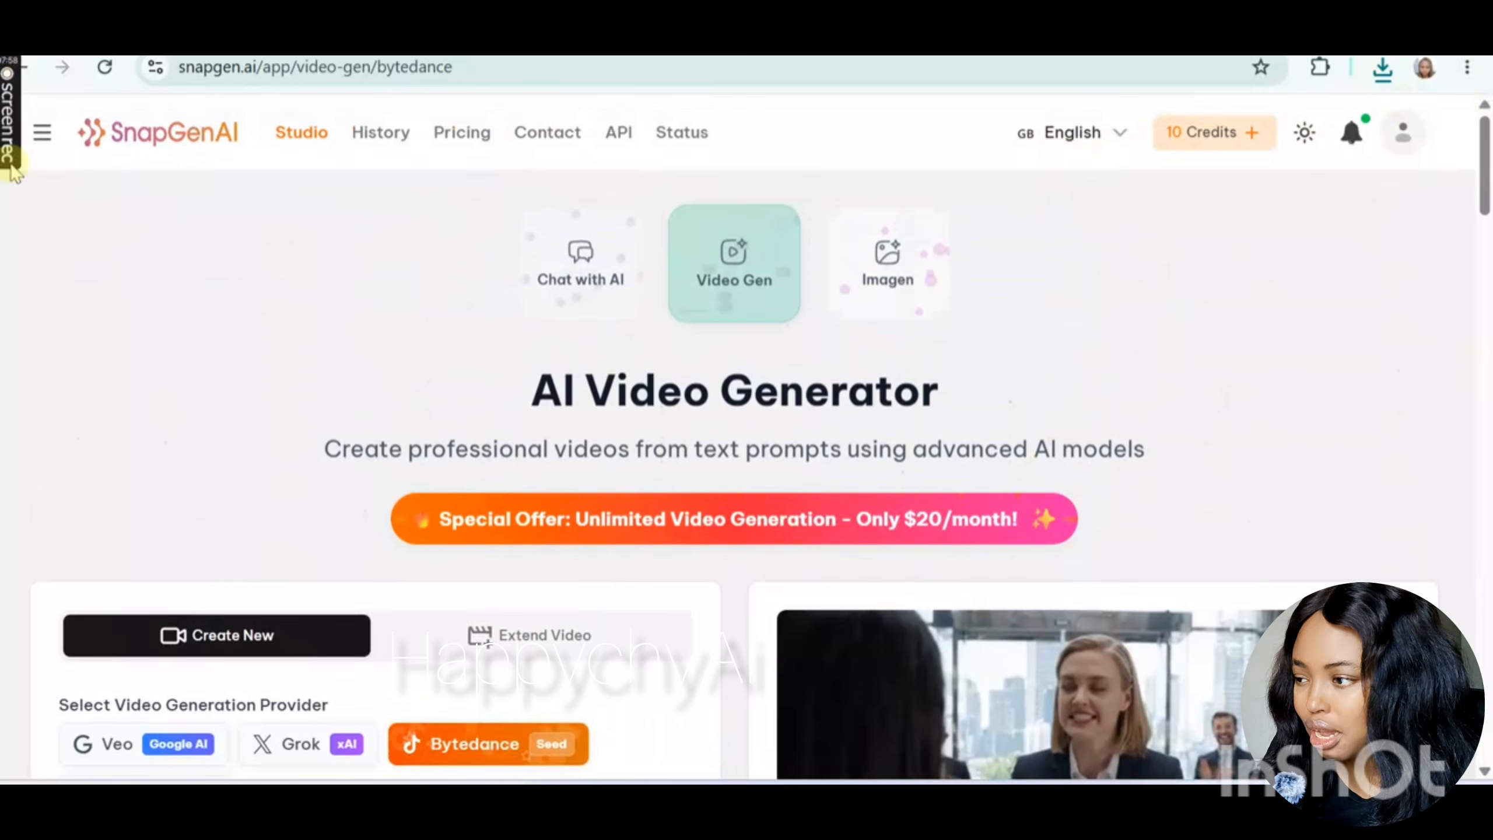
- Open TikTok's Symphony Creative Studio and decline the optional cookies
{"action": "mouse_move", "coordinate": [11, 169]}
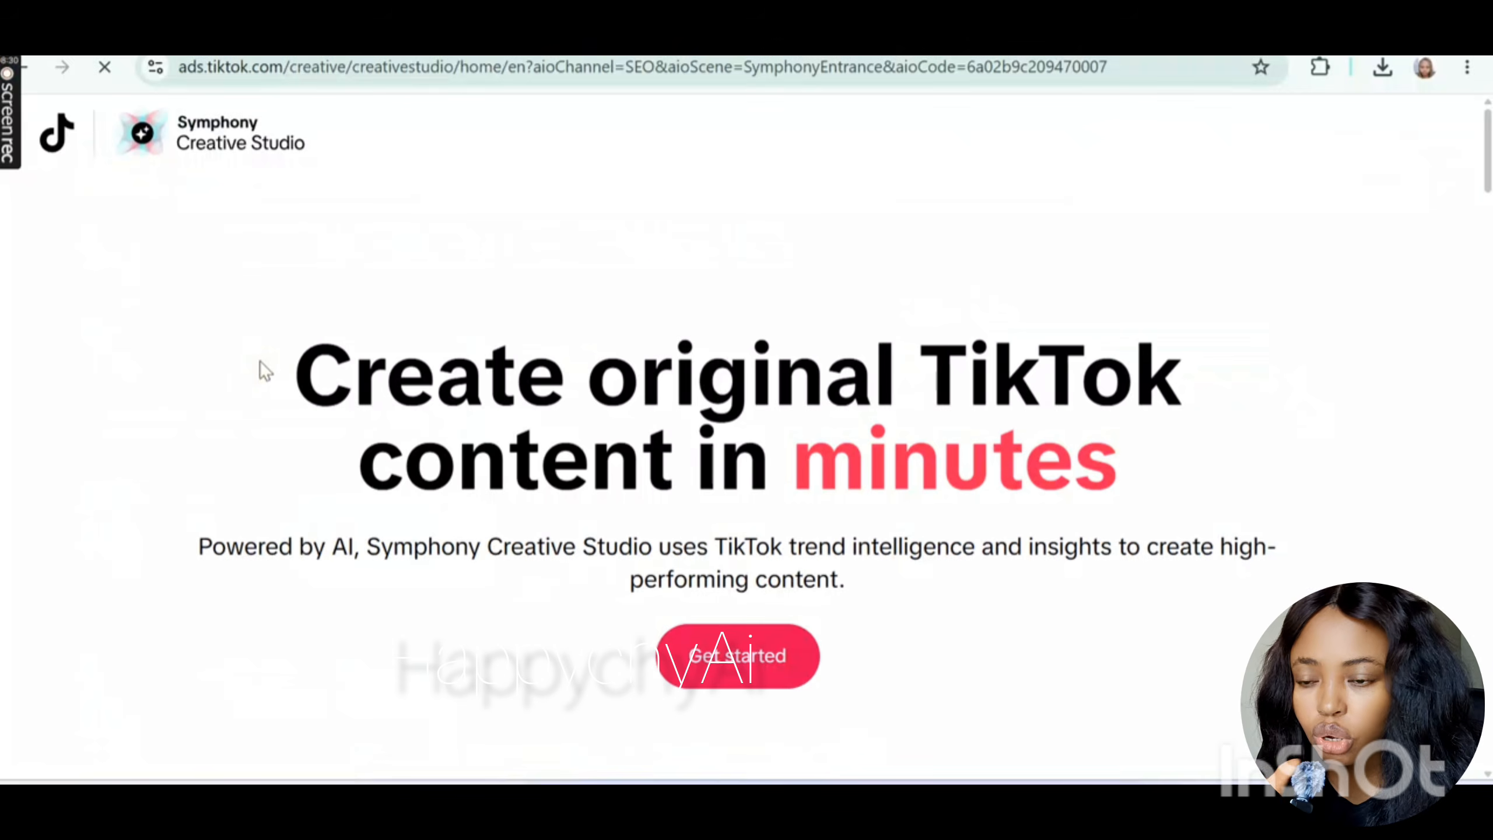
{"action": "left_click", "coordinate": [259, 227]}
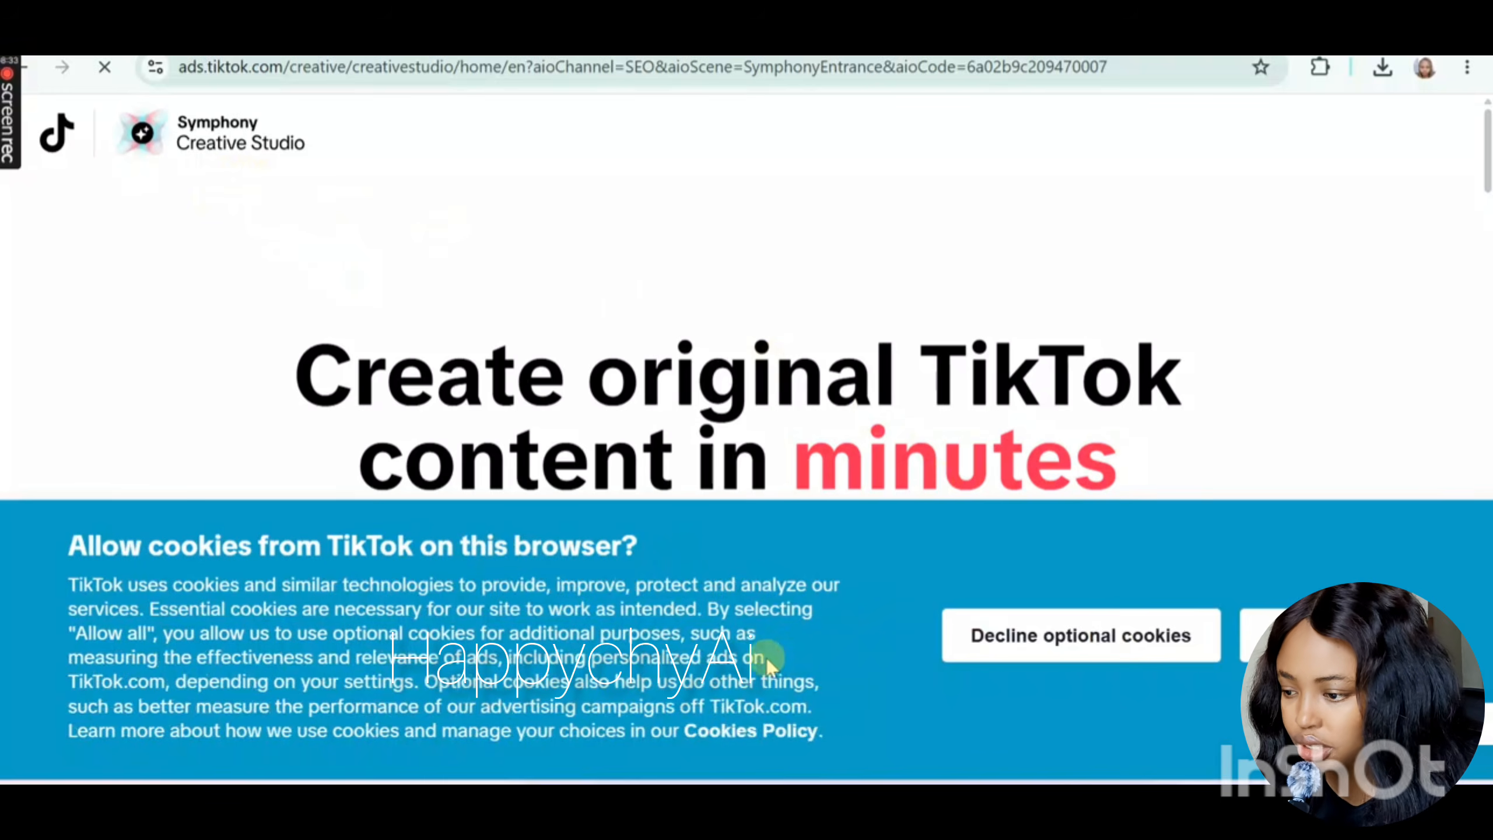
{"action": "left_click", "coordinate": [947, 628]}
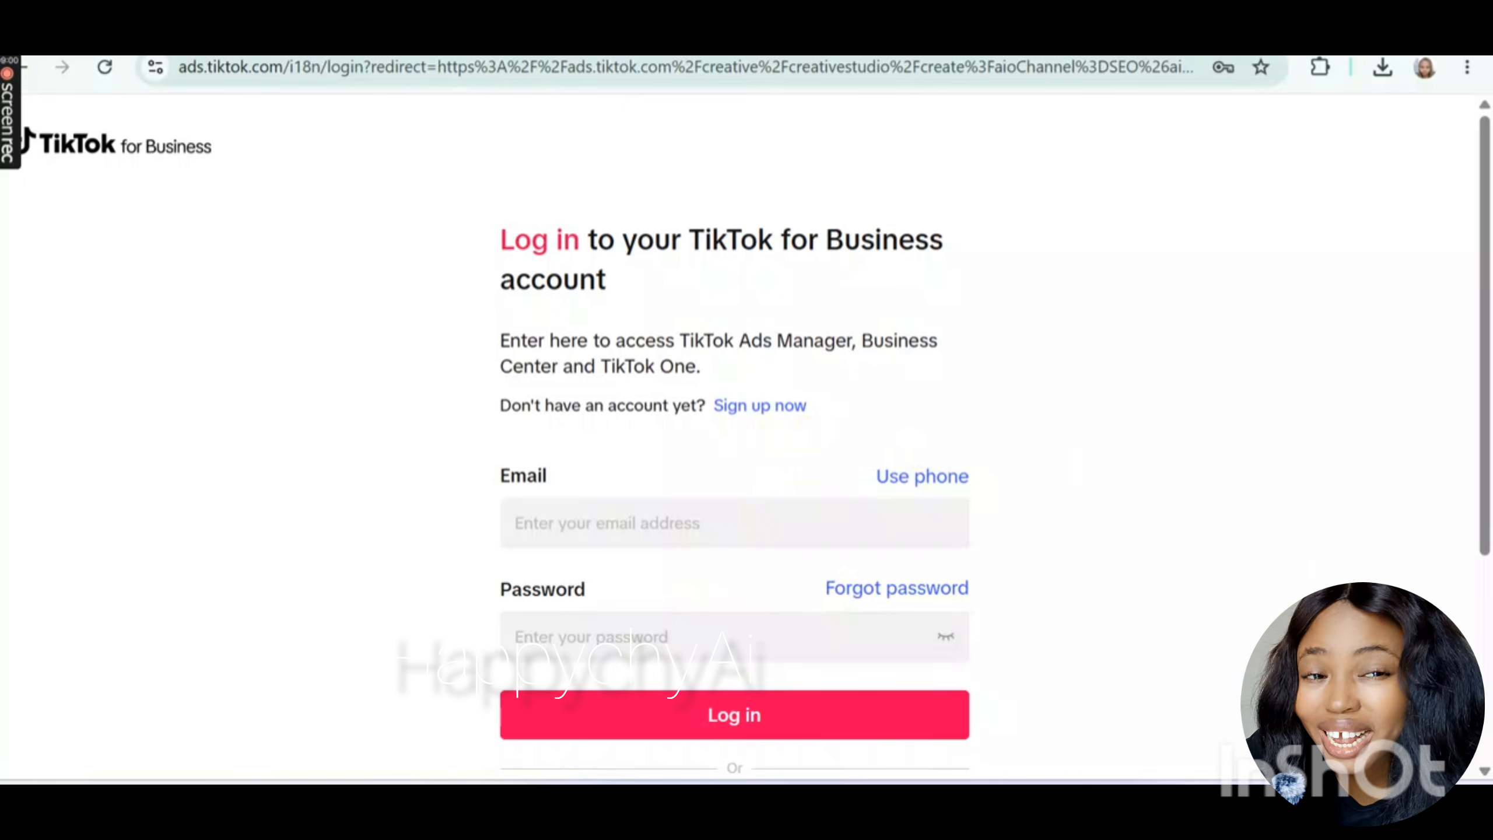
- Review the TikTok for Business login options and open the sign-up form for a new account
{"action": "scroll", "coordinate": [1484, 771], "scroll_direction": "down", "scroll_amount": 5}
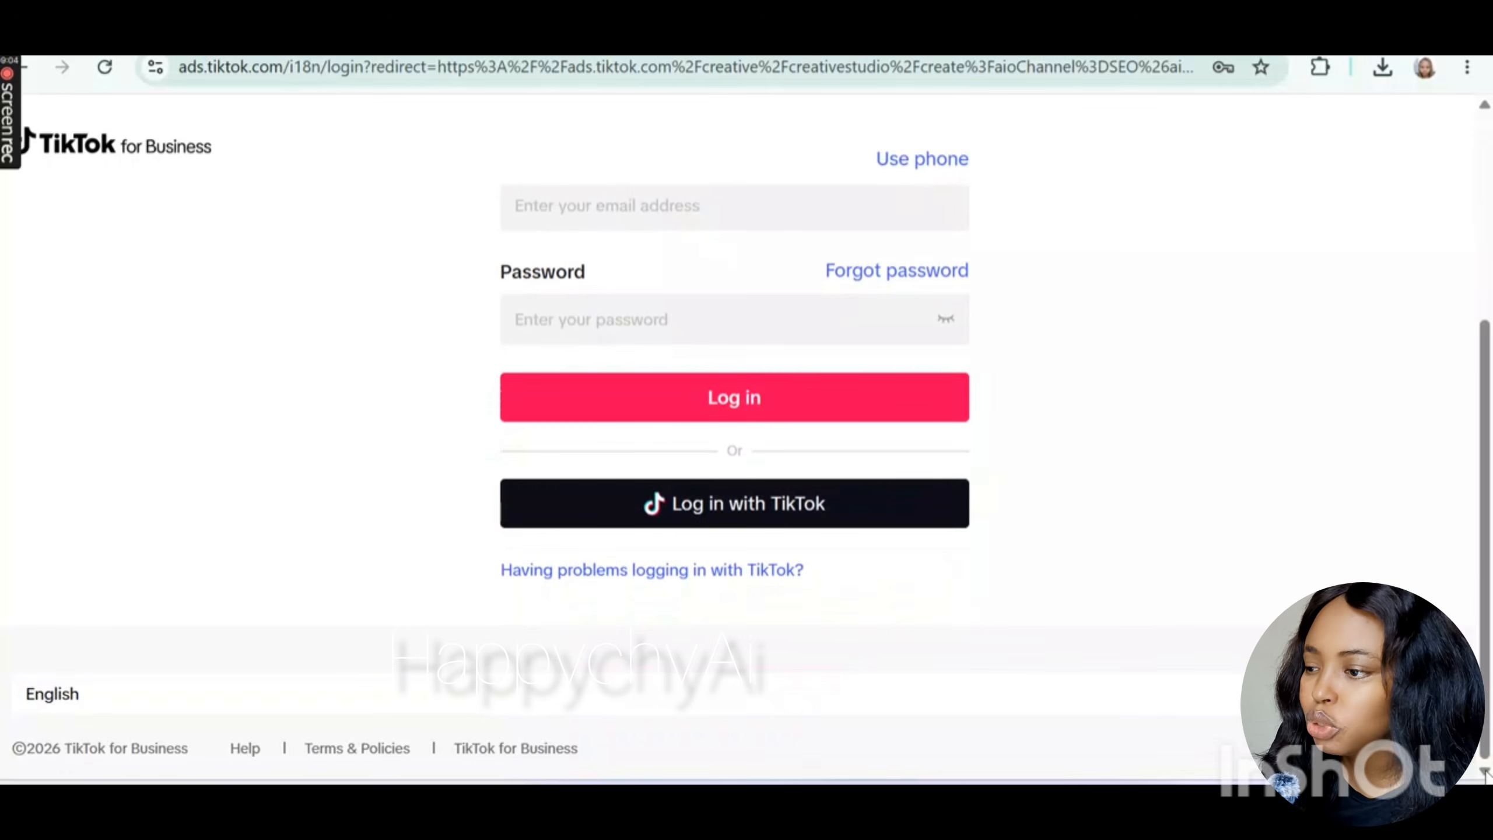
{"action": "scroll", "coordinate": [1485, 126], "scroll_direction": "up", "scroll_amount": 5}
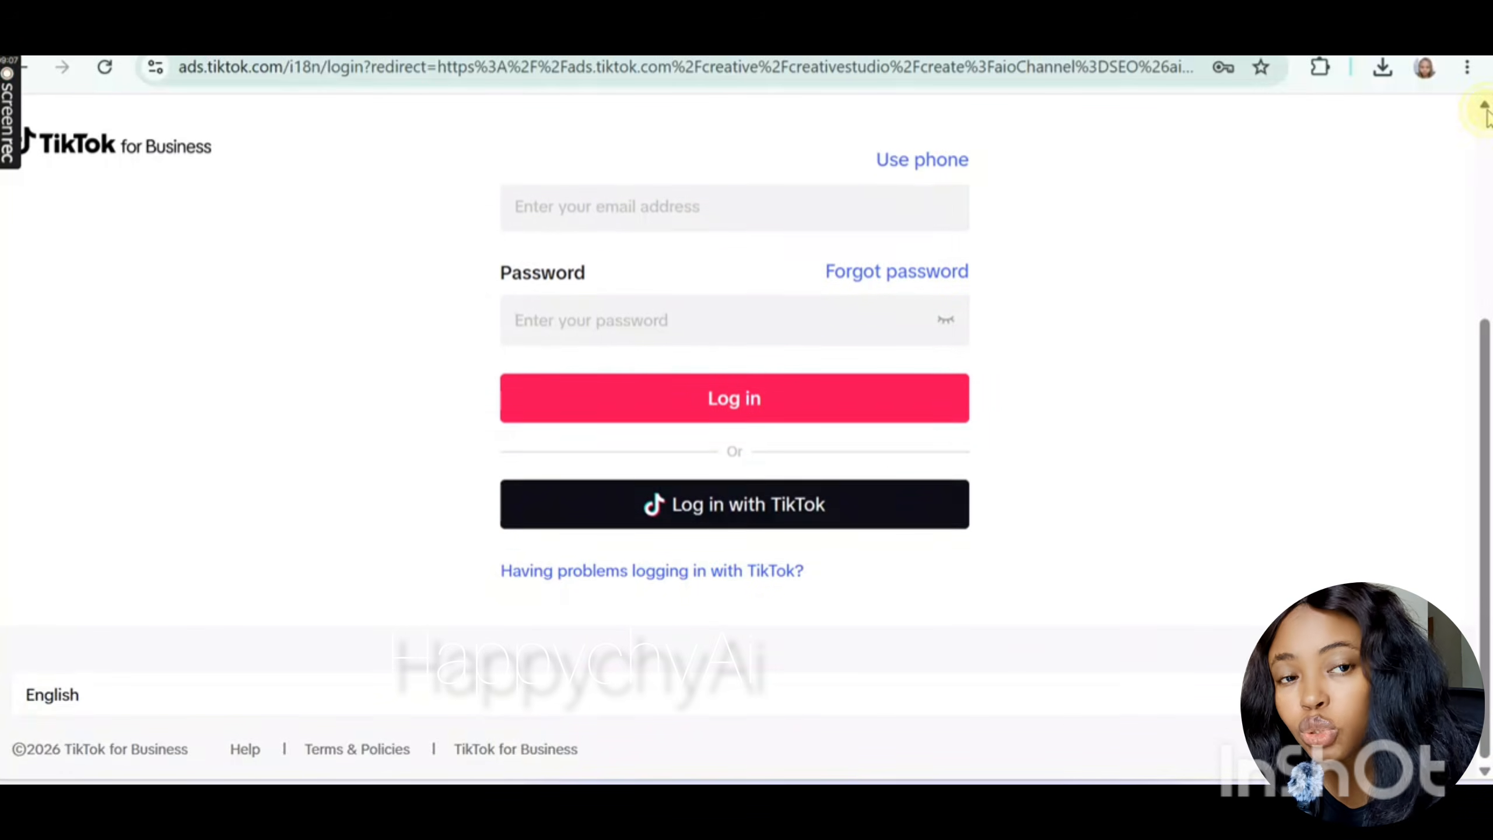
{"action": "left_click", "coordinate": [762, 400]}
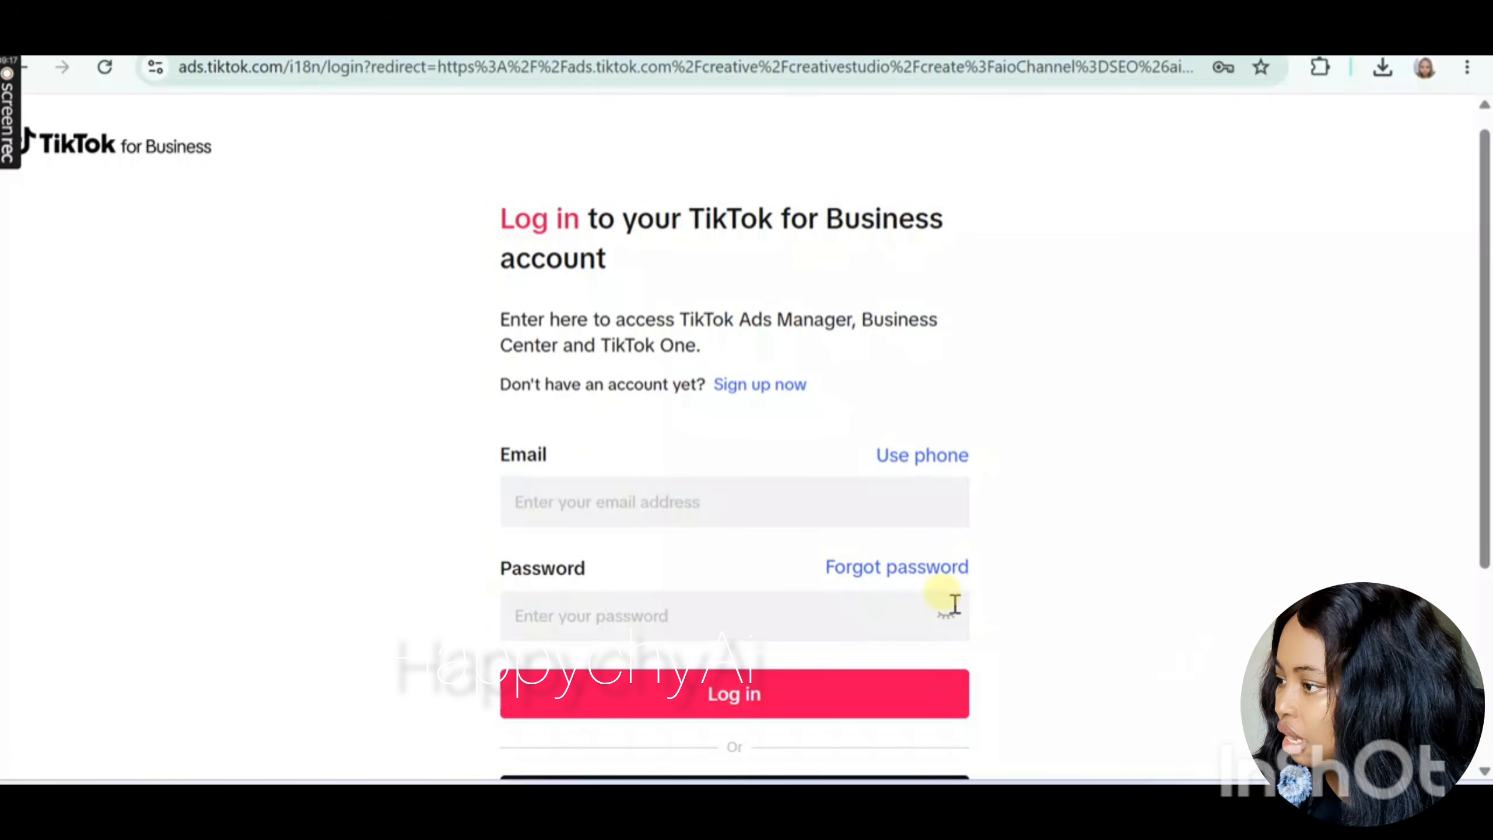
{"action": "left_click", "coordinate": [788, 386]}
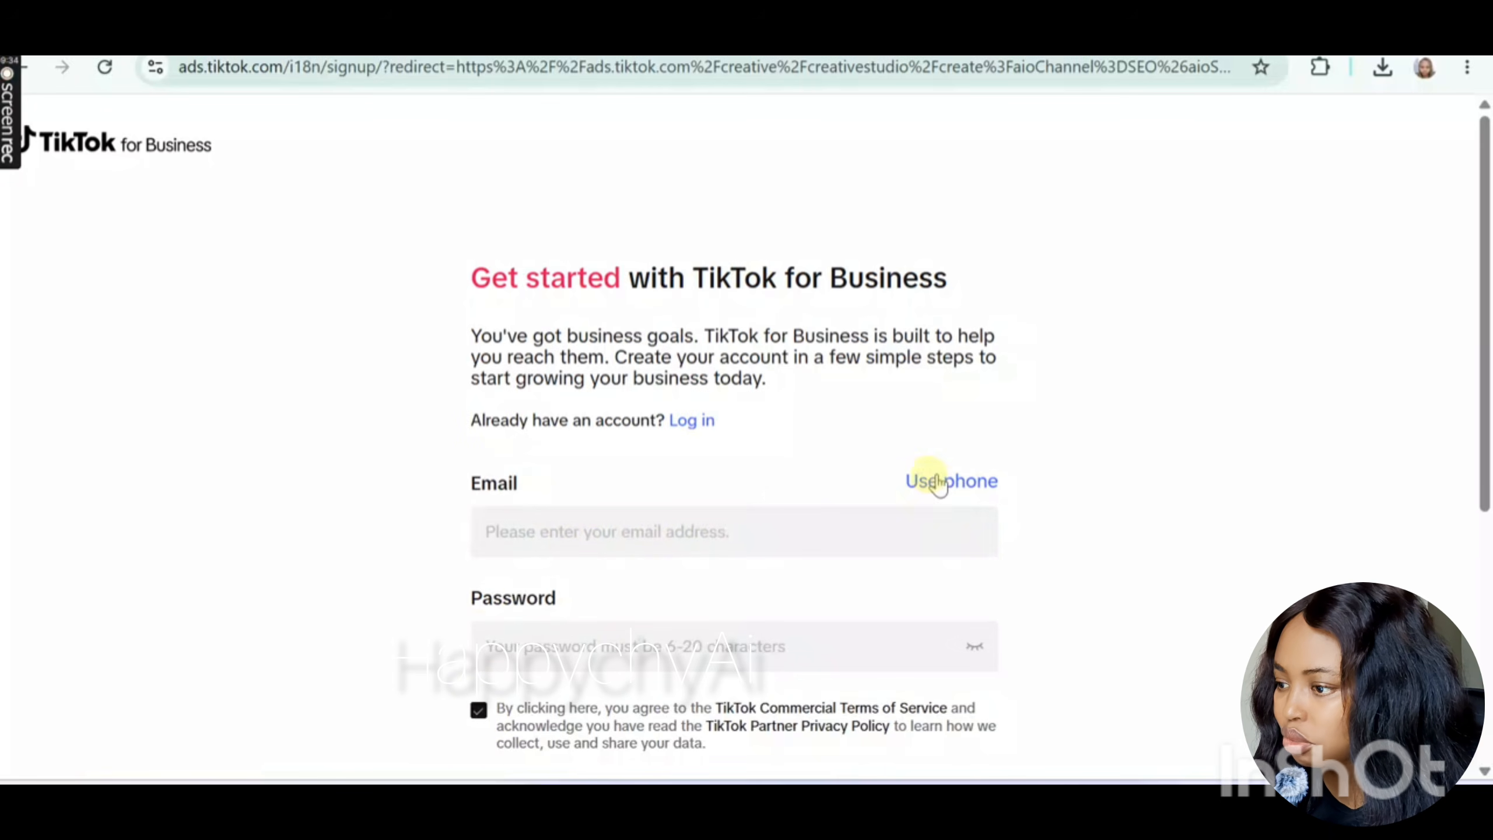
- Continue the TikTok One profile with "I want to get creatives" as business type and browse the time zones in the business info
{"action": "mouse_move", "coordinate": [7, 122]}
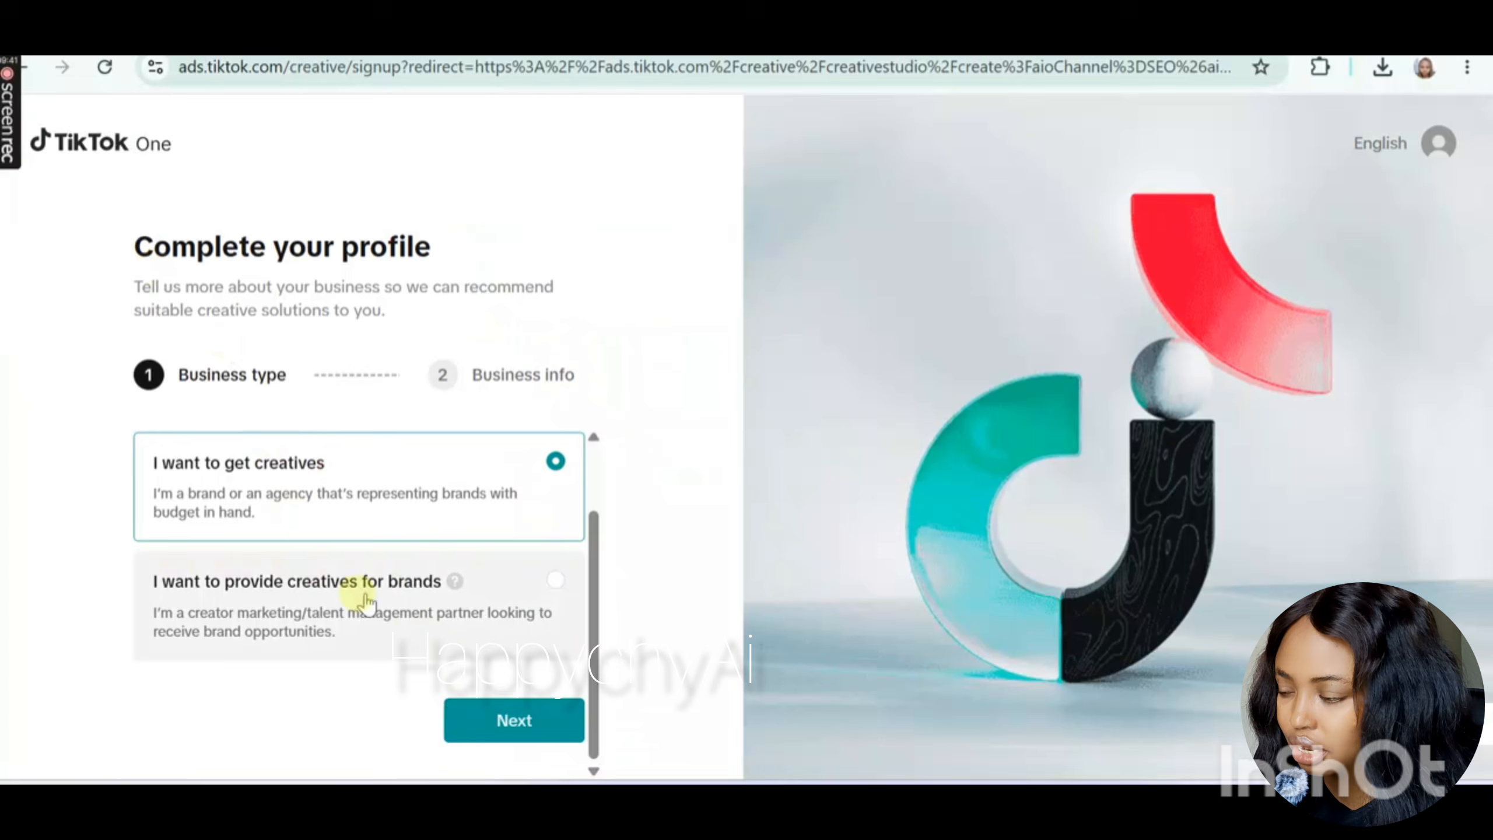
{"action": "left_click", "coordinate": [482, 725]}
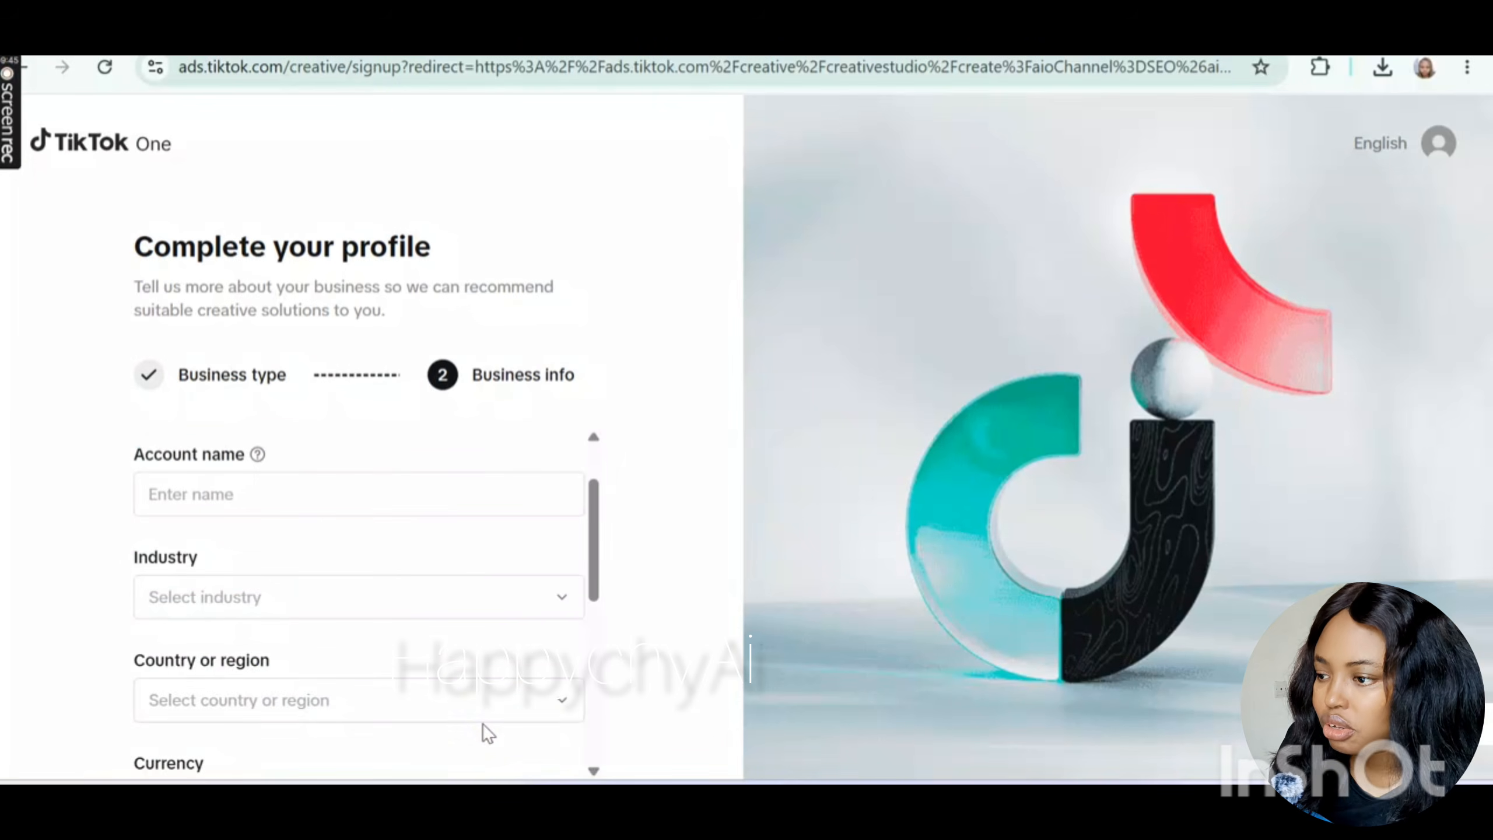
{"action": "scroll", "coordinate": [598, 668], "scroll_direction": "down", "scroll_amount": 5}
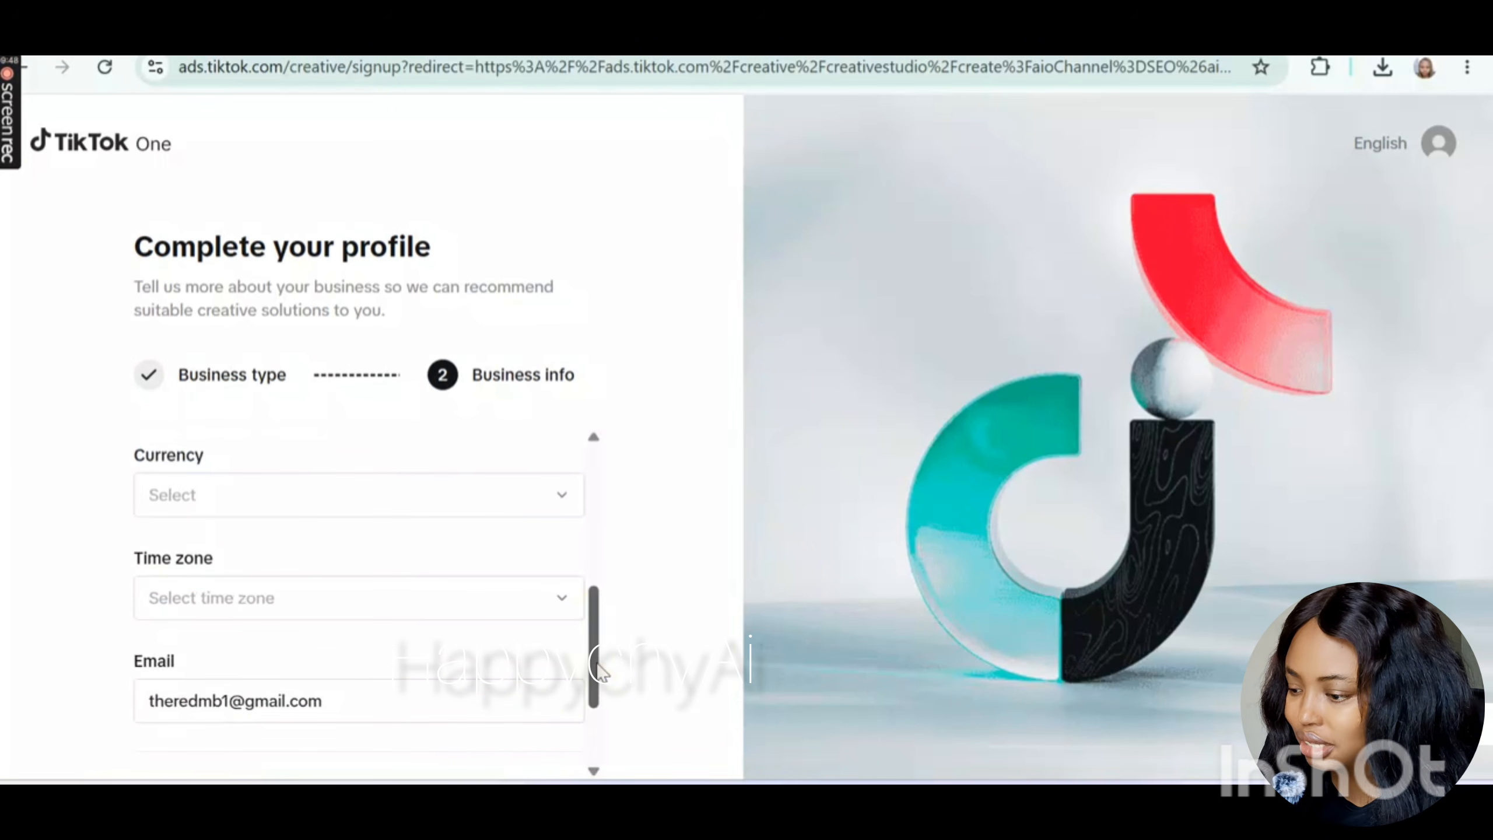
{"action": "left_click", "coordinate": [558, 600]}
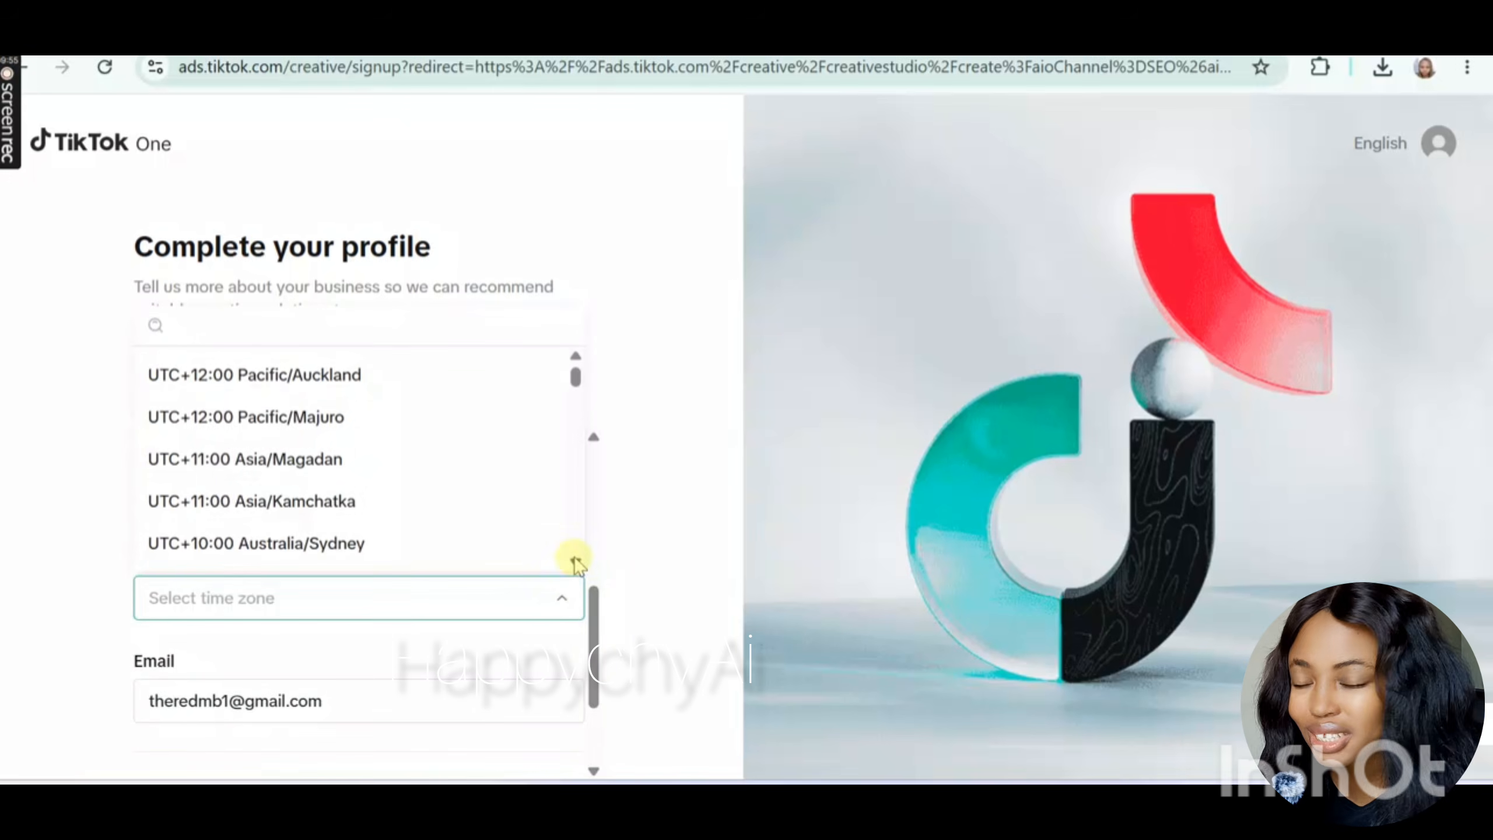
{"action": "scroll", "coordinate": [576, 560], "scroll_direction": "down", "scroll_amount": 5}
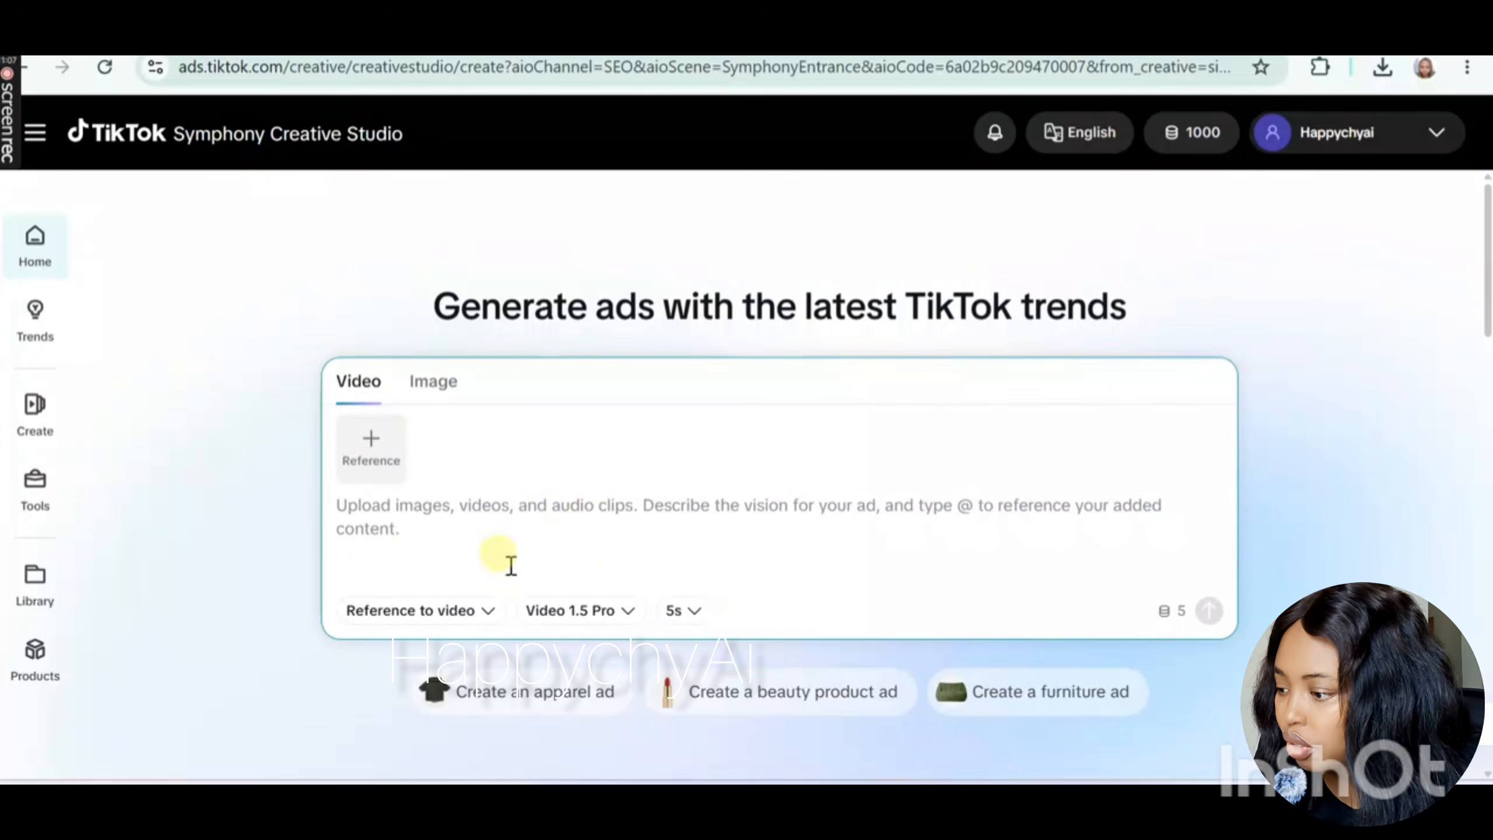
- Check the credit plan, the video generation modes and the available video models in Symphony Creative Studio
{"action": "mouse_move", "coordinate": [1202, 134]}
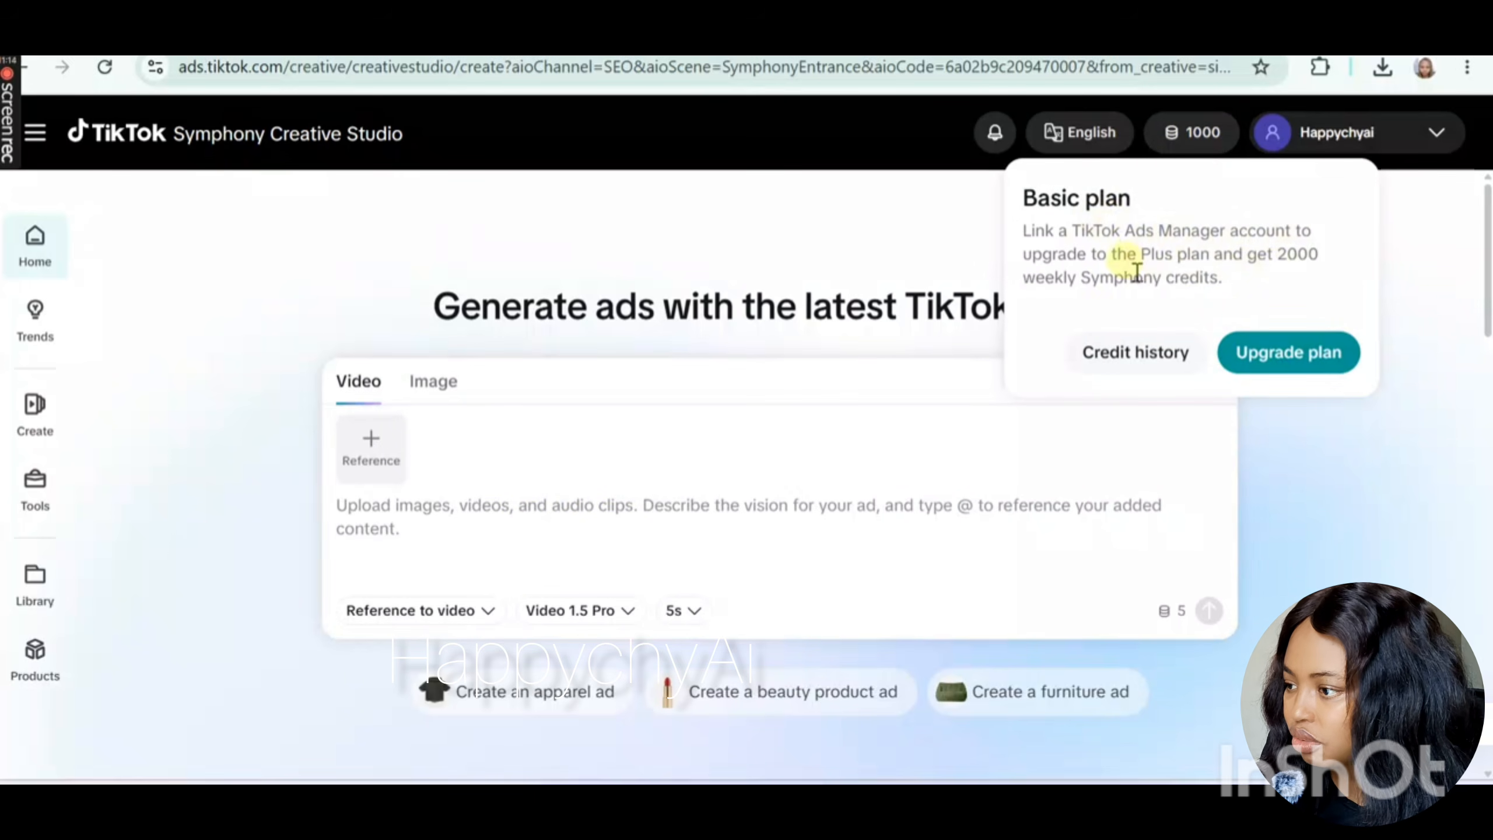
{"action": "left_click", "coordinate": [486, 615]}
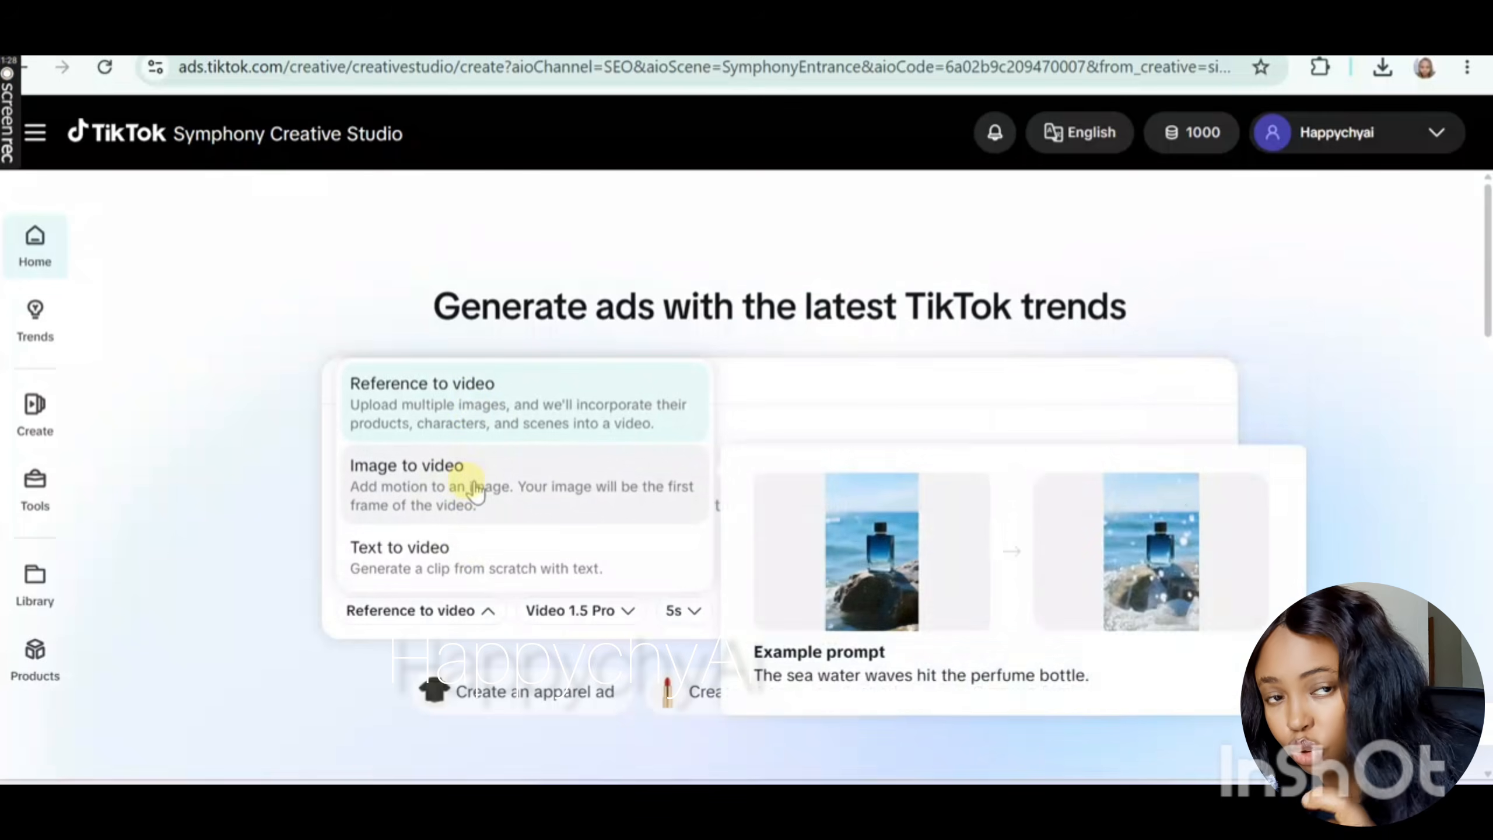
{"action": "left_click", "coordinate": [584, 610]}
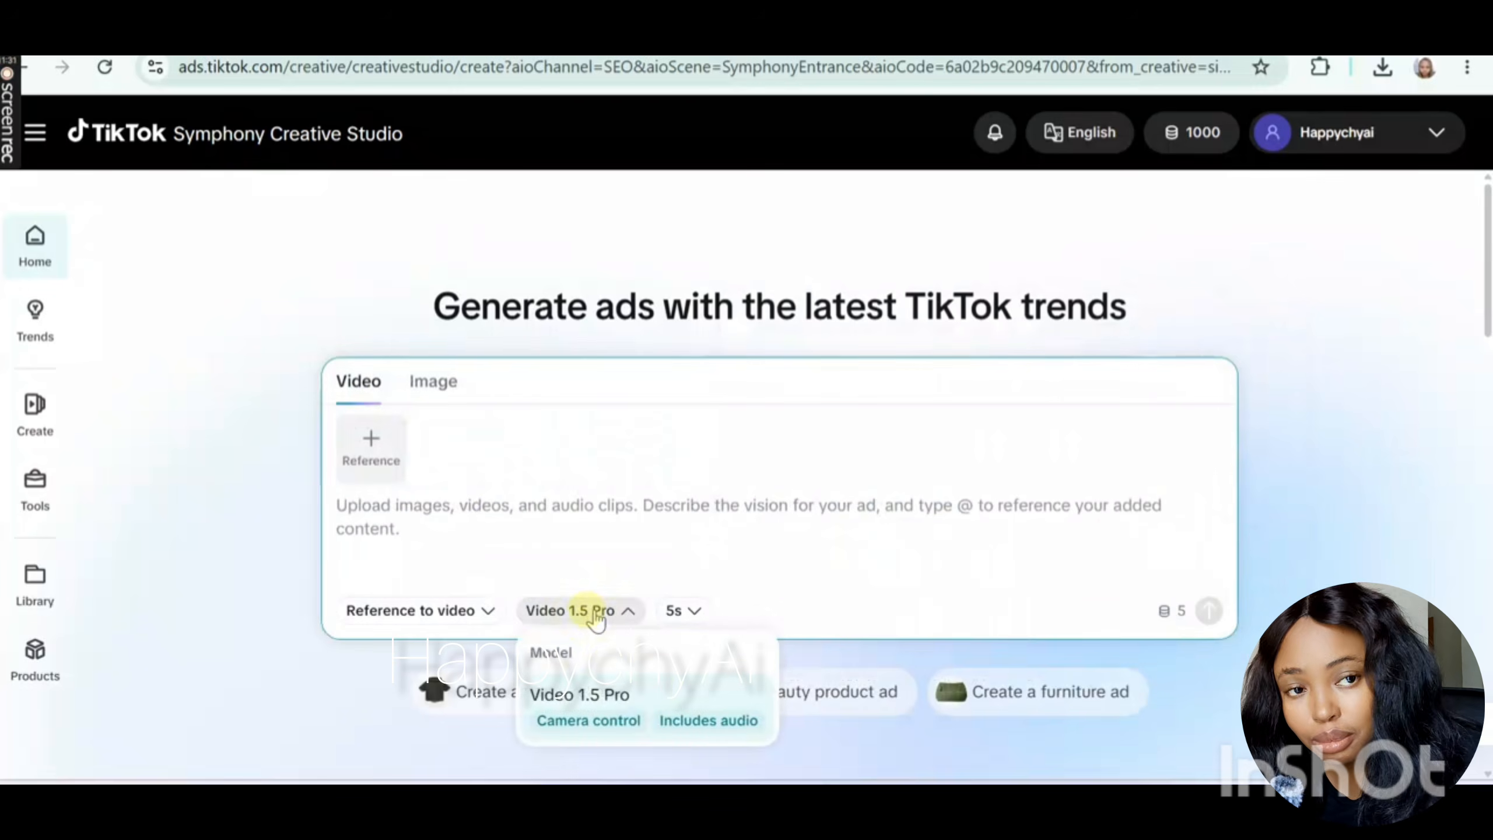
- Set the duration of the reference-to-video clip to 10s
{"action": "left_click", "coordinate": [692, 611]}
{"action": "left_click", "coordinate": [690, 567]}
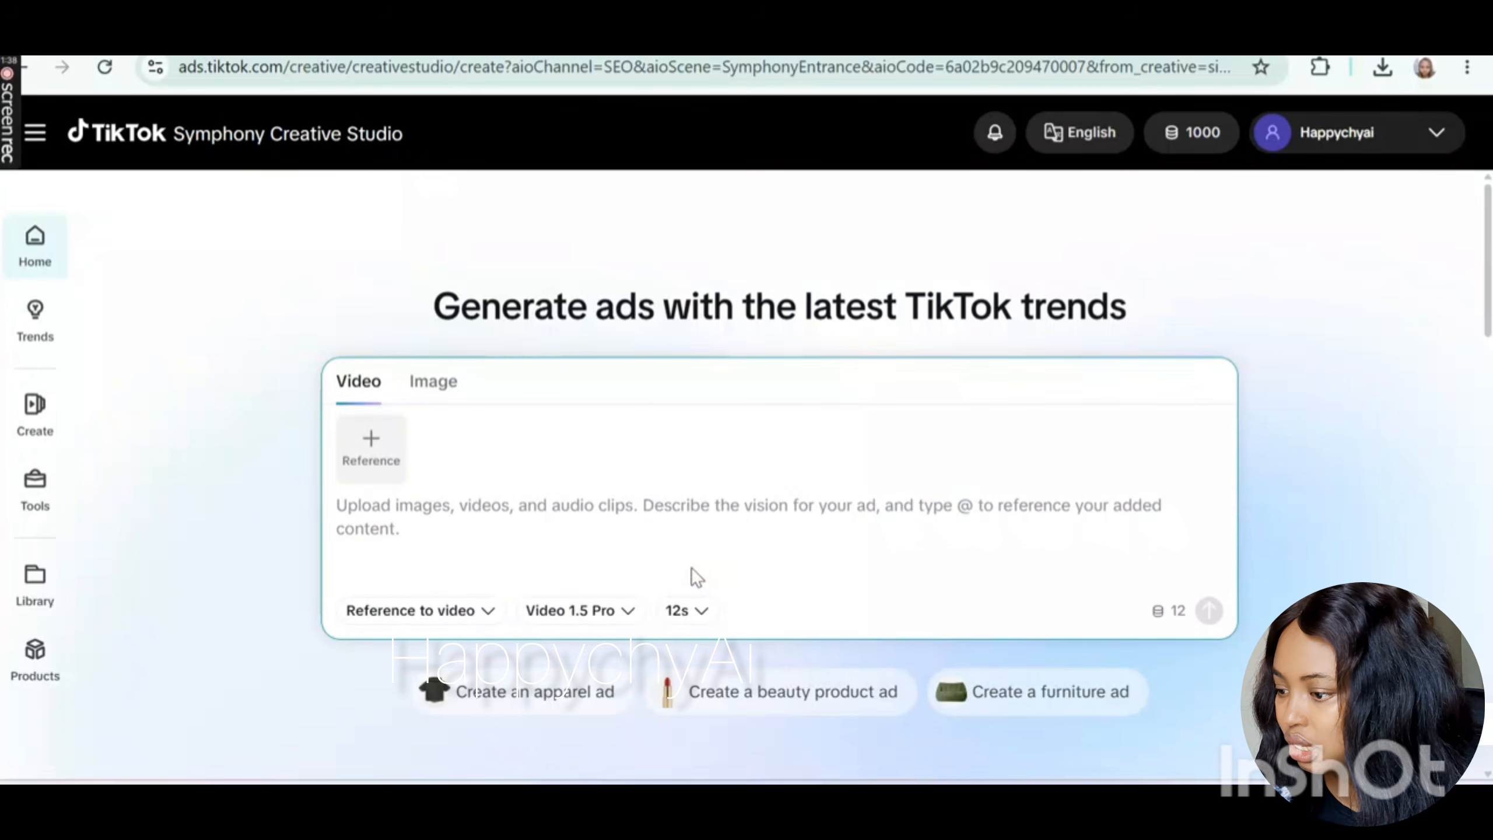
{"action": "left_click", "coordinate": [693, 615]}
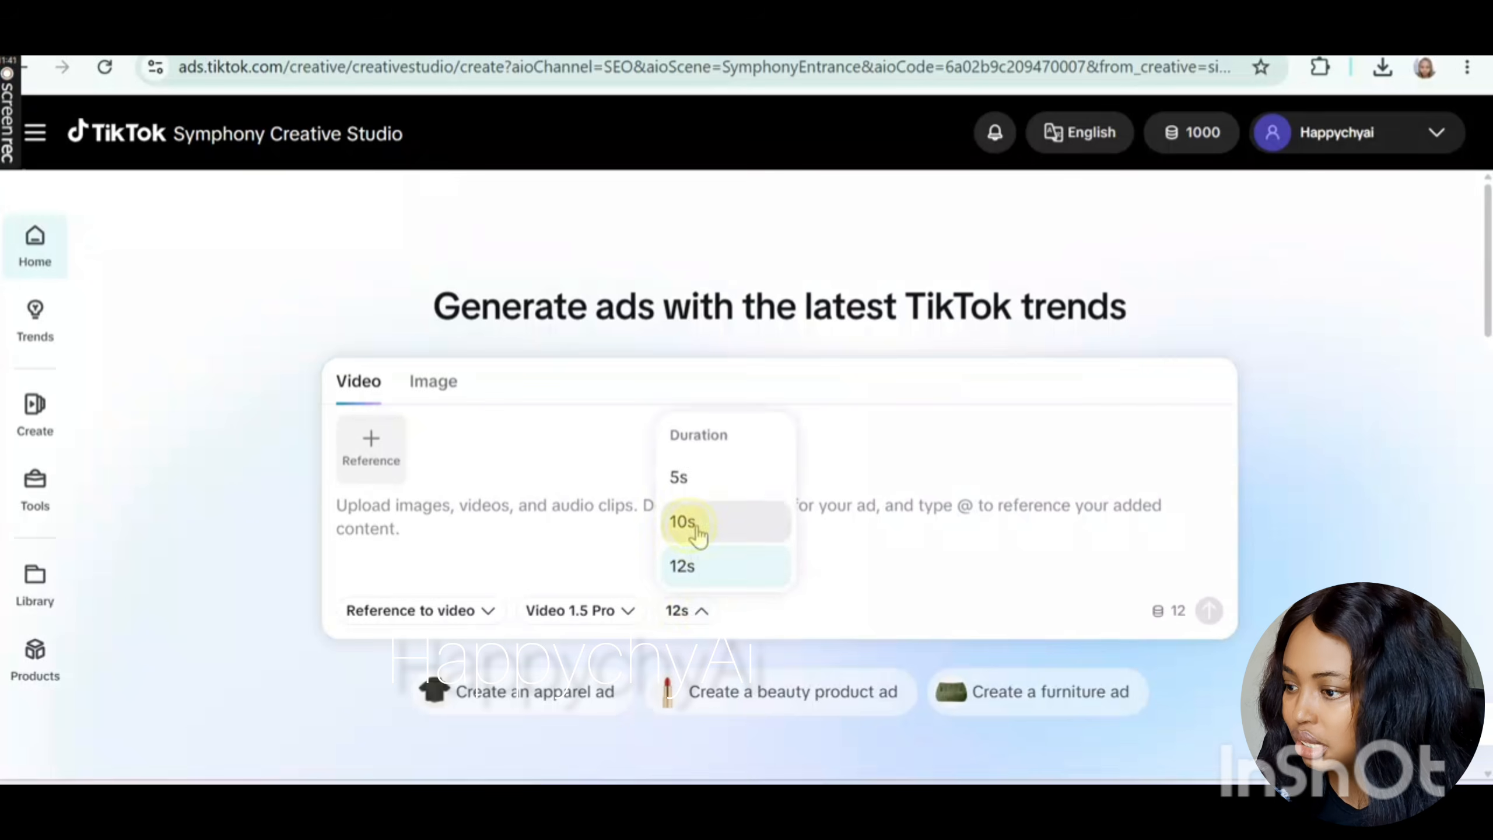
{"action": "left_click", "coordinate": [695, 523]}
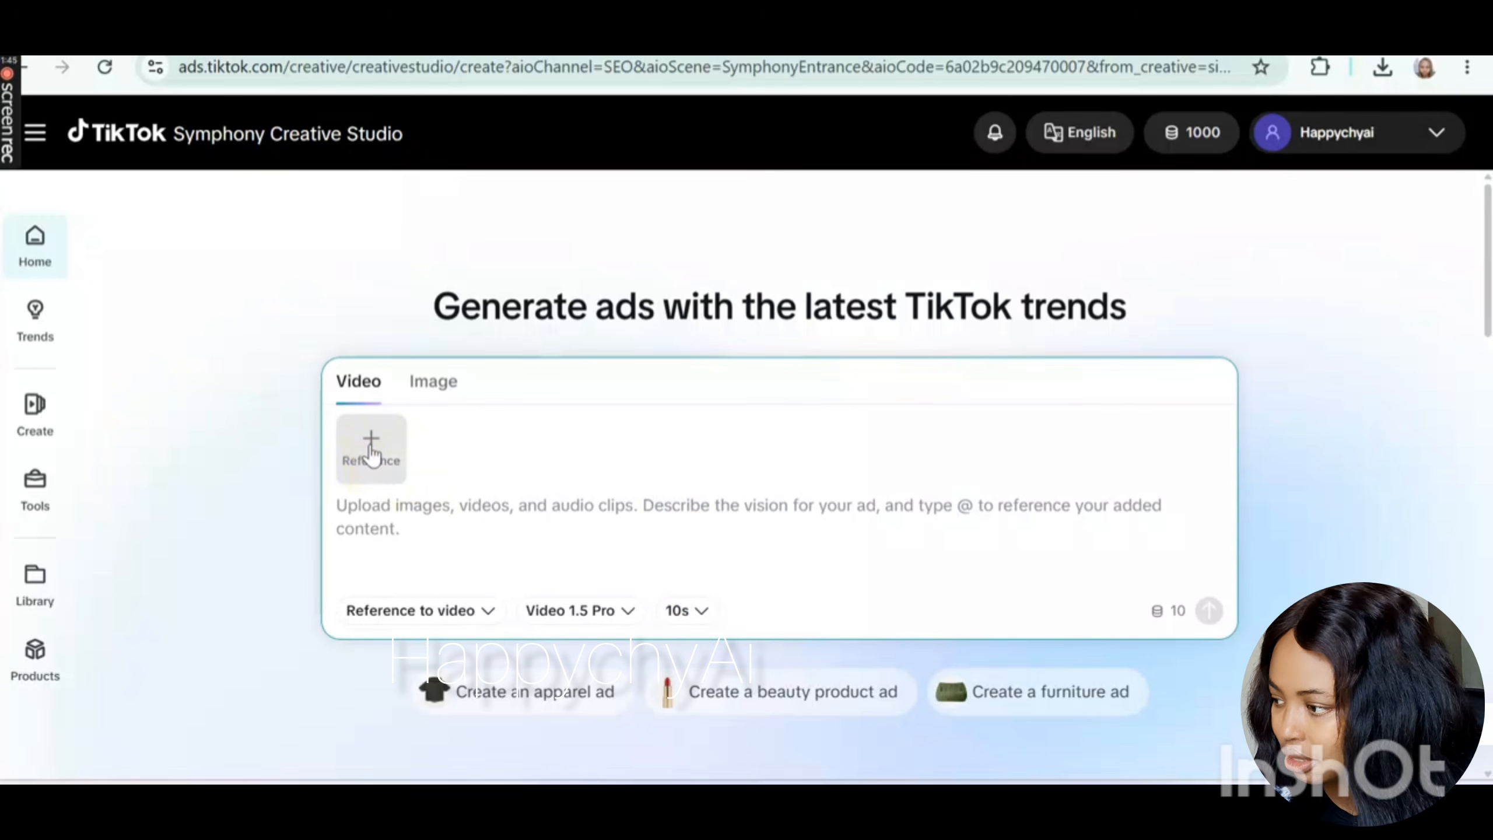
- Examine the model choices for image generation and return to video generation
{"action": "left_click", "coordinate": [438, 390]}
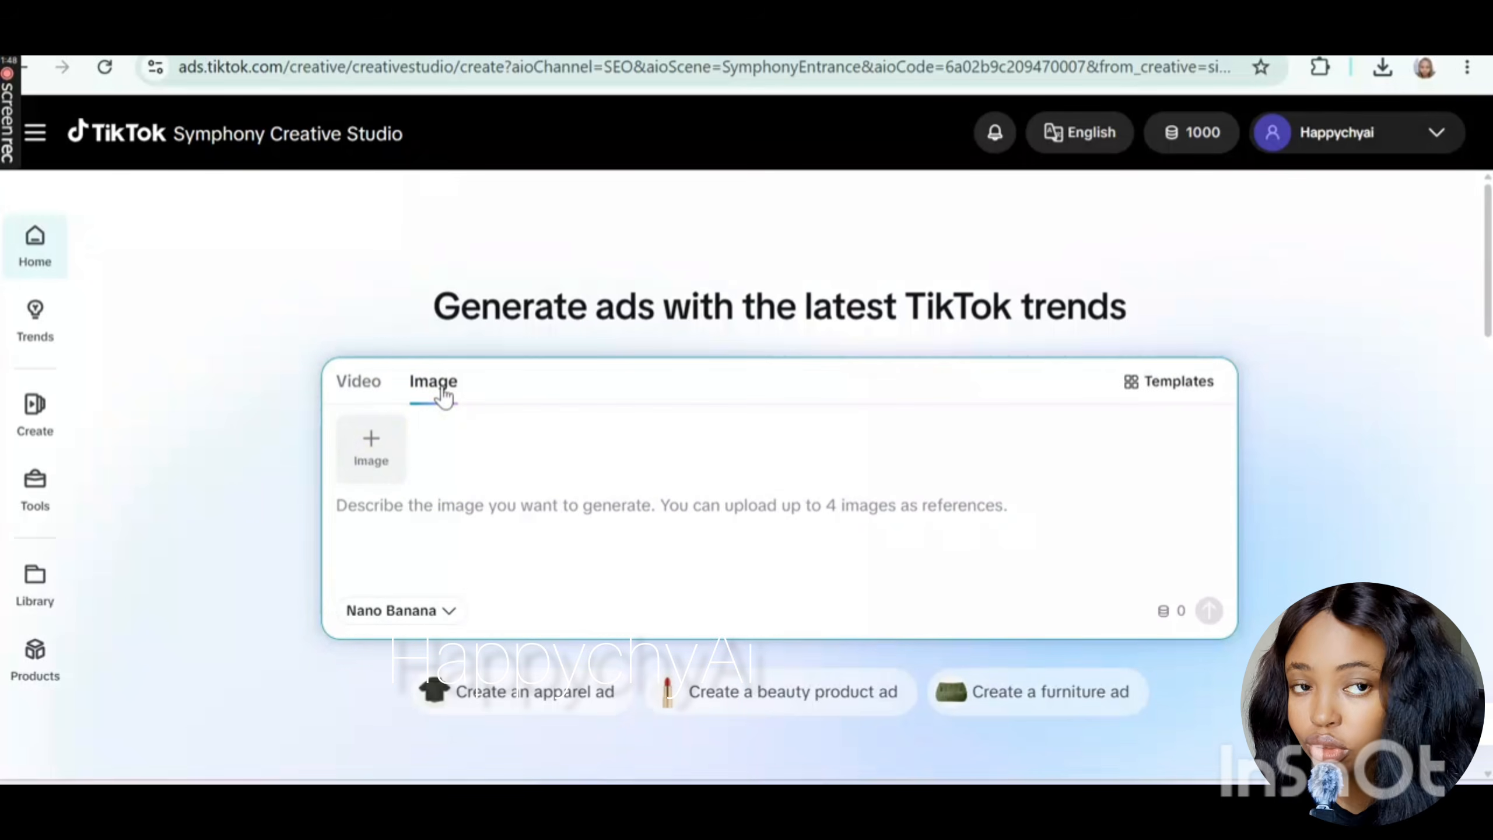
{"action": "left_click", "coordinate": [450, 612]}
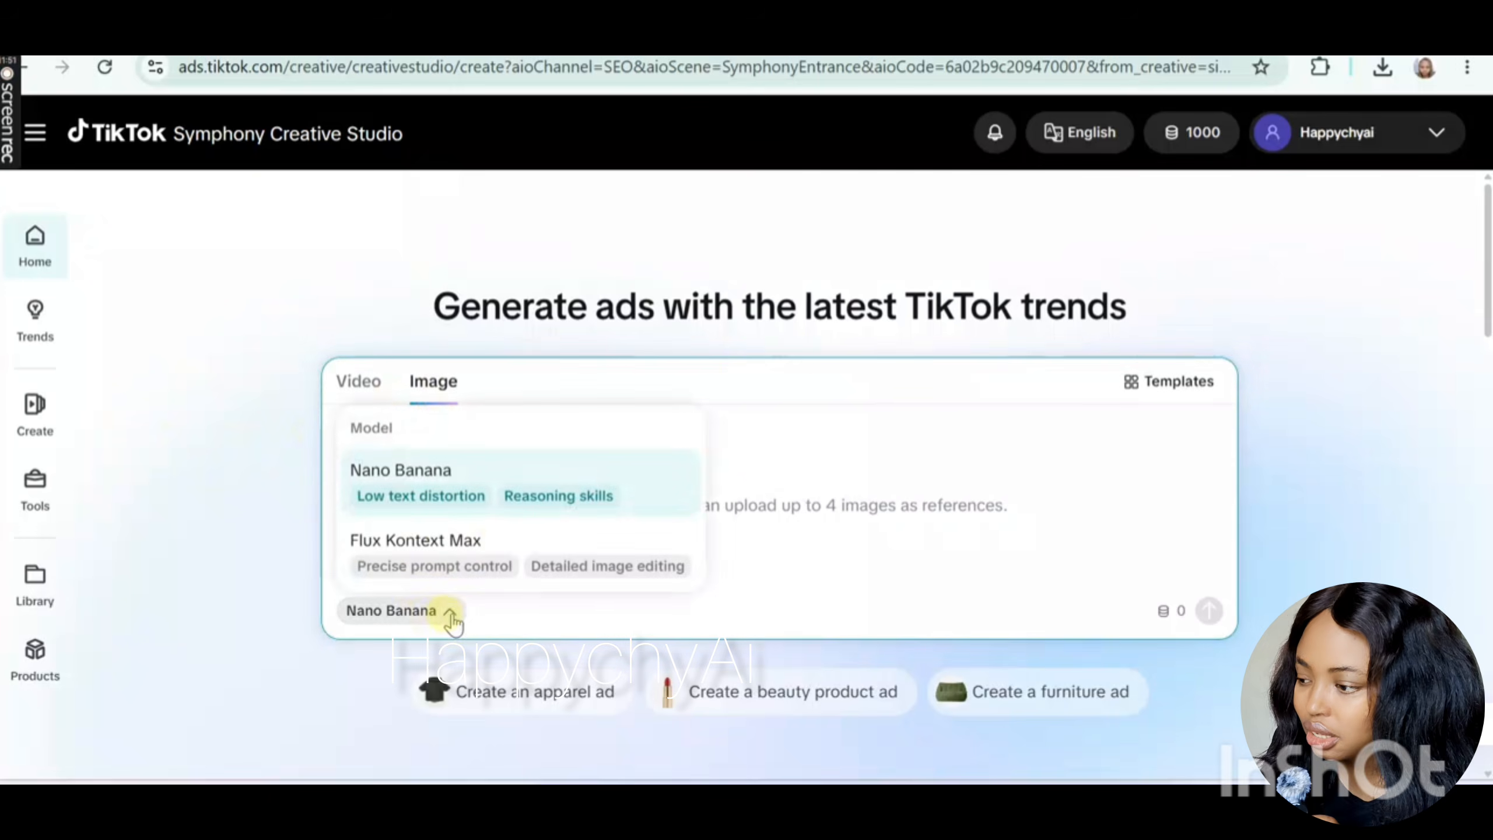
{"action": "left_click", "coordinate": [366, 390]}
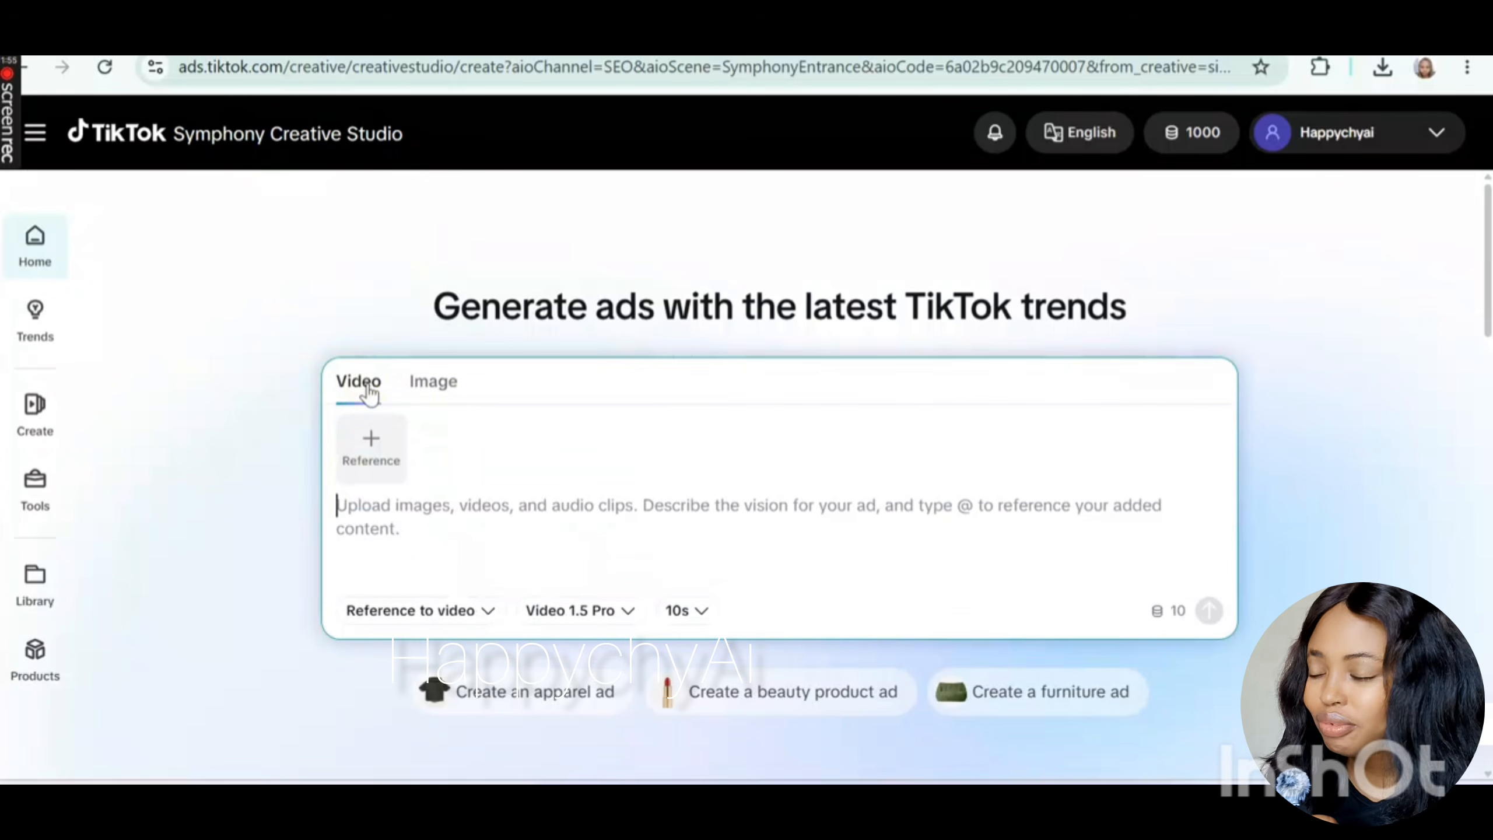
{"action": "left_click", "coordinate": [370, 437]}
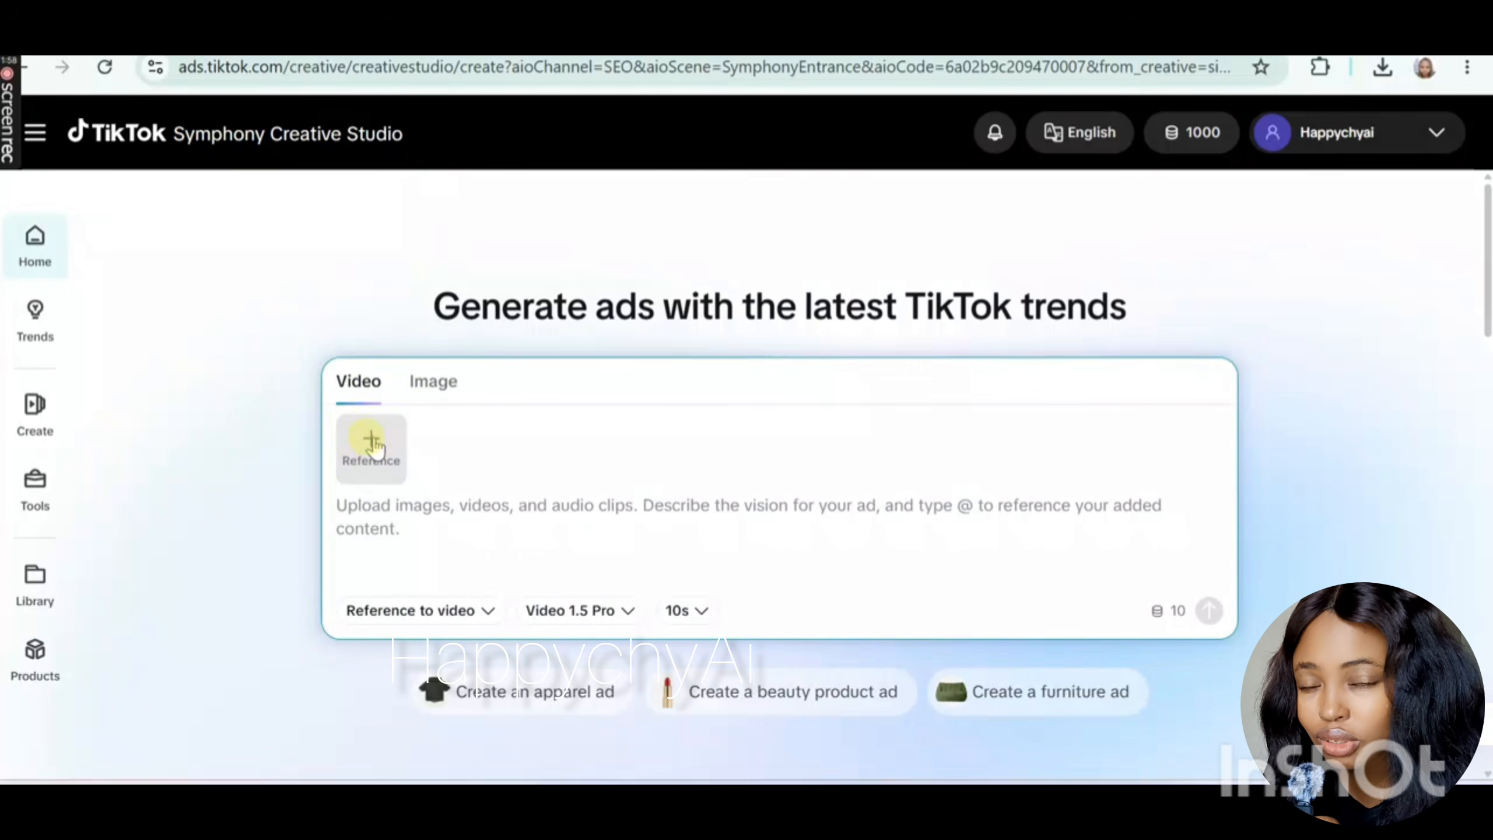
{"action": "left_click", "coordinate": [438, 517]}
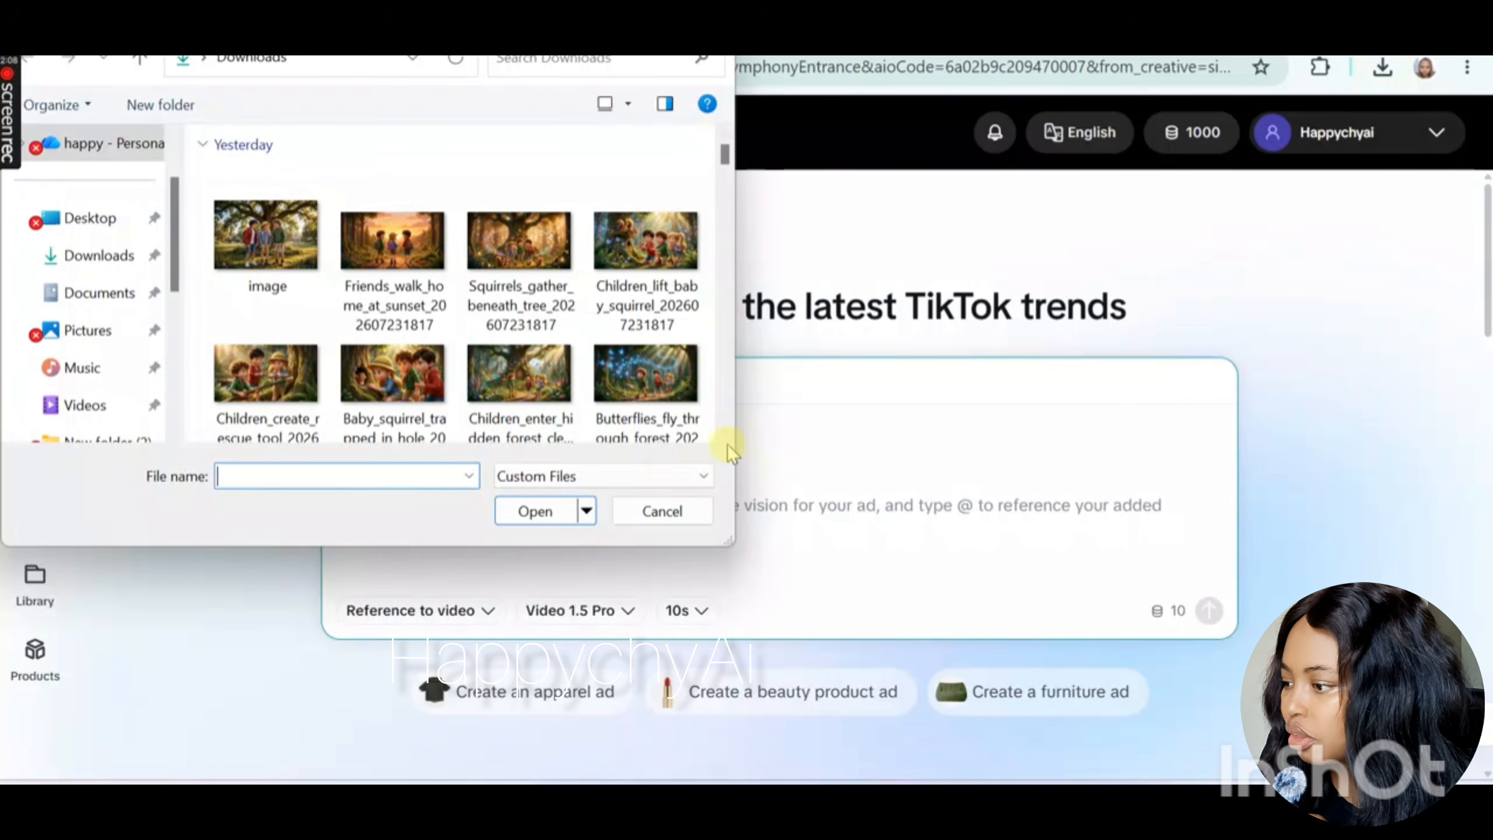
{"action": "scroll", "coordinate": [724, 433], "scroll_direction": "down", "scroll_amount": 15}
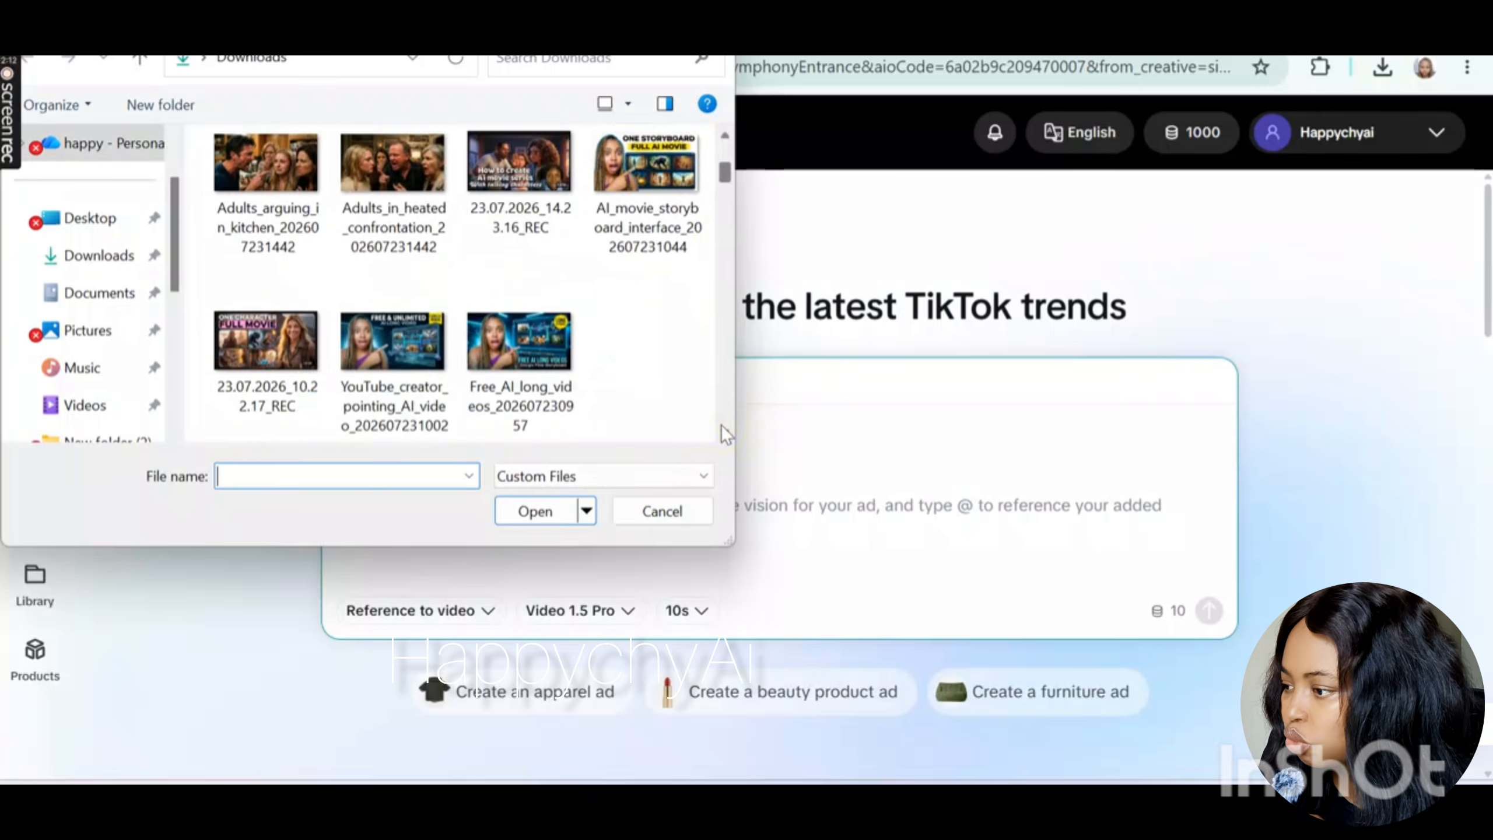
{"action": "scroll", "coordinate": [721, 424], "scroll_direction": "down", "scroll_amount": 5}
{"action": "scroll", "coordinate": [720, 424], "scroll_direction": "down", "scroll_amount": 3}
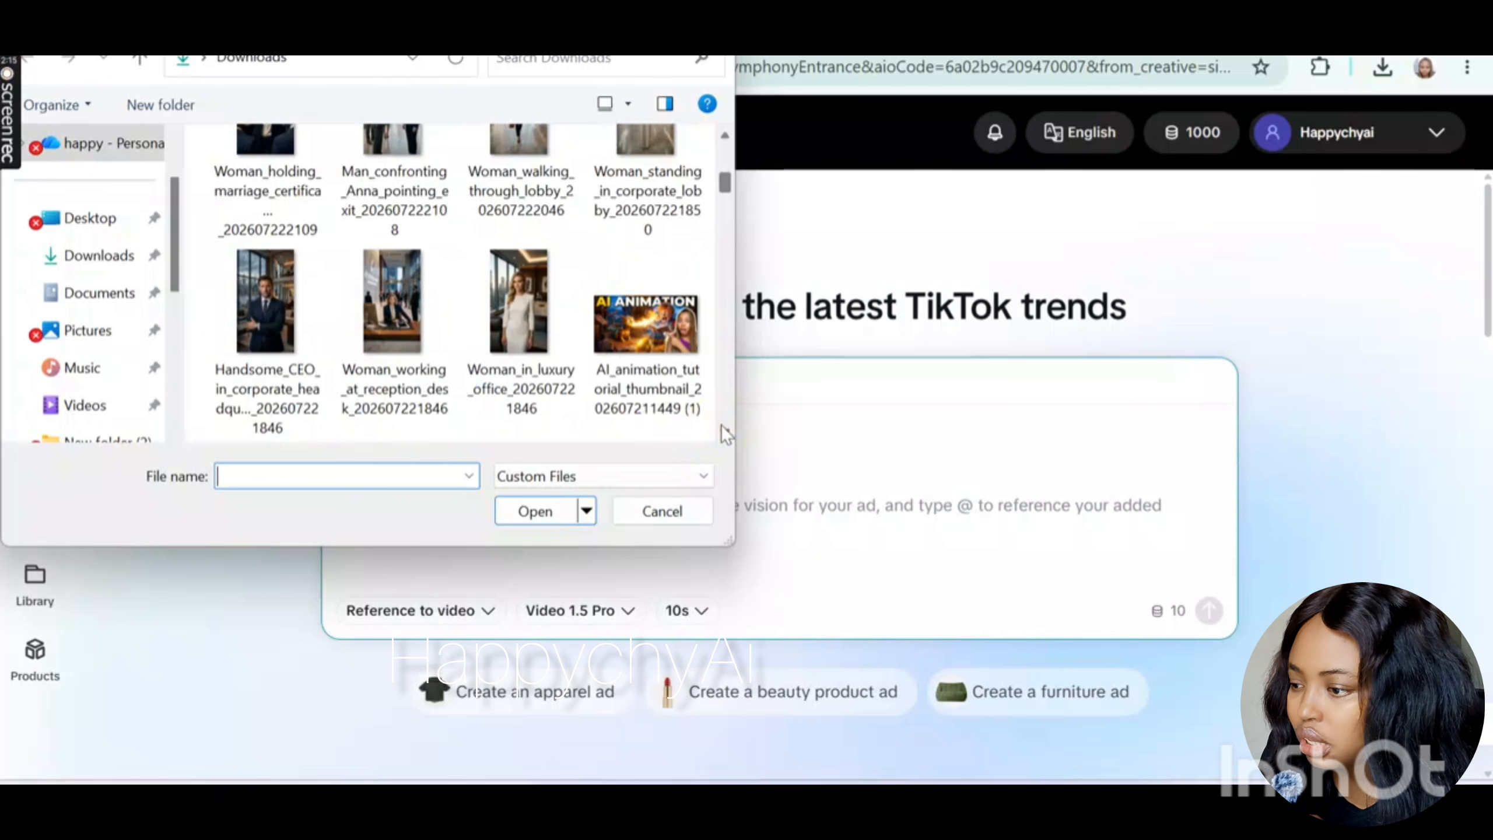
{"action": "left_click", "coordinate": [726, 137]}
{"action": "left_click", "coordinate": [726, 136]}
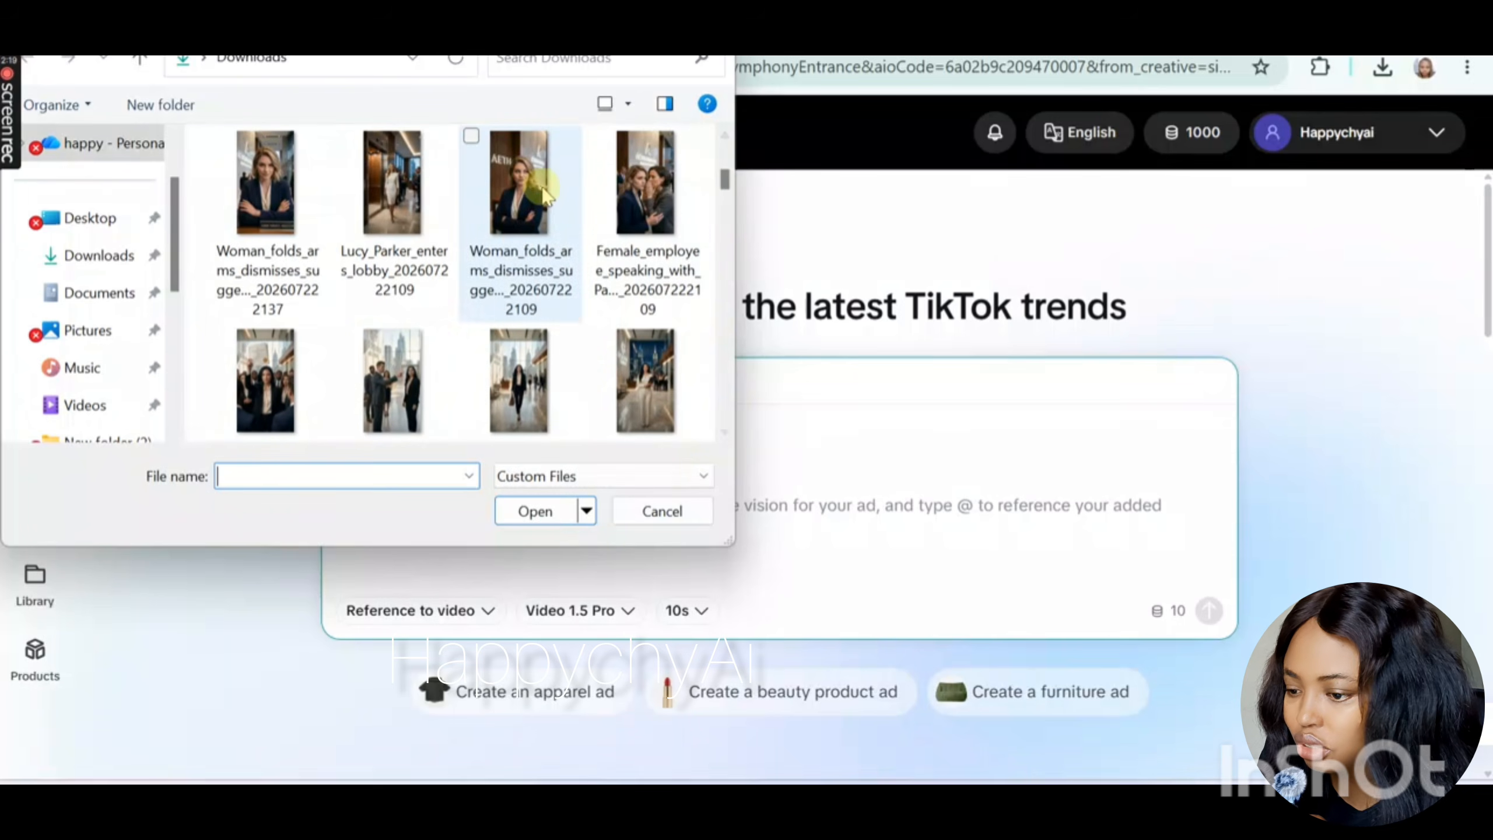
{"action": "left_click", "coordinate": [518, 182]}
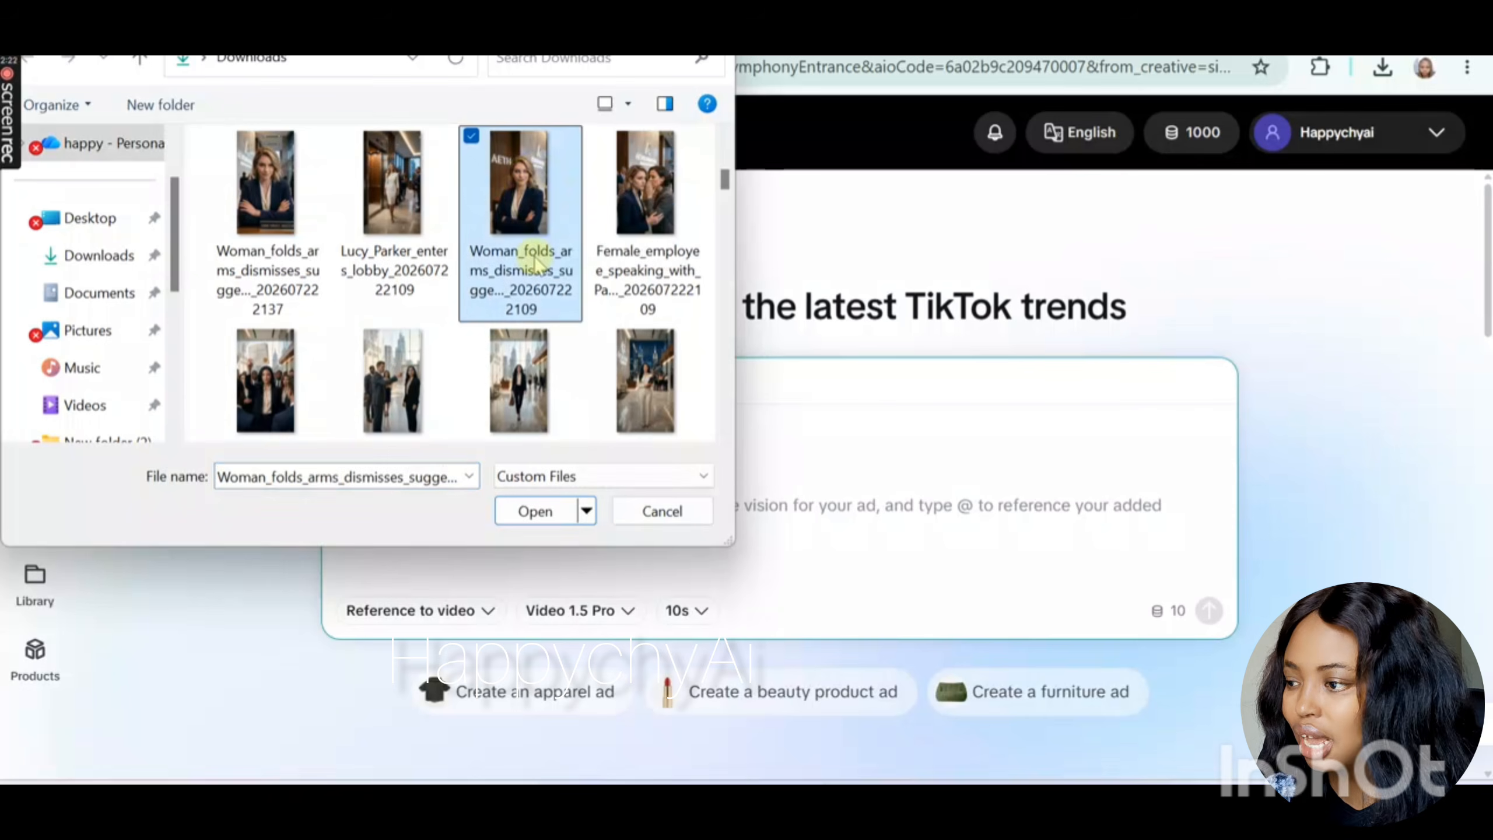
{"action": "left_click", "coordinate": [534, 511]}
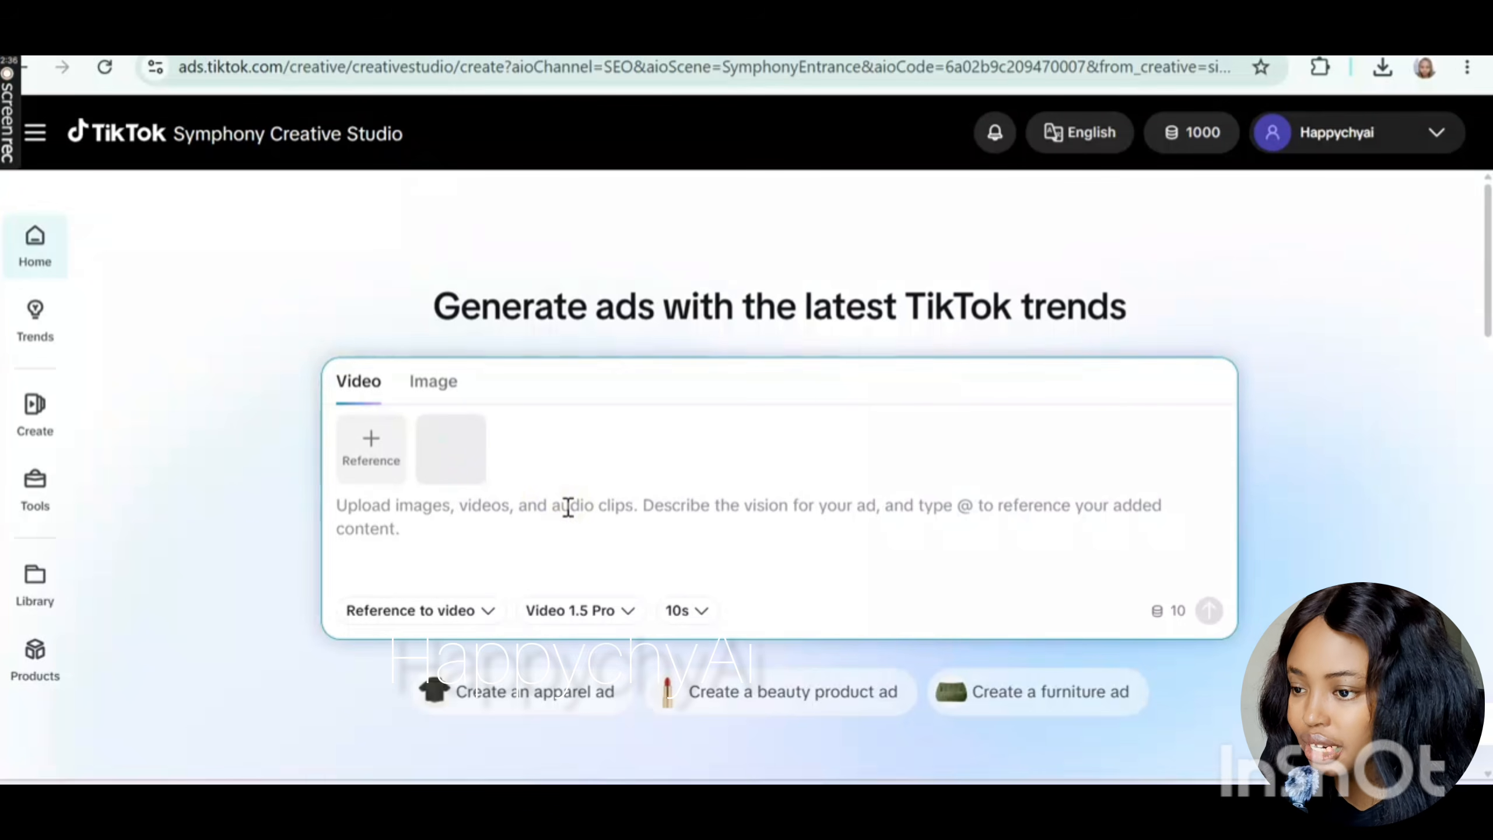
- Paste the copied corporate lobby drama prompt with its dialogue, review it and generate the 10s reference-to-video clip with Video 1.5 Pro
{"action": "right_click", "coordinate": [568, 507]}
{"action": "left_click", "coordinate": [607, 513]}
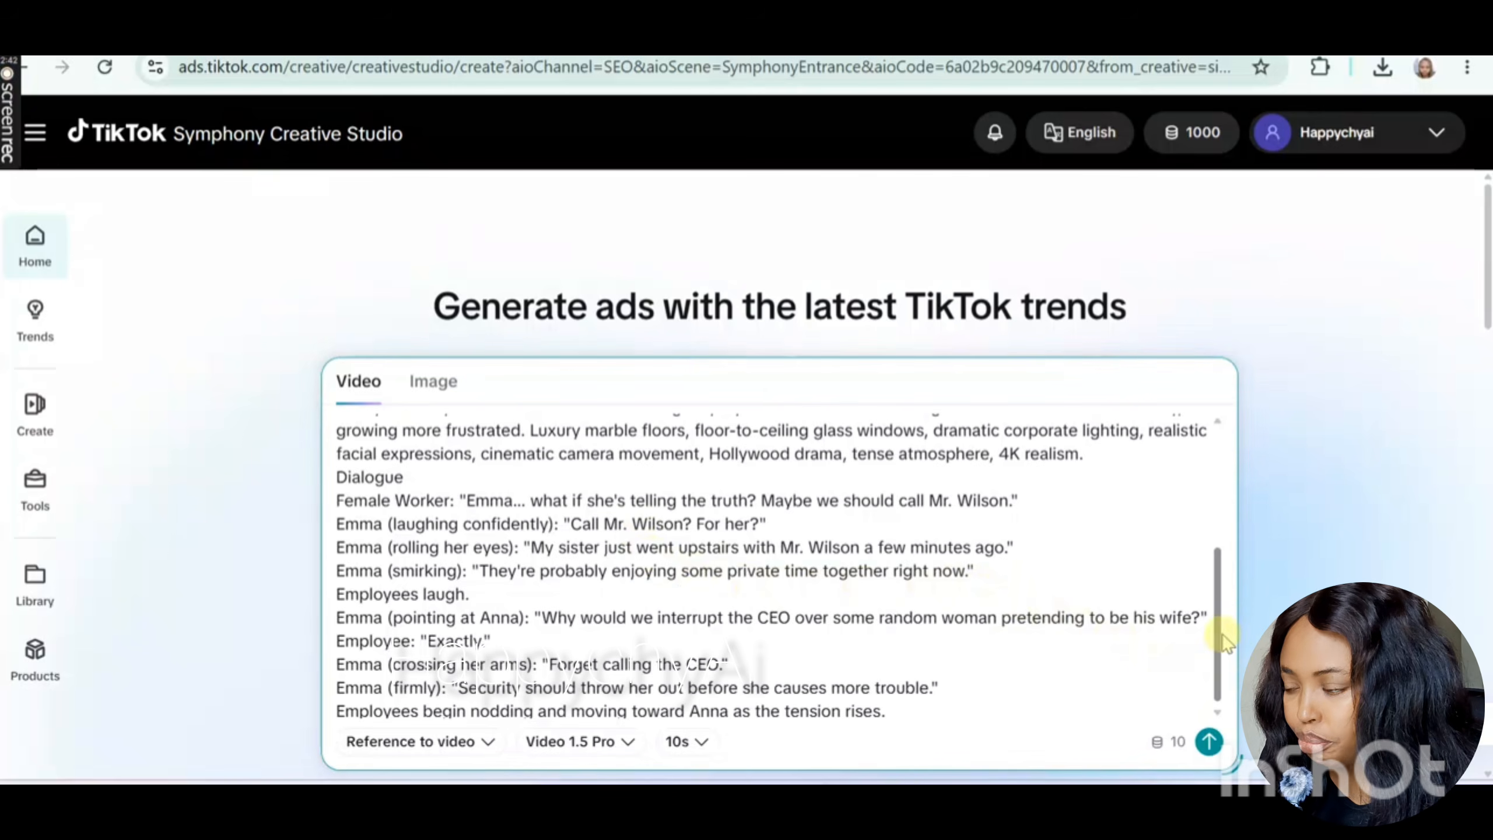
{"action": "left_click_drag", "start_coordinate": [1214, 626], "coordinate": [1221, 471]}
{"action": "scroll", "coordinate": [1221, 471], "scroll_direction": "down", "scroll_amount": 5}
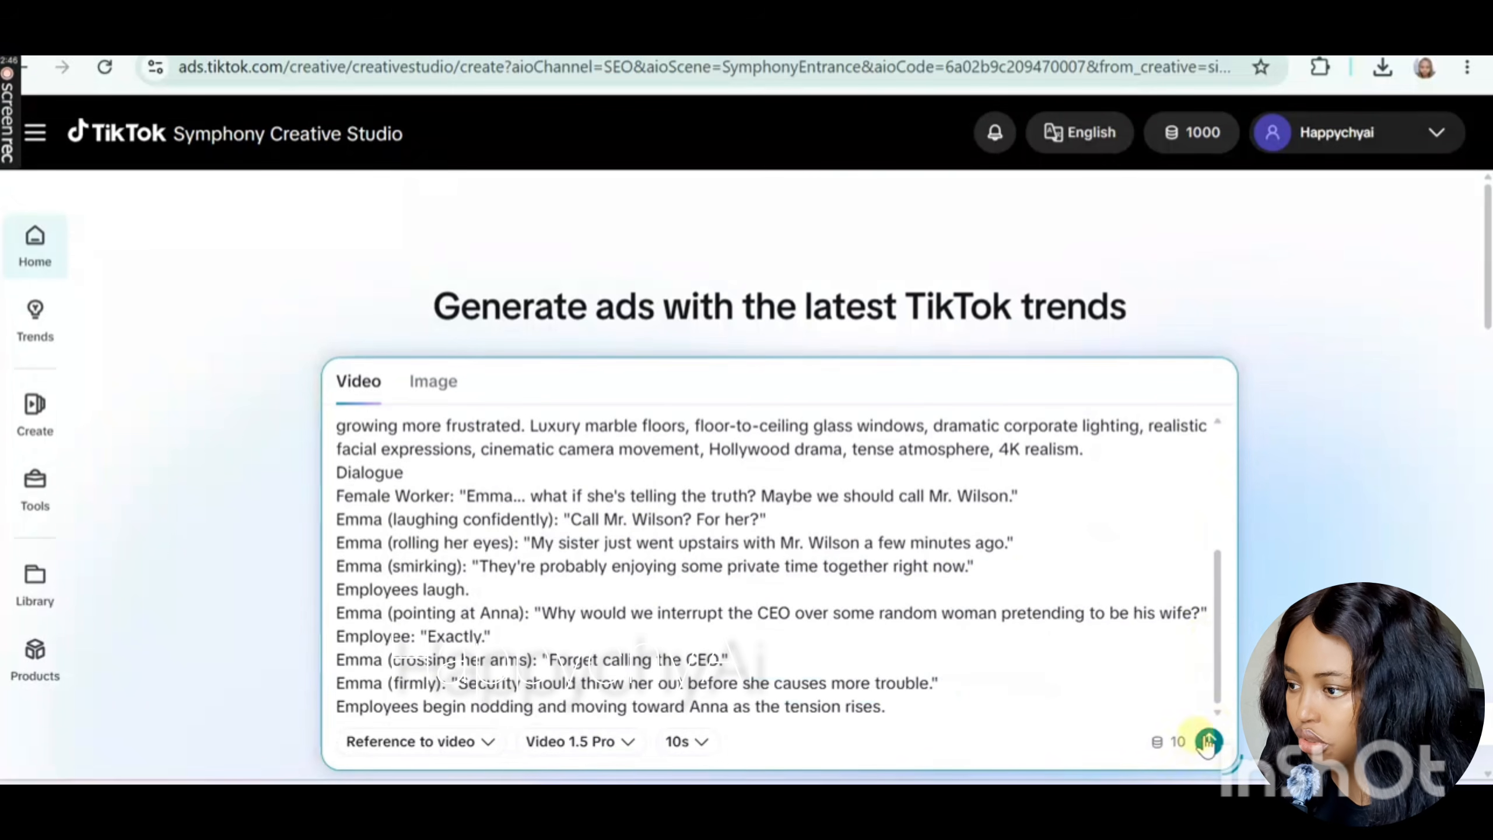
{"action": "left_click", "coordinate": [1208, 741]}
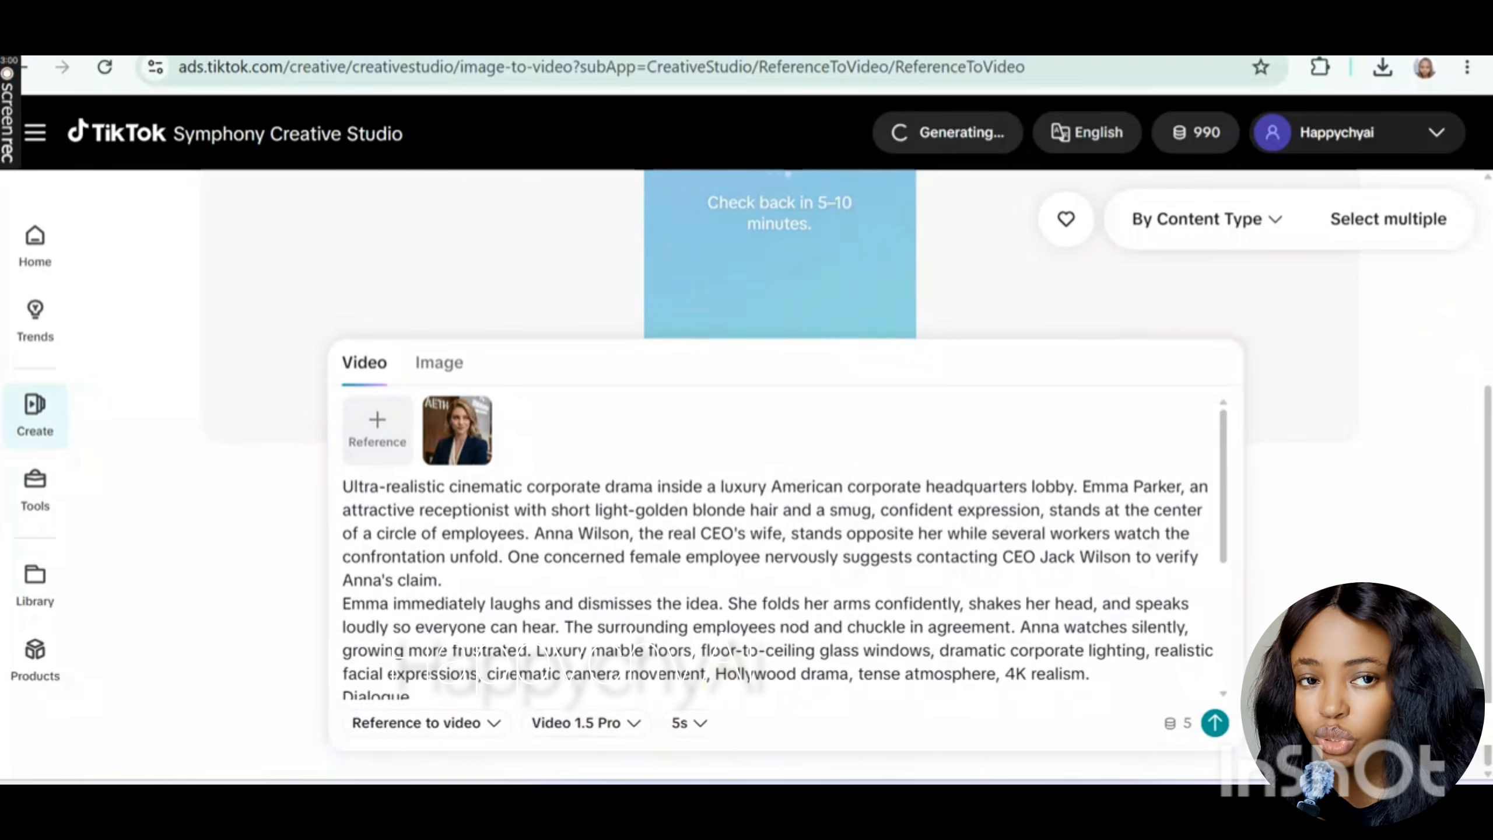
{"action": "left_click_drag", "start_coordinate": [1487, 376], "coordinate": [1479, 234]}
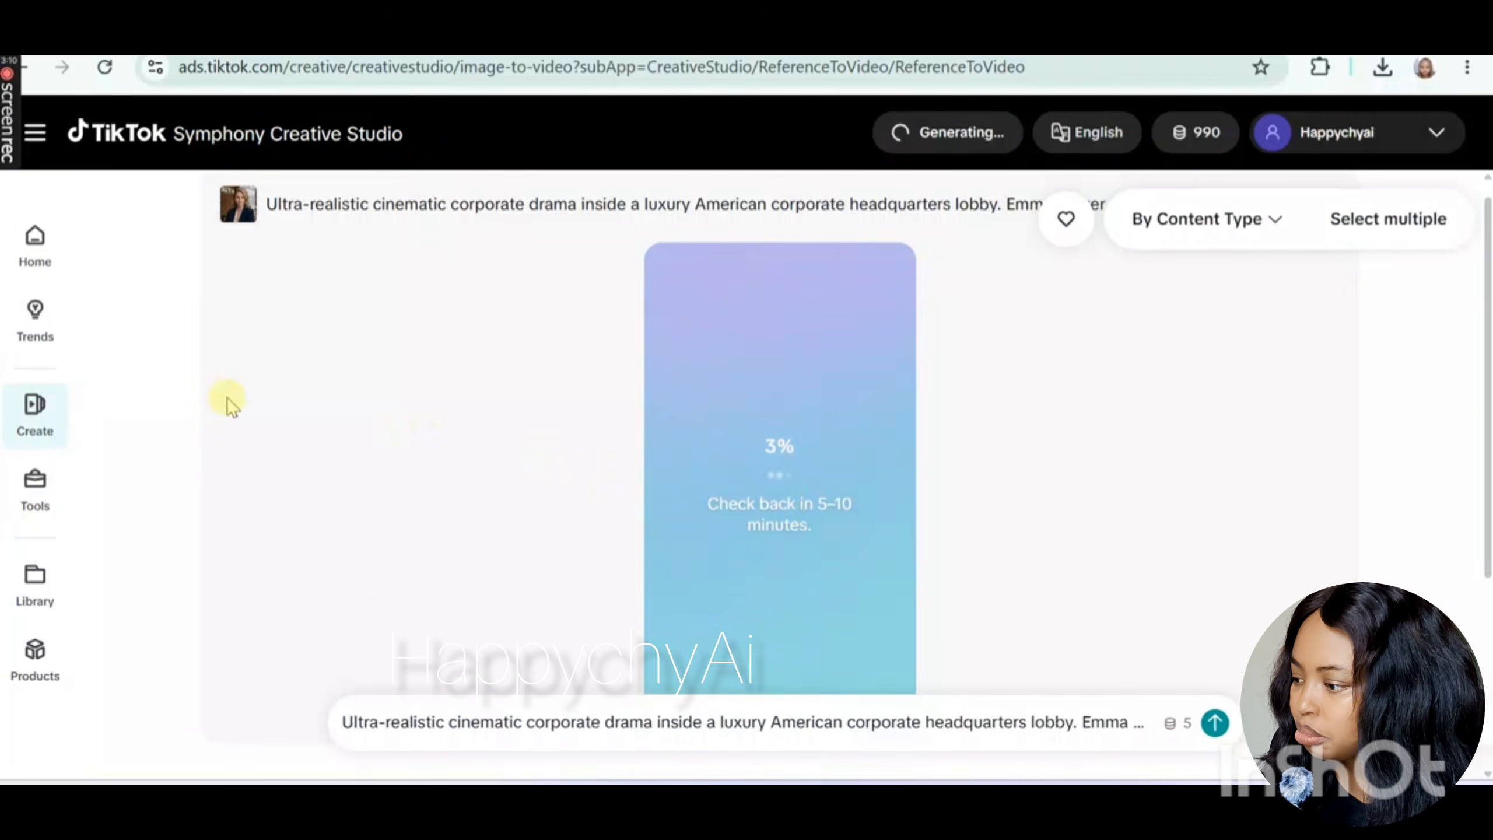
{"action": "mouse_move", "coordinate": [9, 161]}
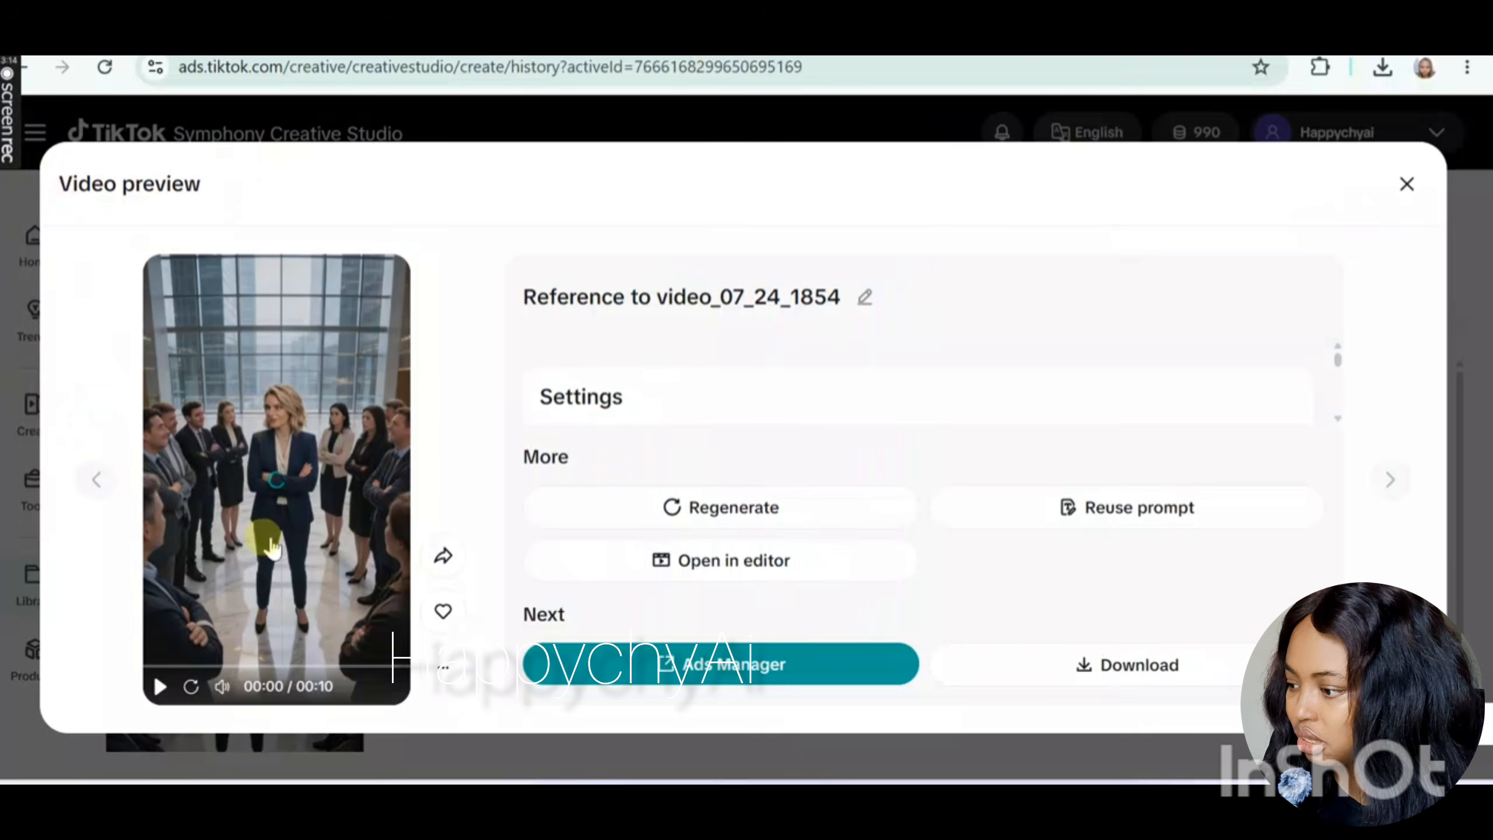
- Play the generated reference-to-video clip in its preview and download it
{"action": "left_click", "coordinate": [159, 686]}
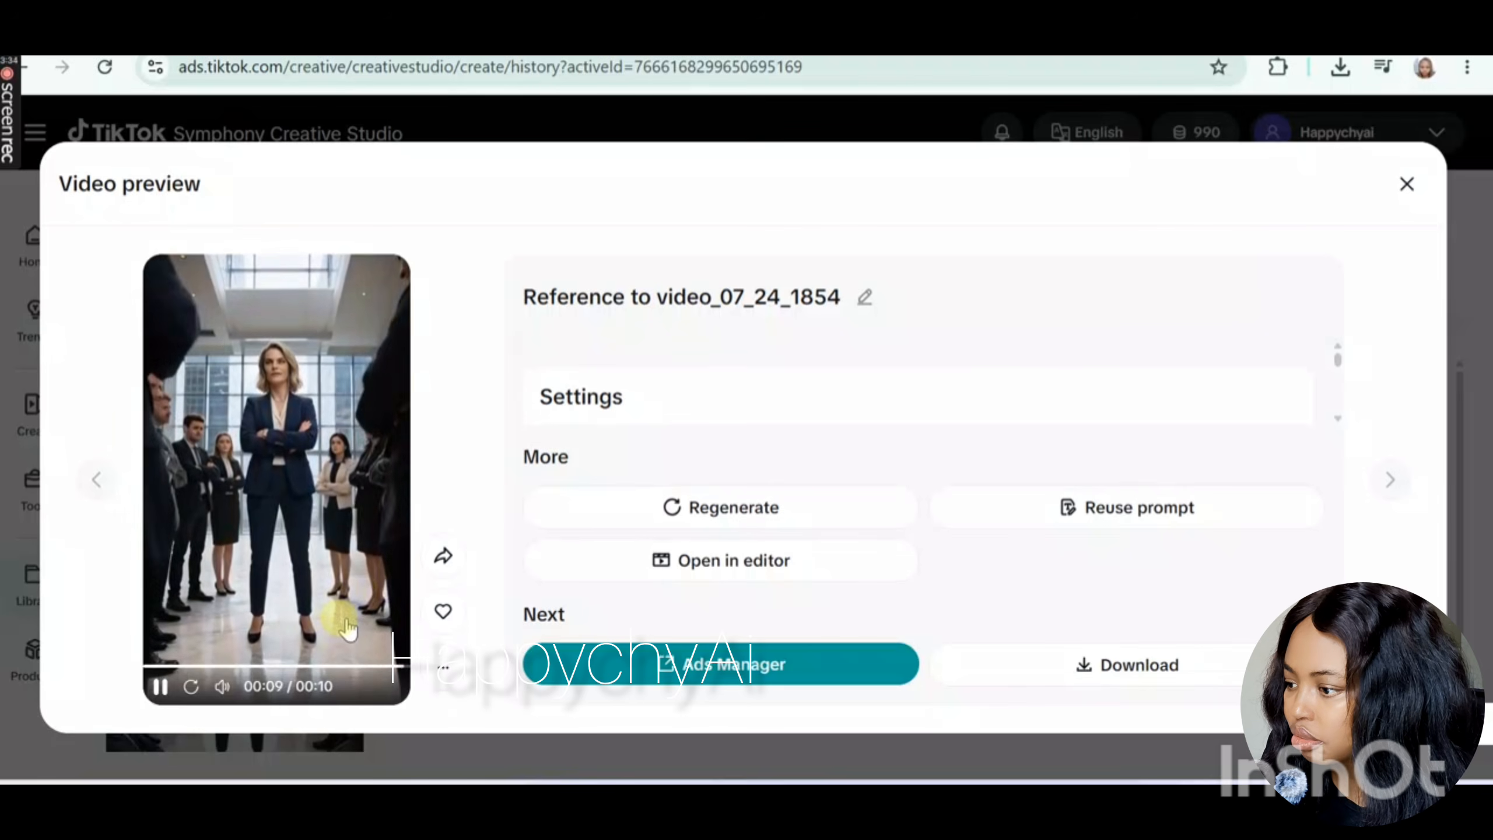
{"action": "left_click", "coordinate": [445, 673]}
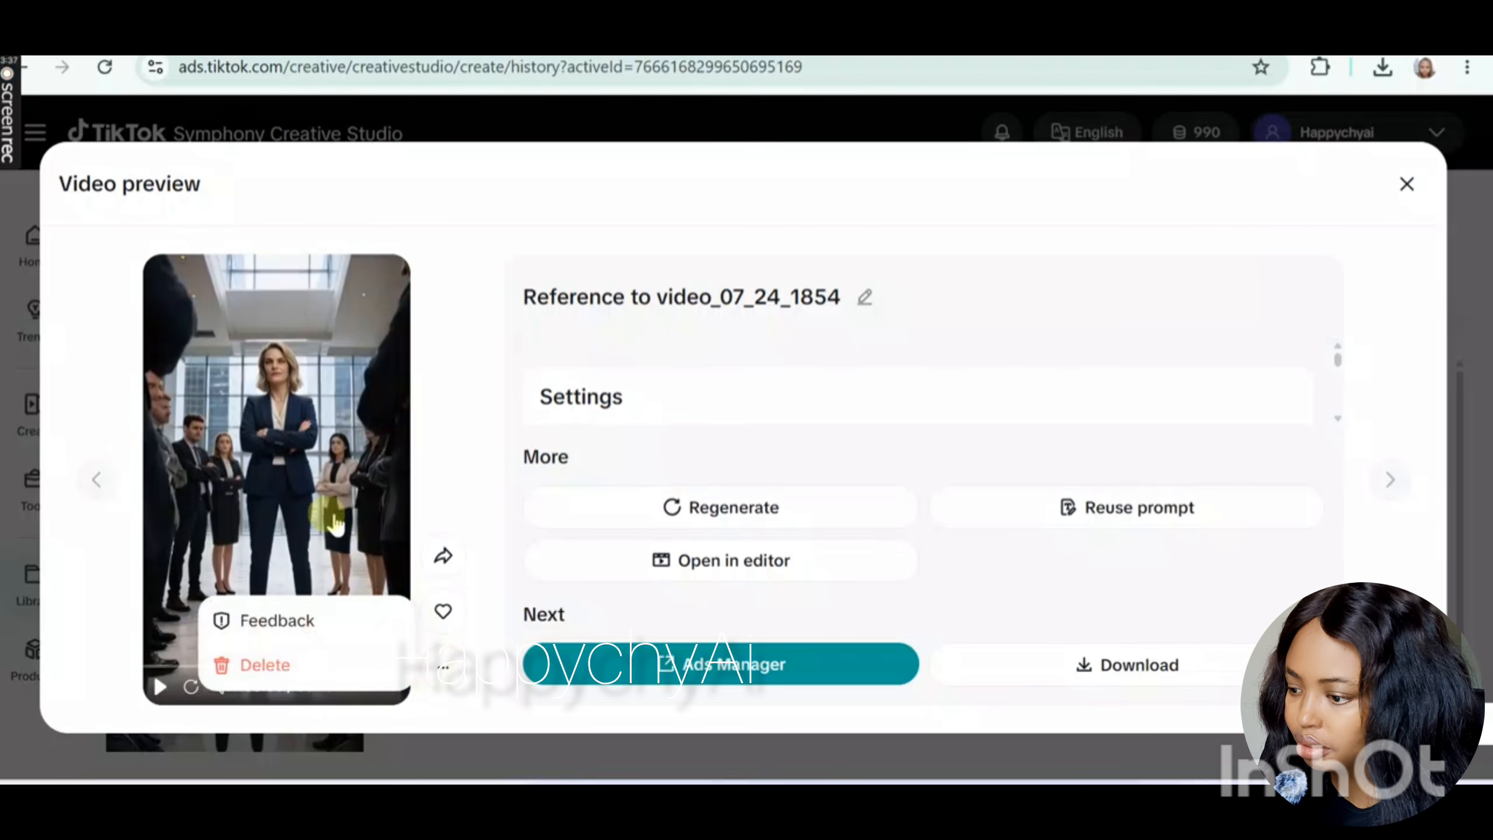
{"action": "left_click", "coordinate": [313, 466]}
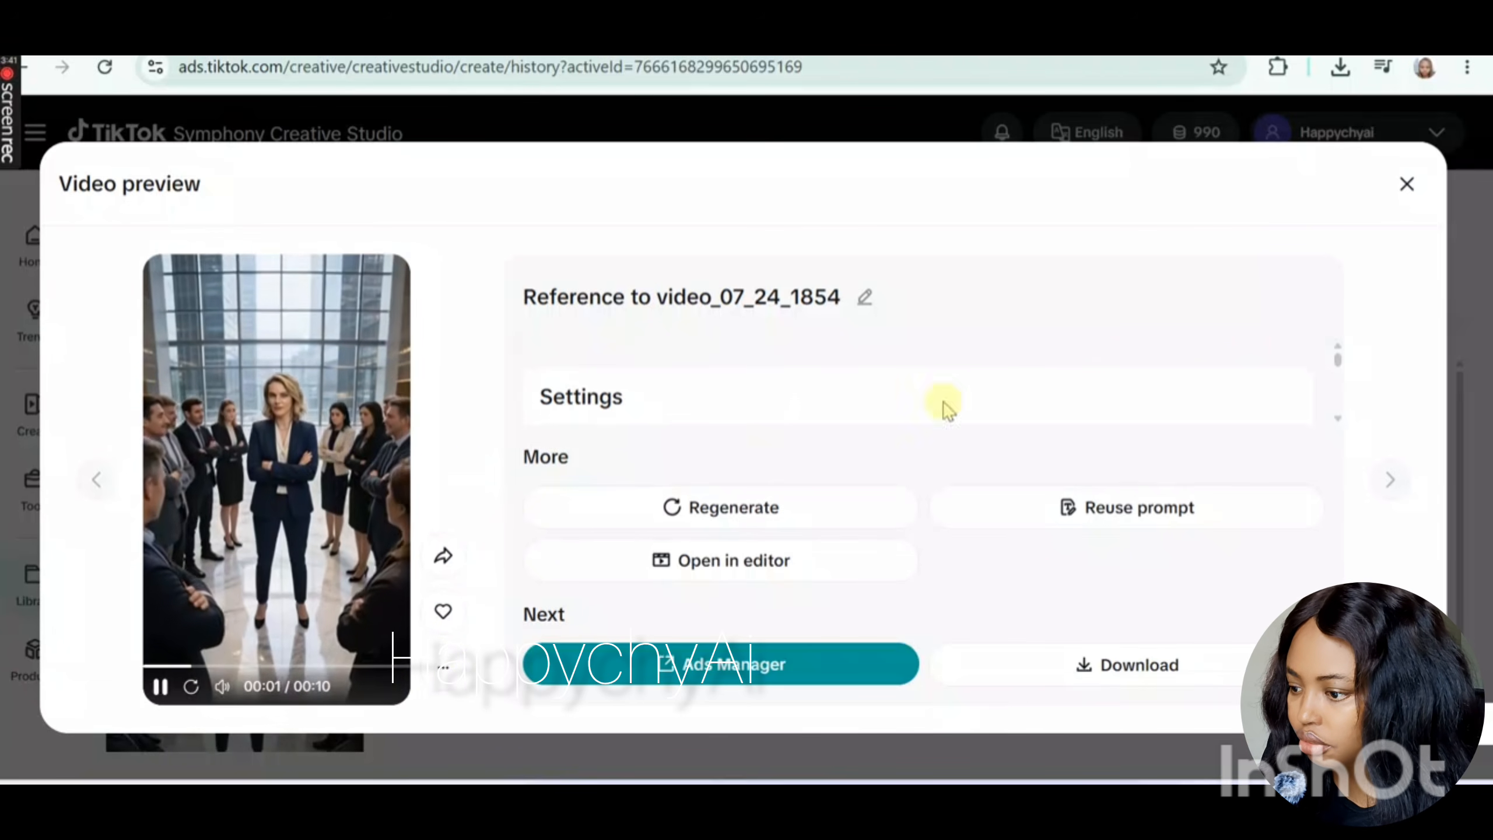
{"action": "left_click", "coordinate": [1127, 670]}
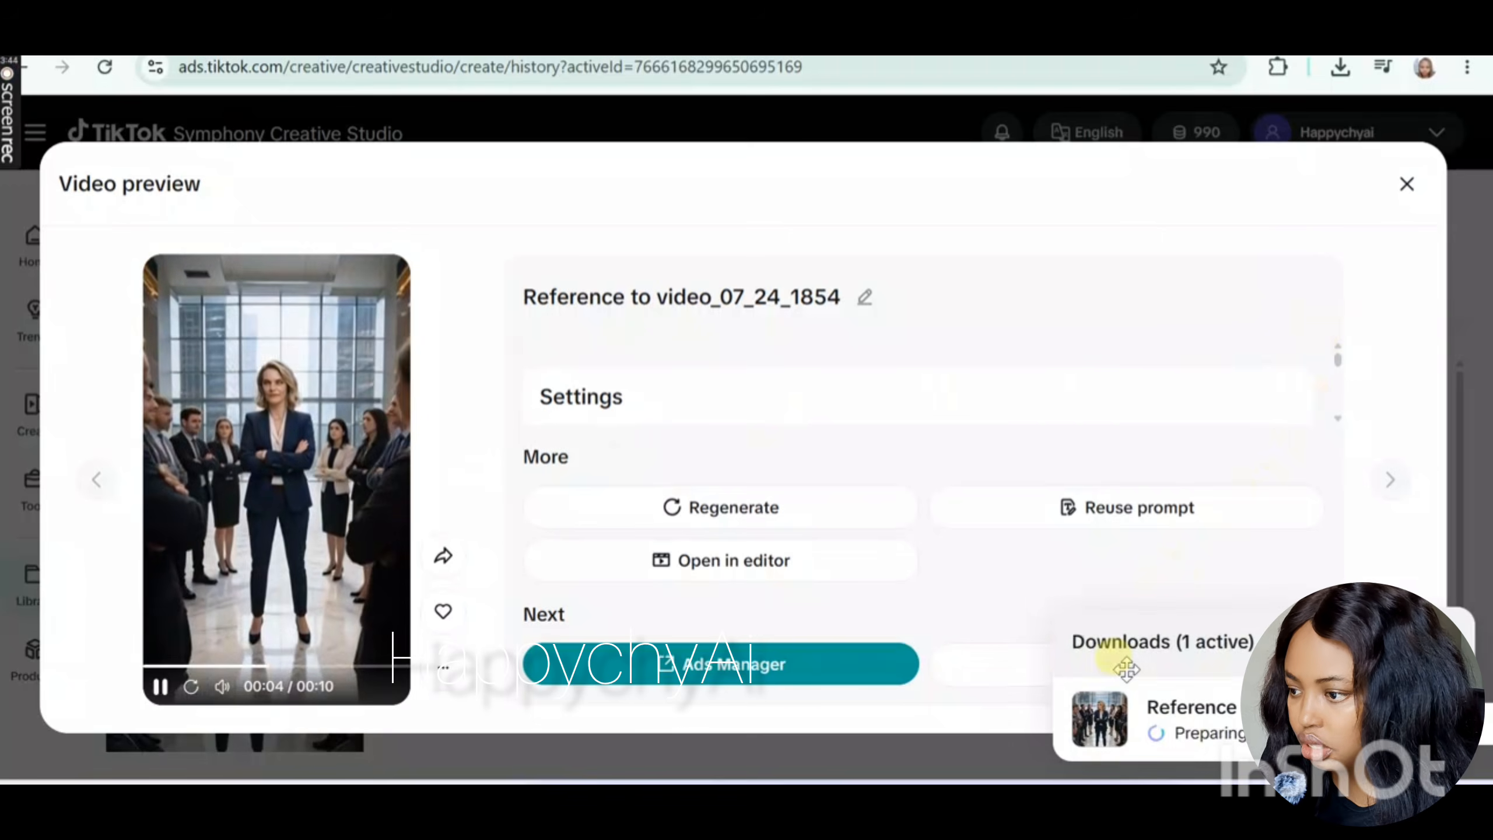
{"action": "left_click", "coordinate": [156, 688]}
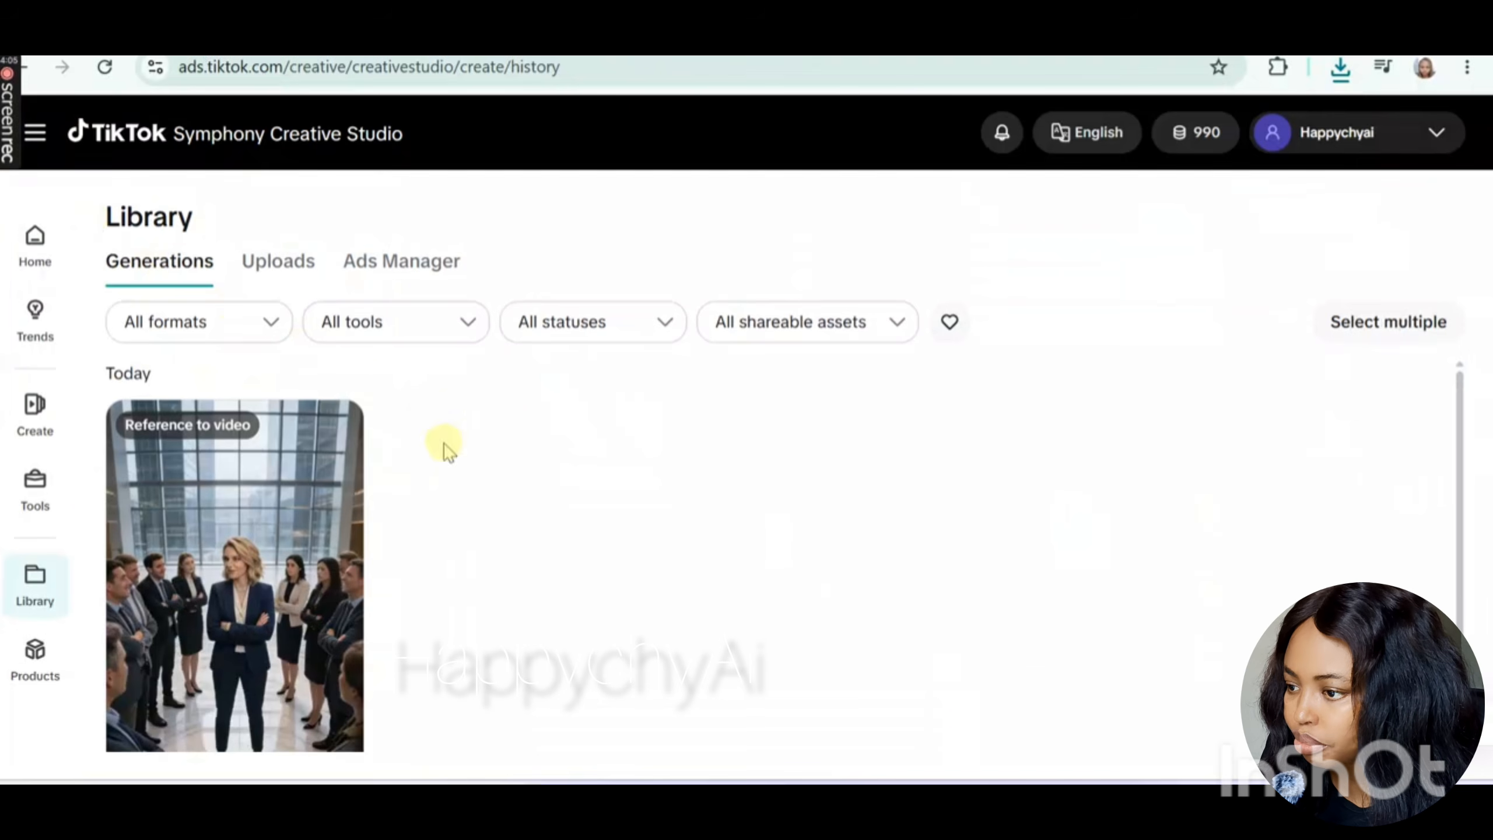
- Search Google for "vibes ai", switch to the Vibes.ai site and create a new project there
{"action": "mouse_move", "coordinate": [1192, 138]}
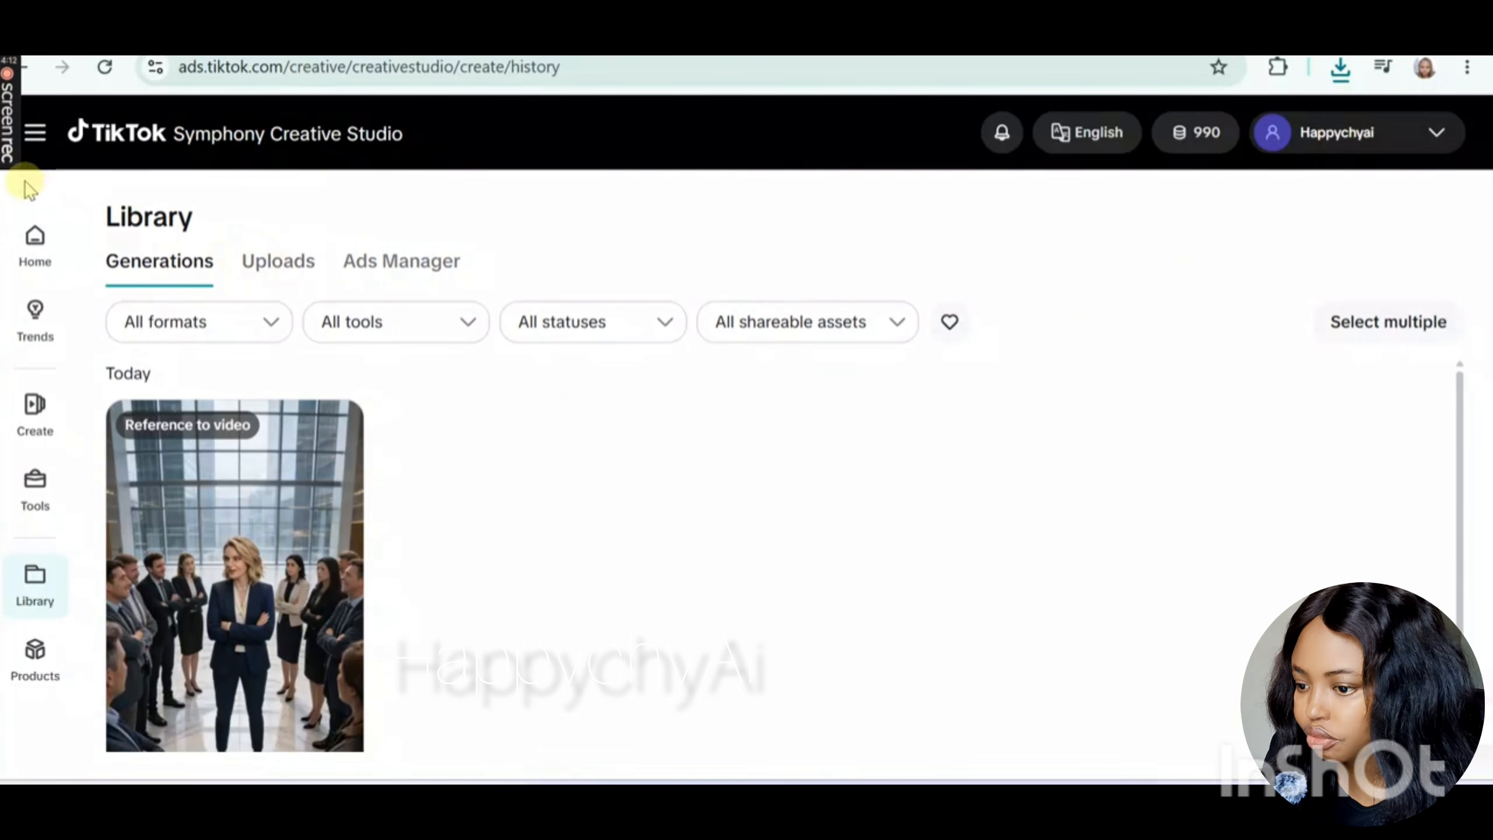
{"action": "mouse_move", "coordinate": [7, 144]}
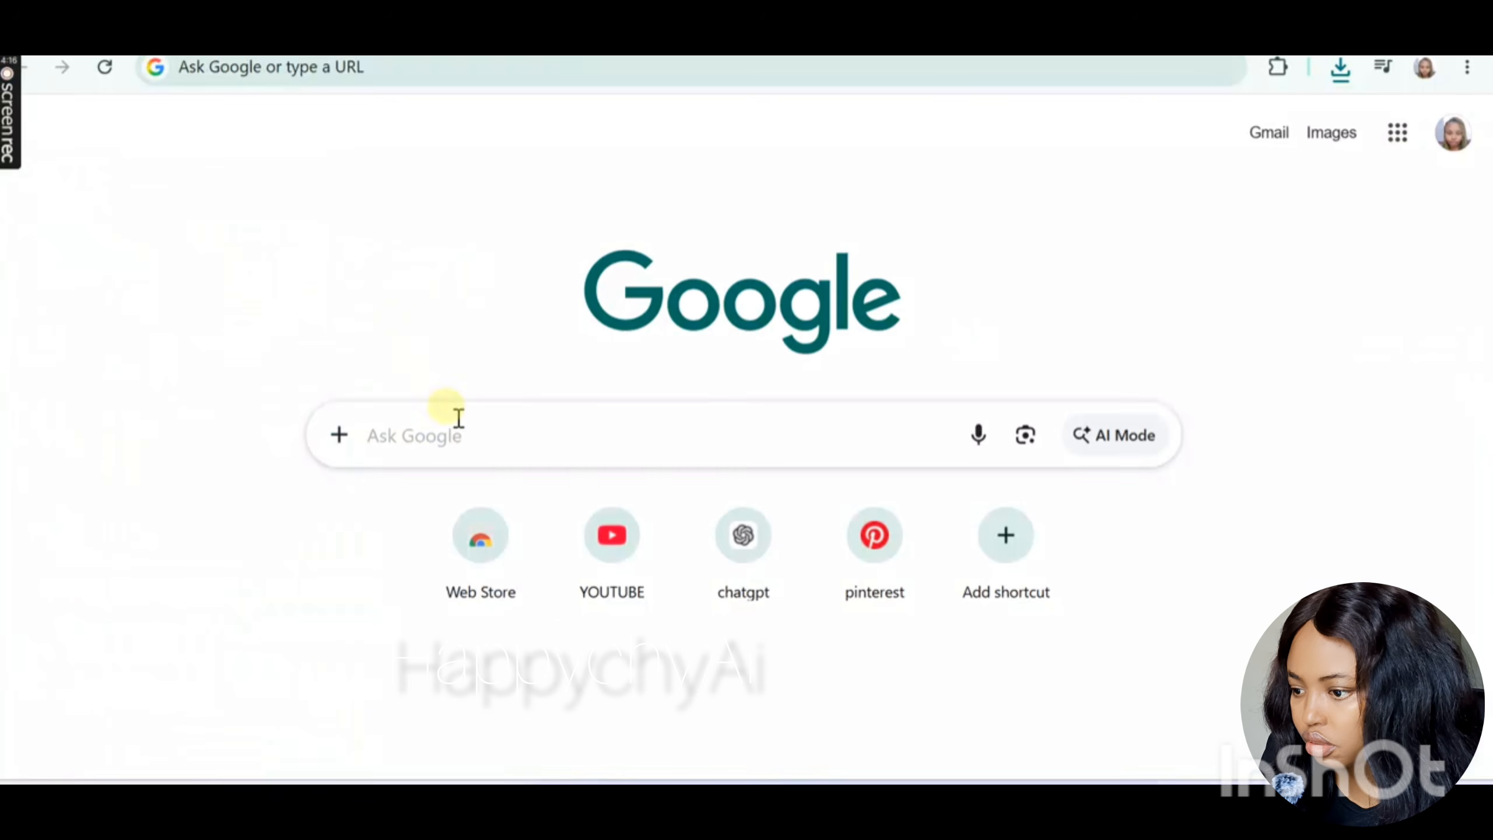
{"action": "left_click", "coordinate": [458, 417]}
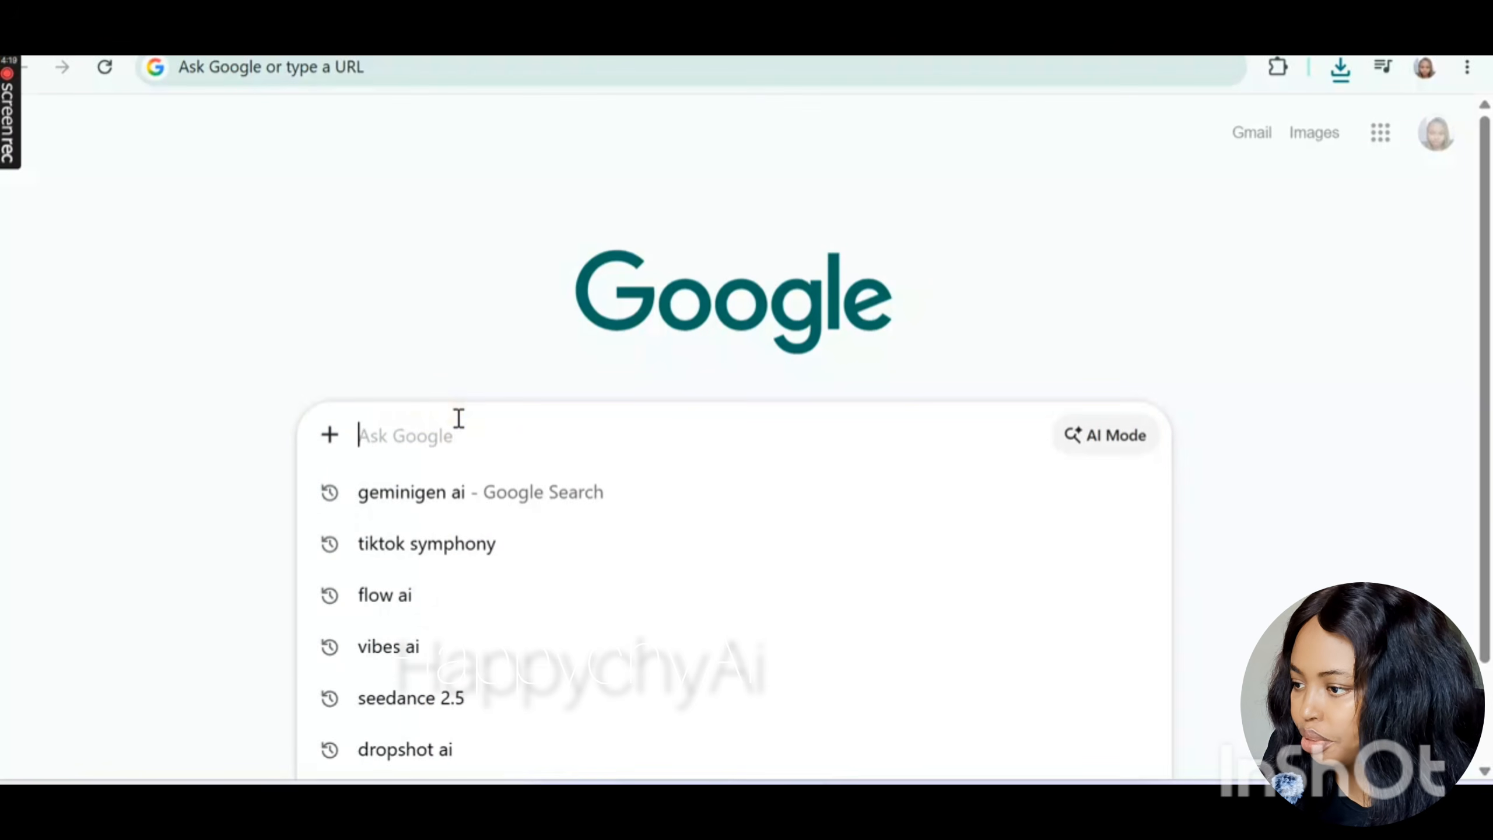
{"action": "left_click", "coordinate": [440, 662]}
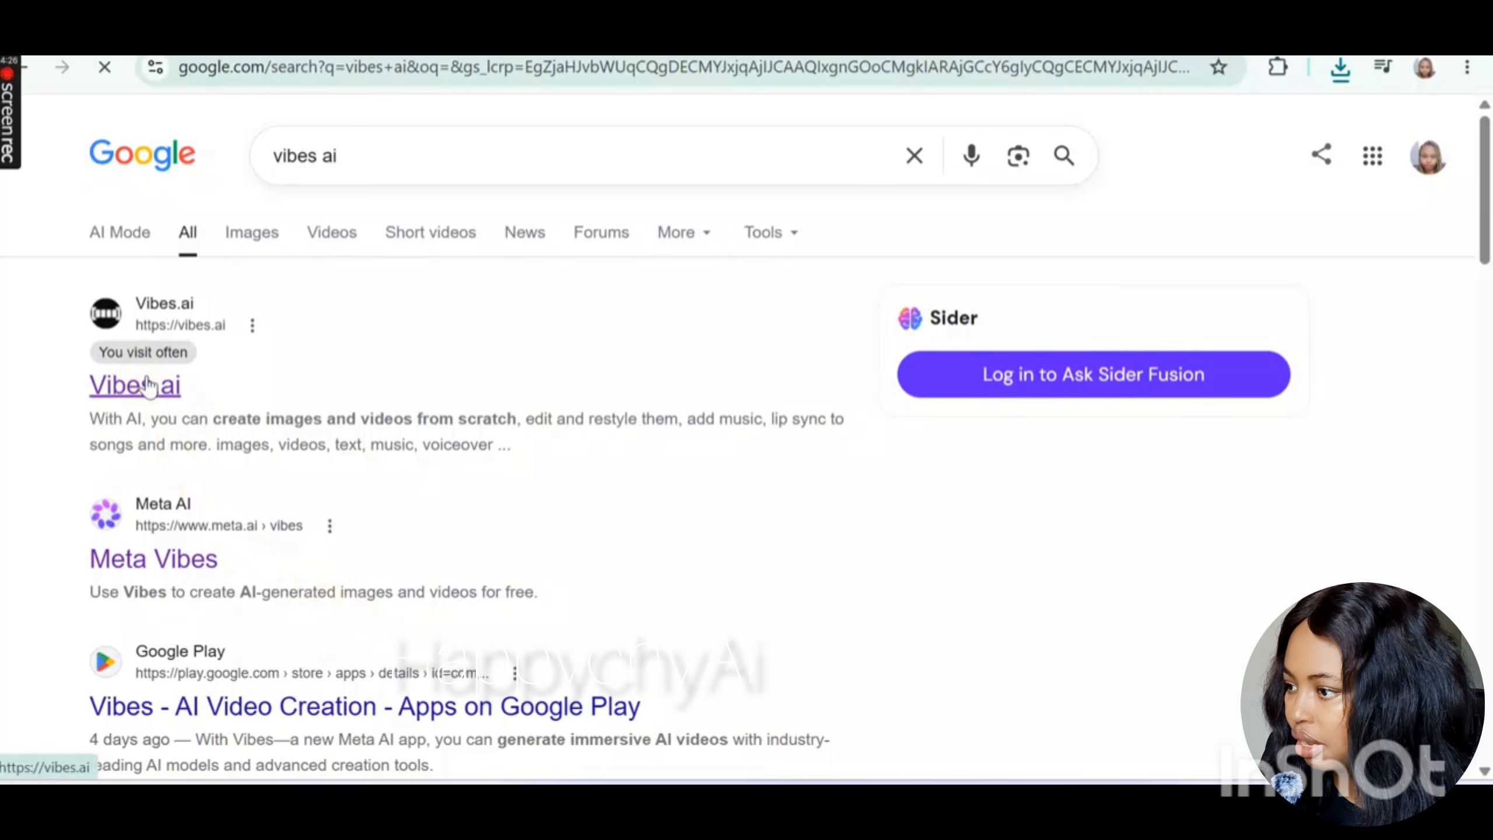
{"action": "left_click", "coordinate": [148, 386]}
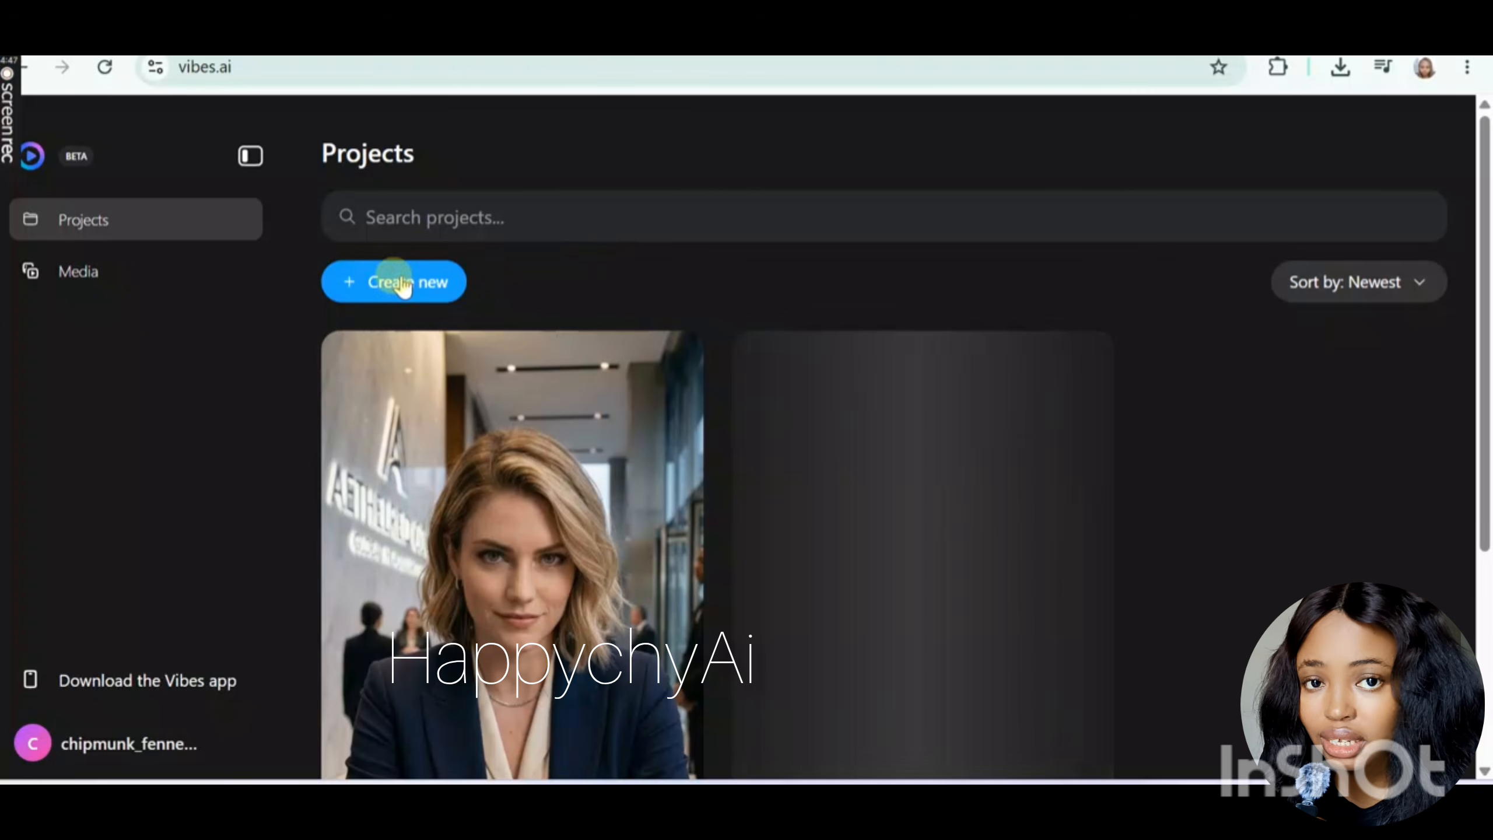
{"action": "left_click", "coordinate": [395, 279]}
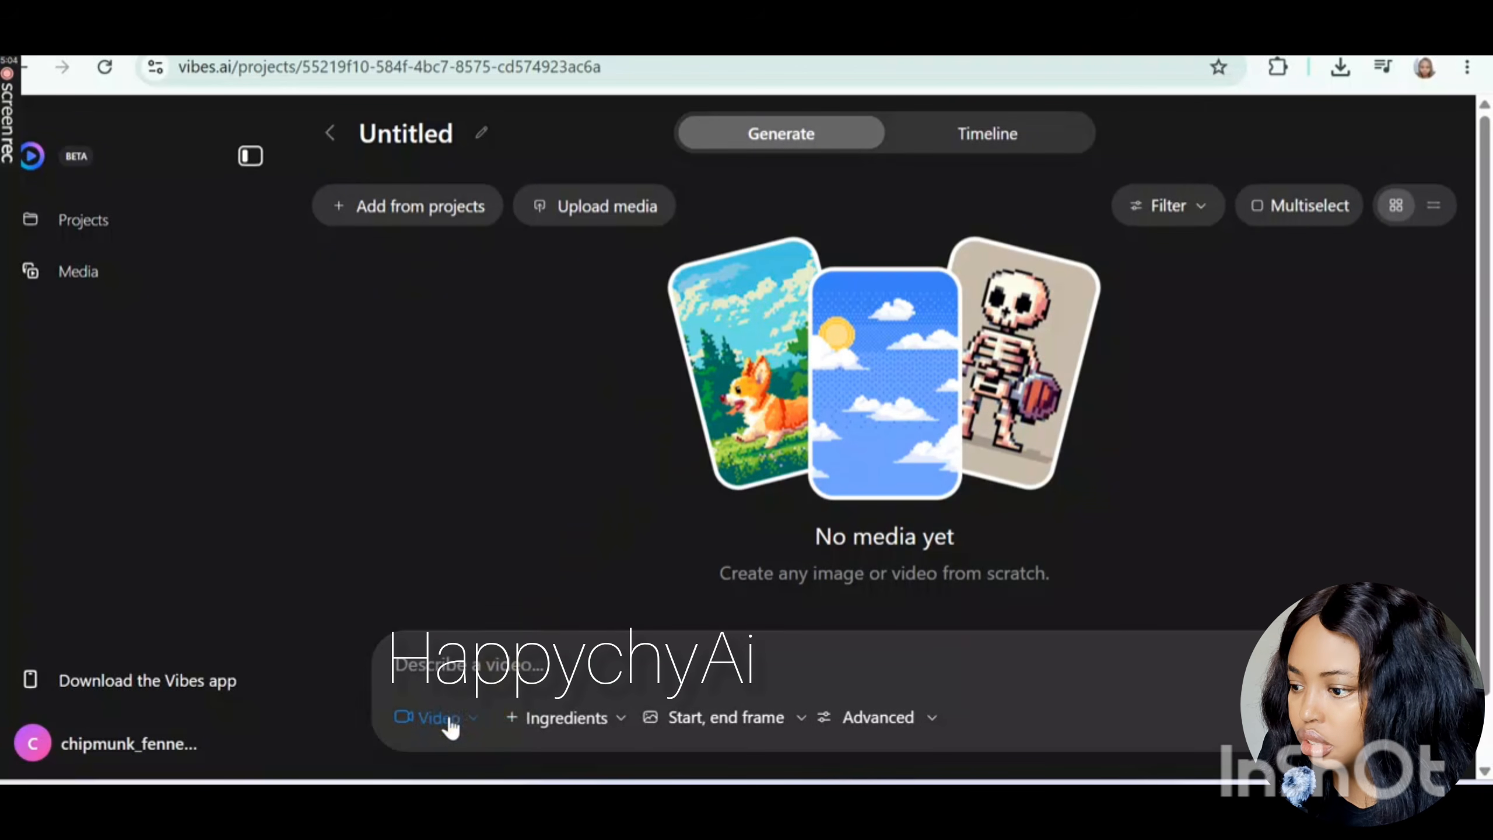
{"action": "left_click", "coordinate": [525, 664]}
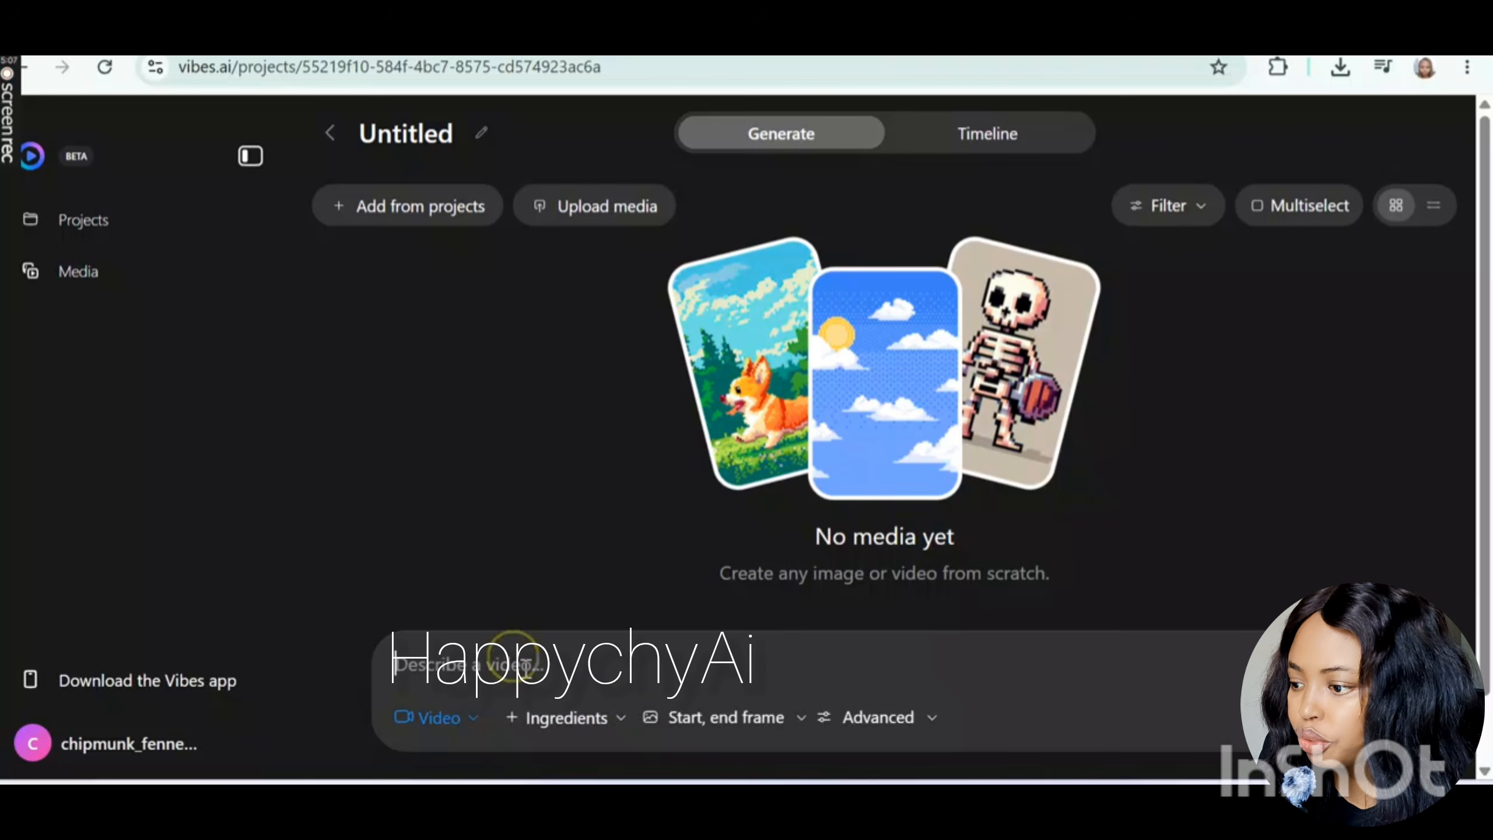
{"action": "right_click", "coordinate": [525, 664]}
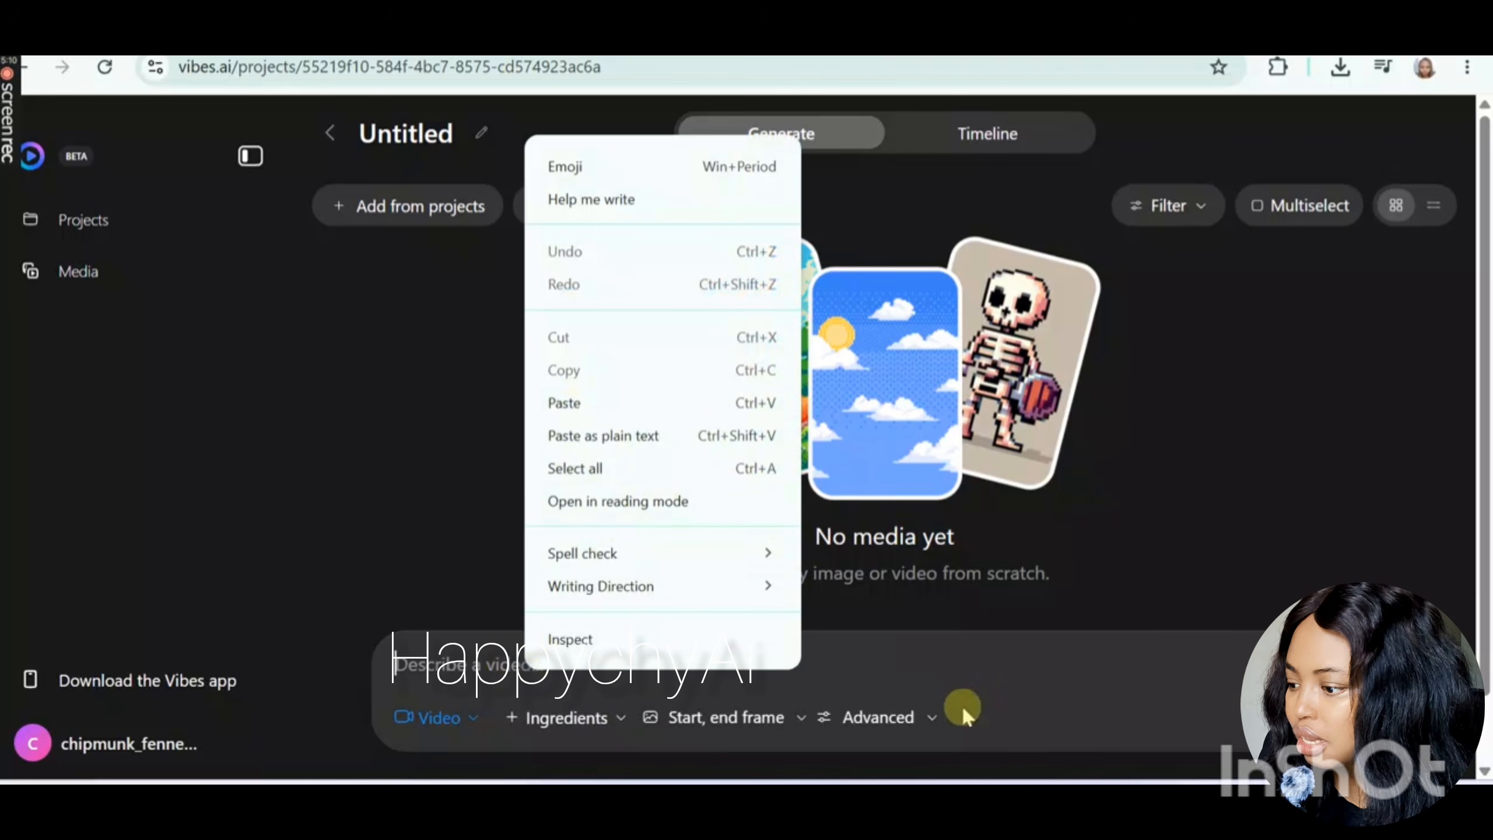
{"action": "left_click", "coordinate": [721, 725]}
{"action": "left_click", "coordinate": [714, 724]}
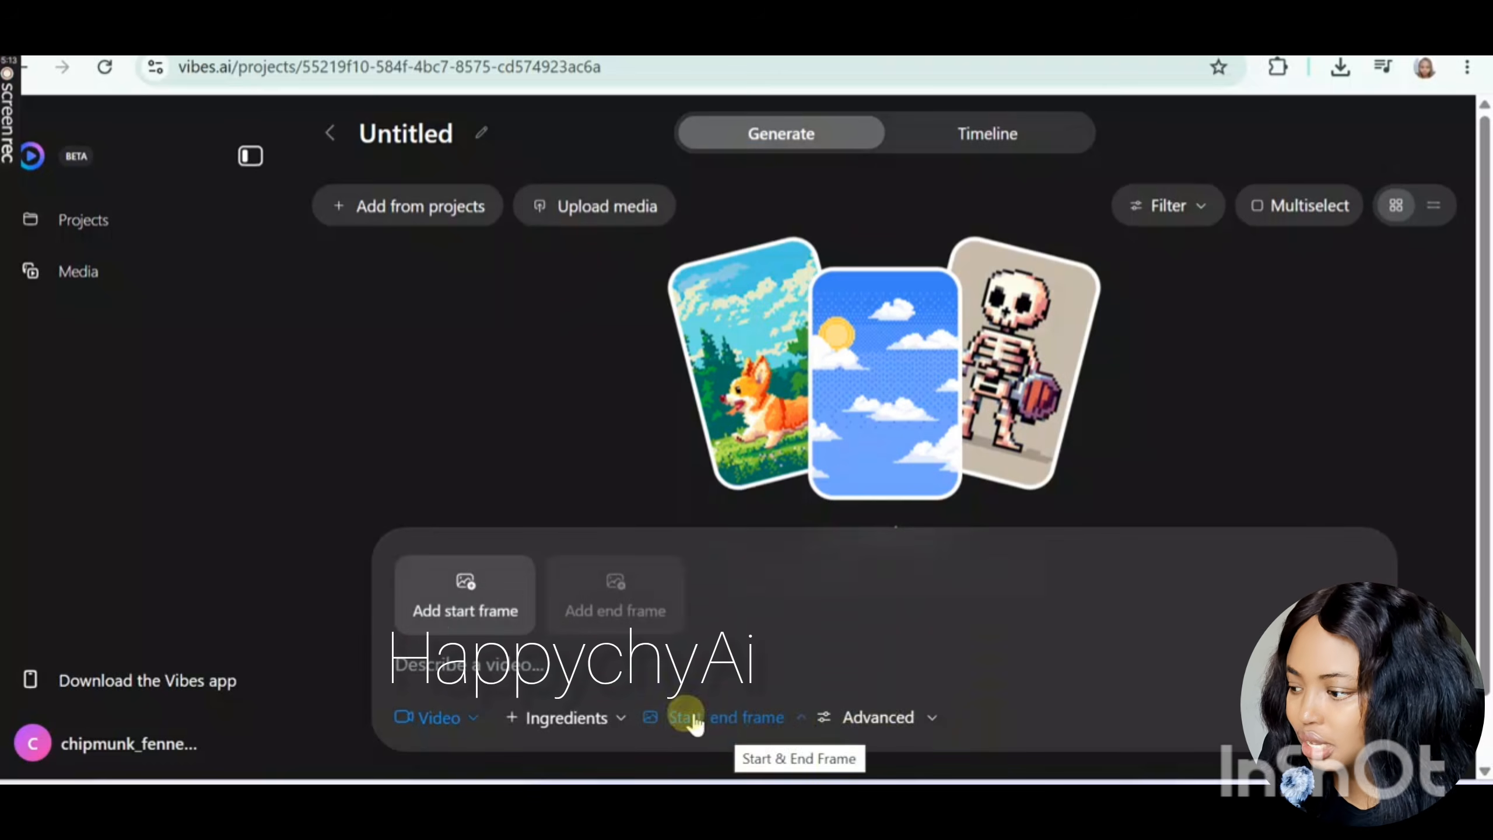
{"action": "left_click", "coordinate": [468, 606]}
{"action": "left_click", "coordinate": [1184, 201]}
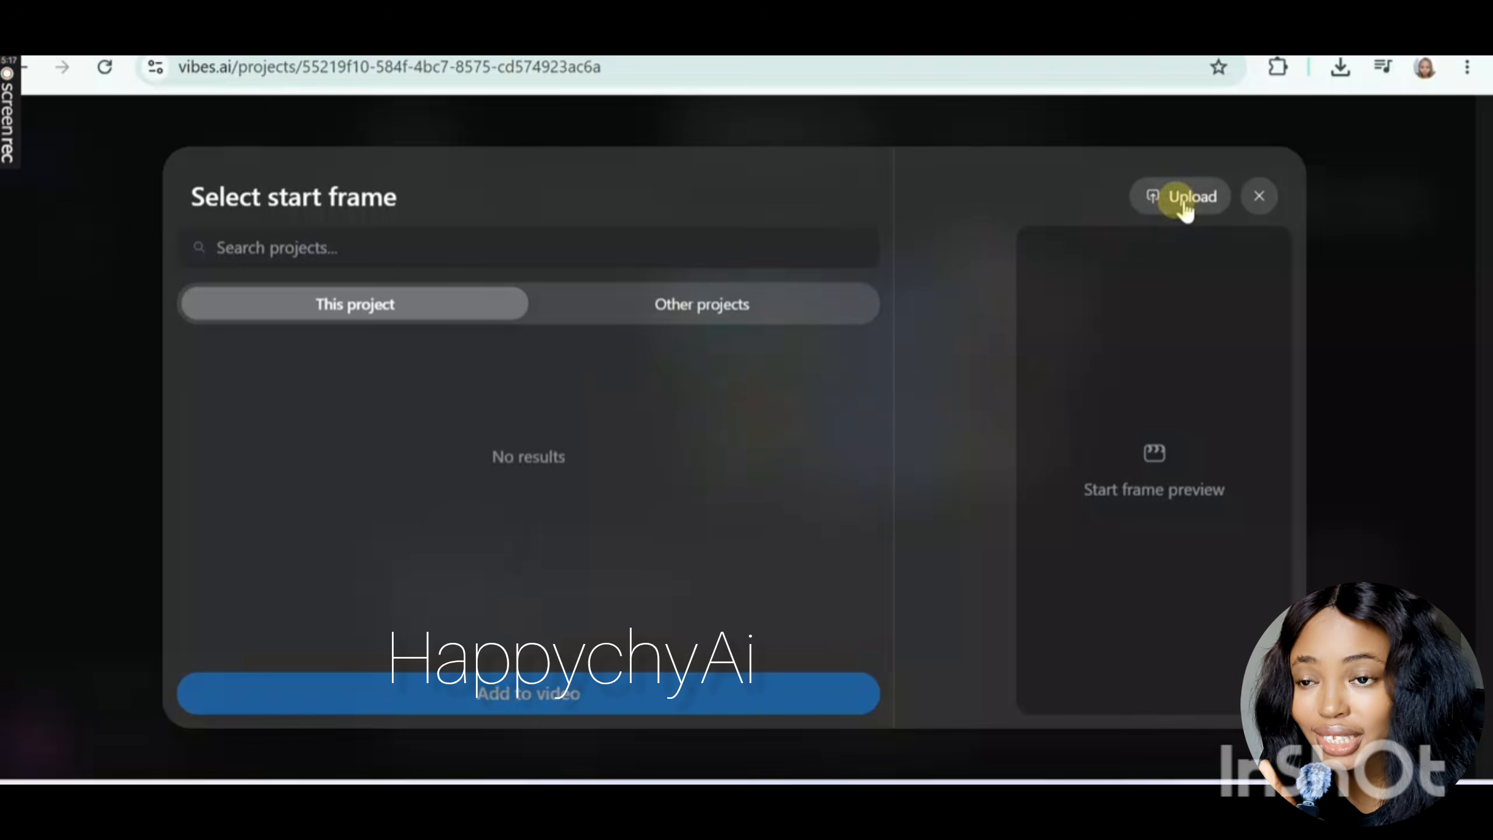
{"action": "left_click", "coordinate": [712, 444]}
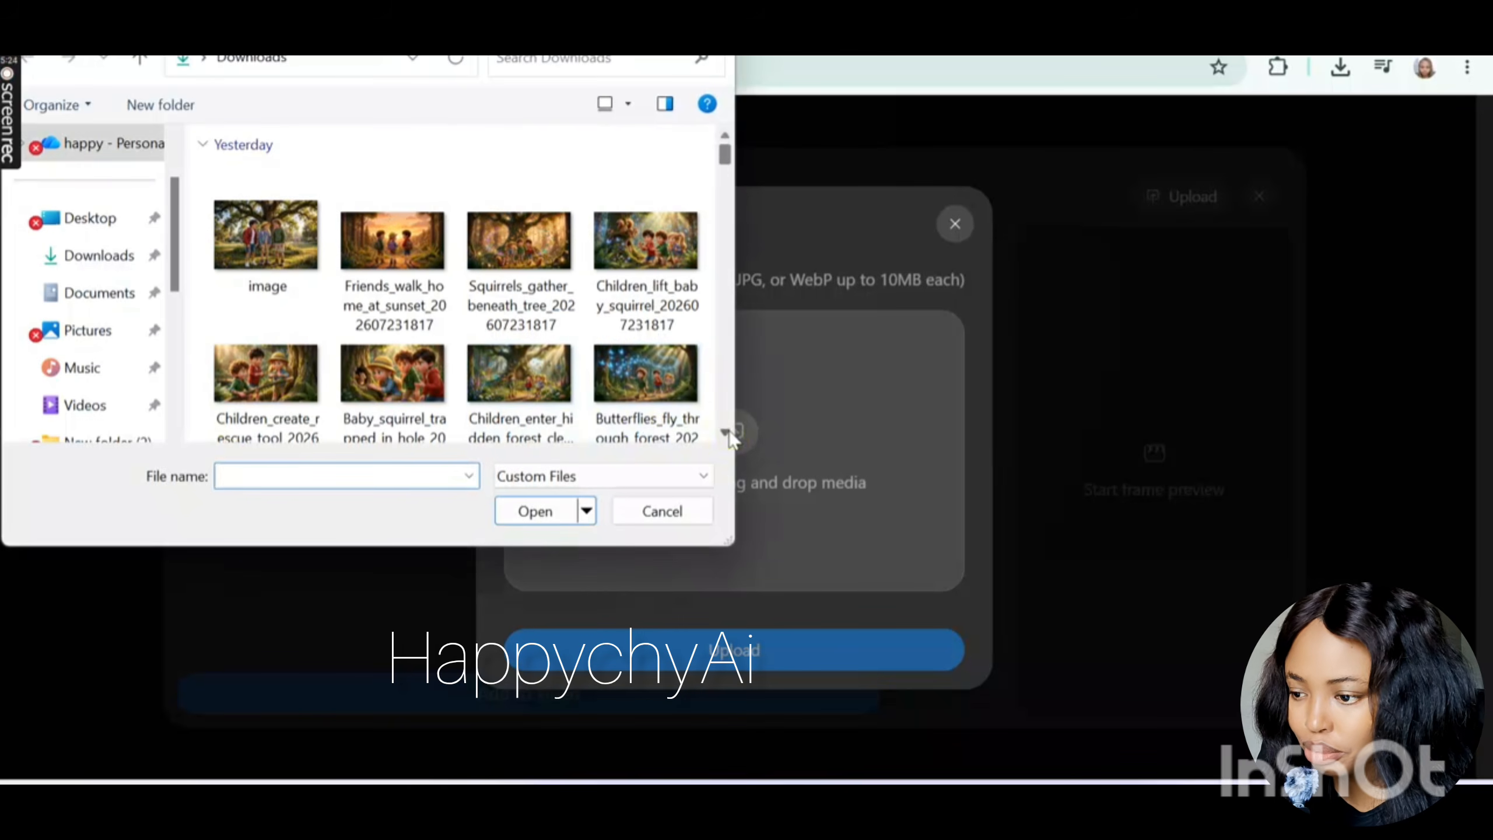
{"action": "left_click", "coordinate": [725, 432]}
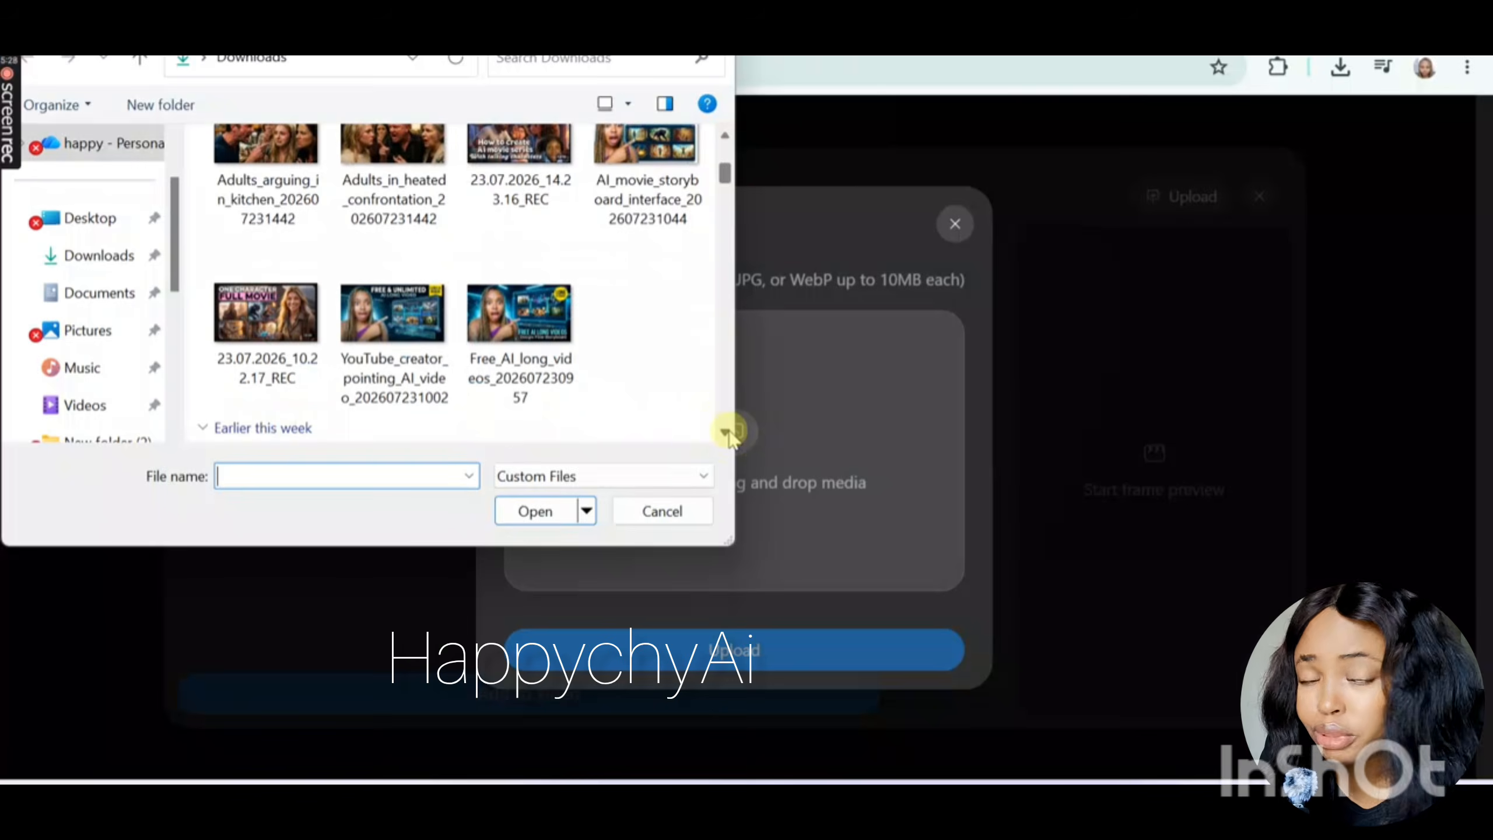
{"action": "left_click", "coordinate": [724, 432]}
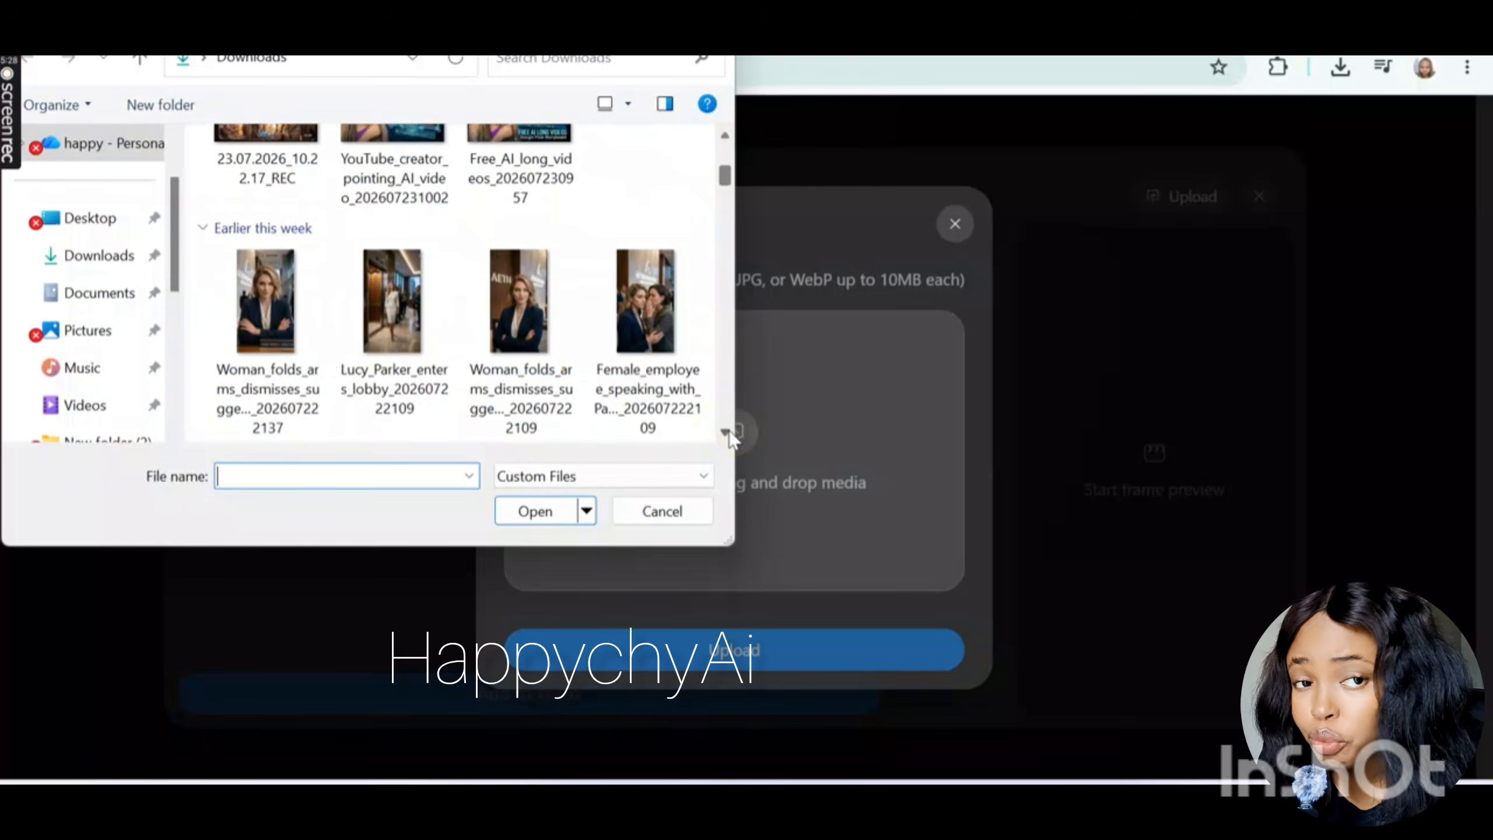
{"action": "left_click", "coordinate": [645, 332]}
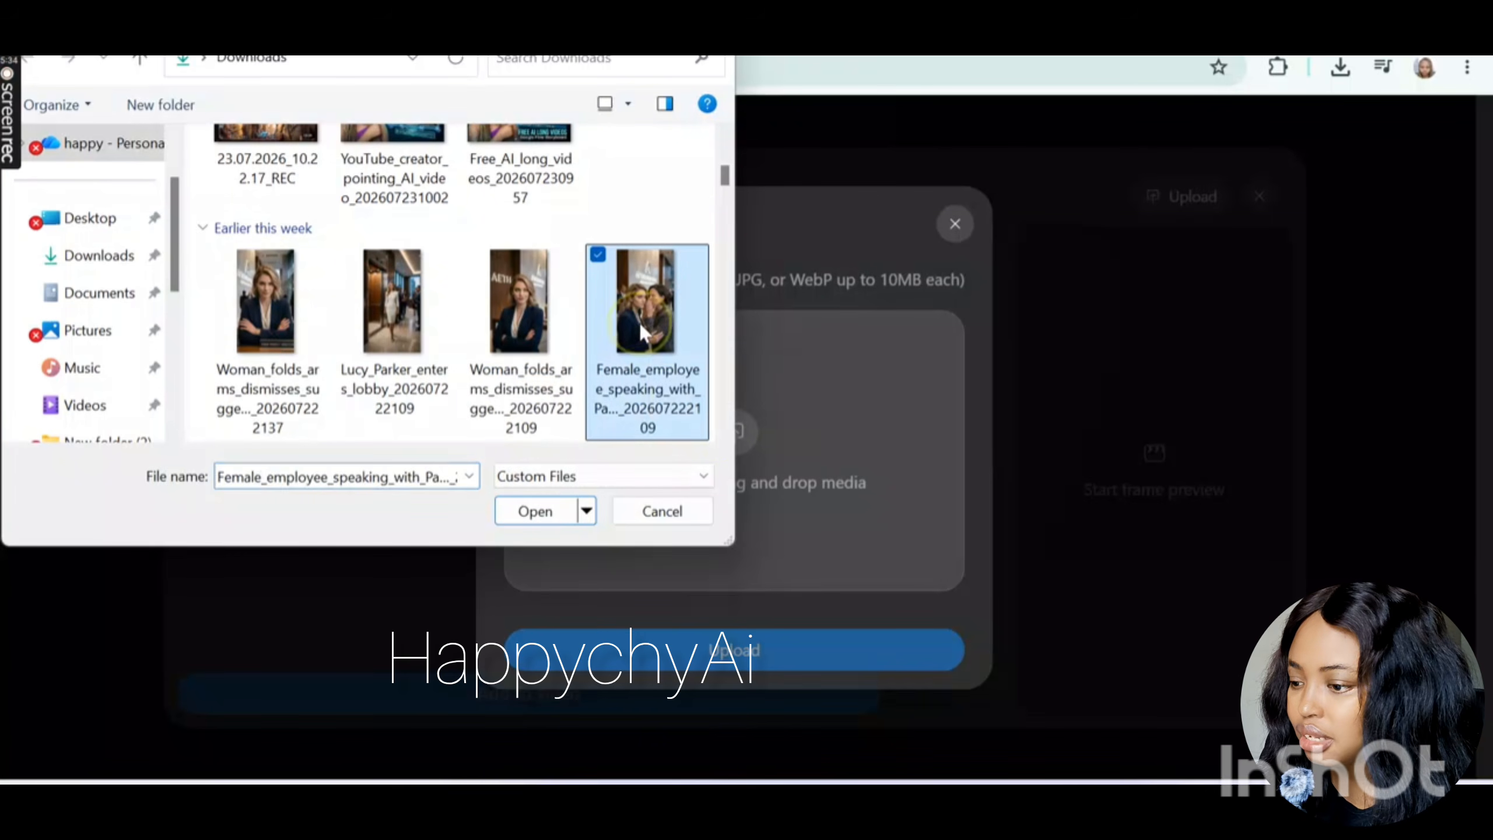
{"action": "left_click", "coordinate": [523, 512]}
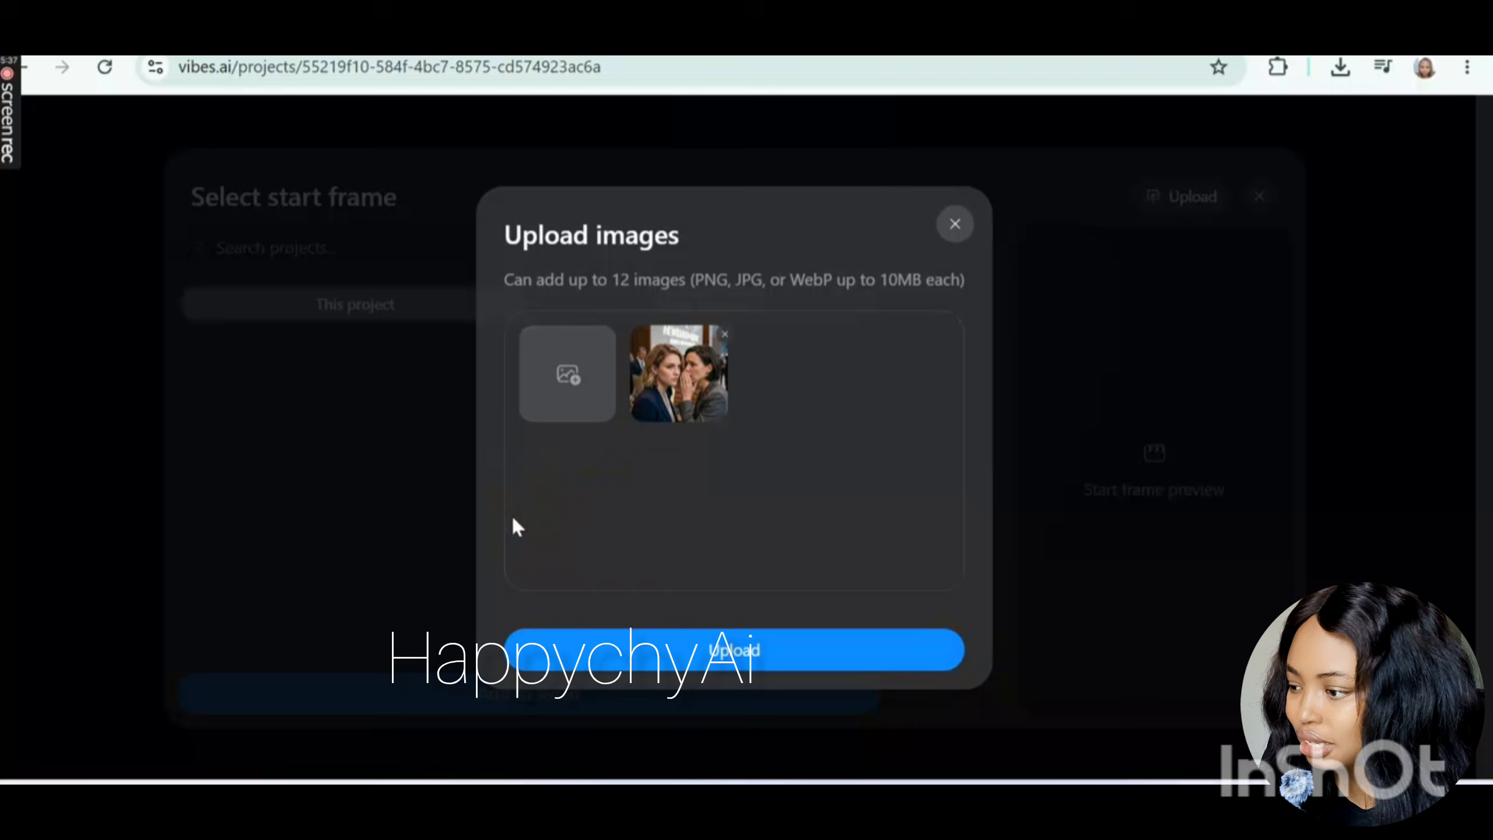
{"action": "left_click", "coordinate": [730, 649]}
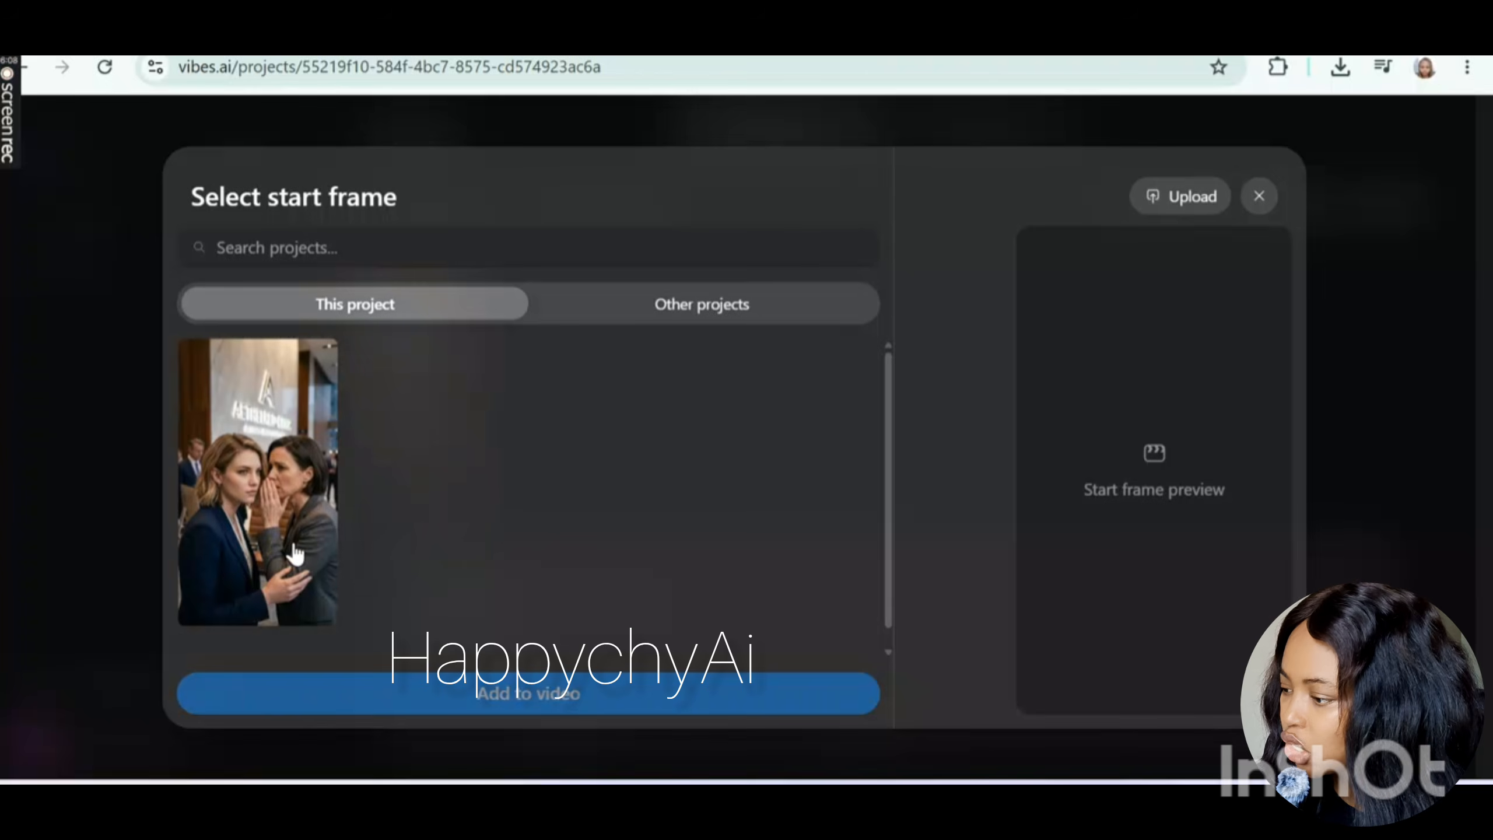
{"action": "left_click", "coordinate": [285, 499]}
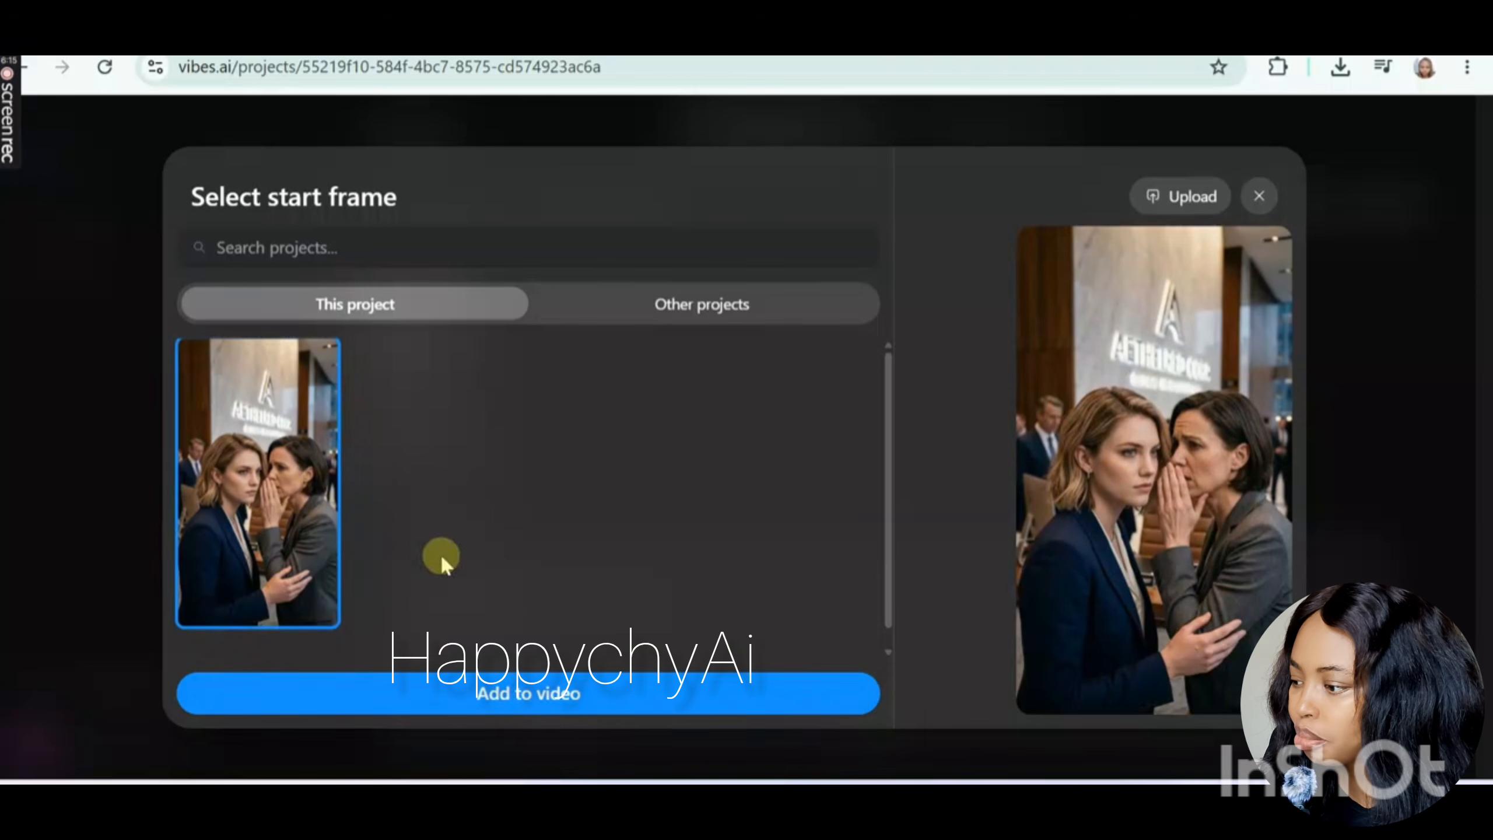
{"action": "left_click", "coordinate": [499, 696]}
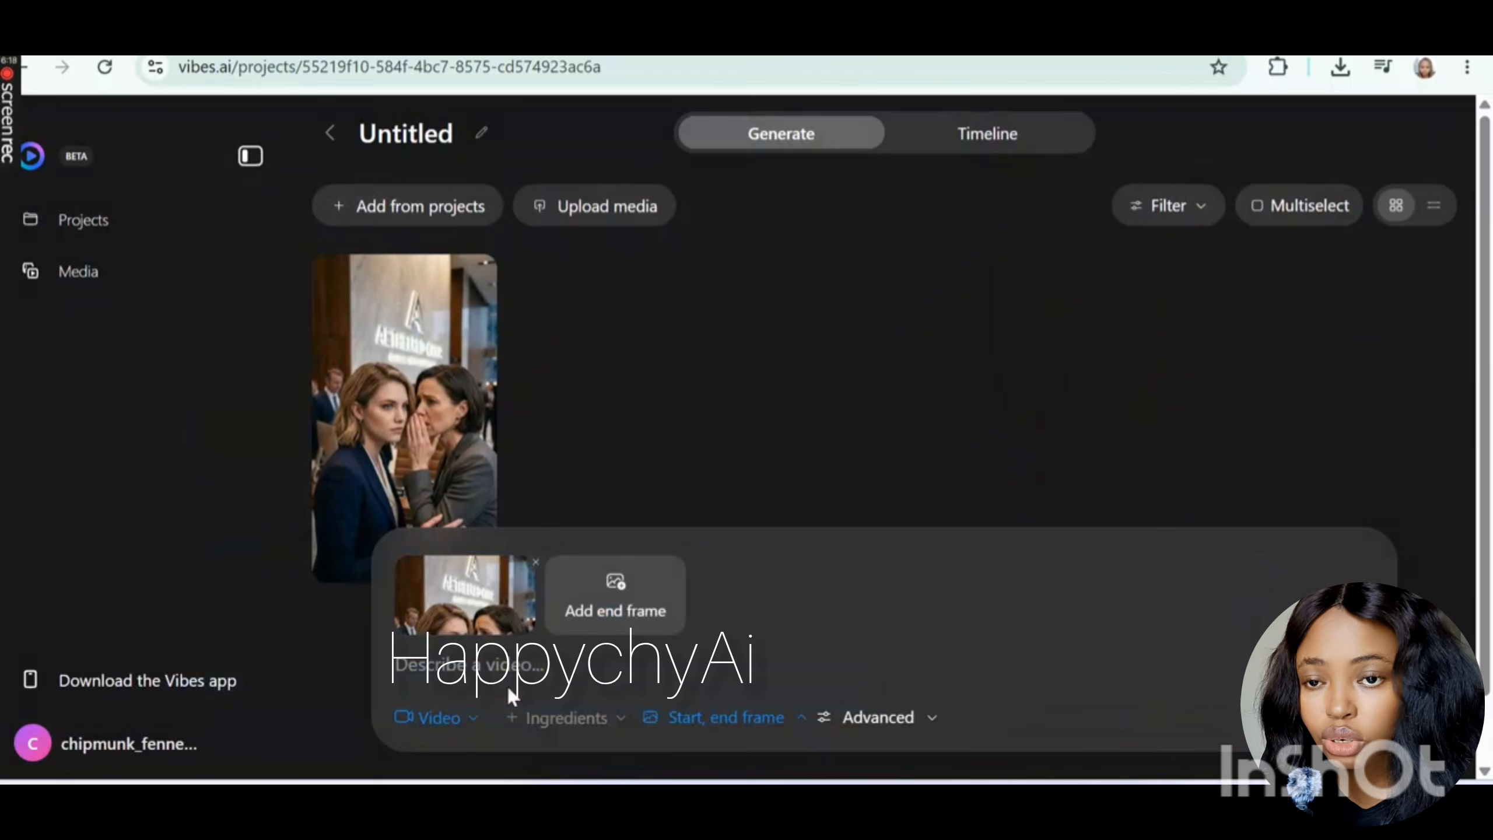
- Enter the prompt "cinematic motion" for the start-frame video and generate it
{"action": "right_click", "coordinate": [551, 681]}
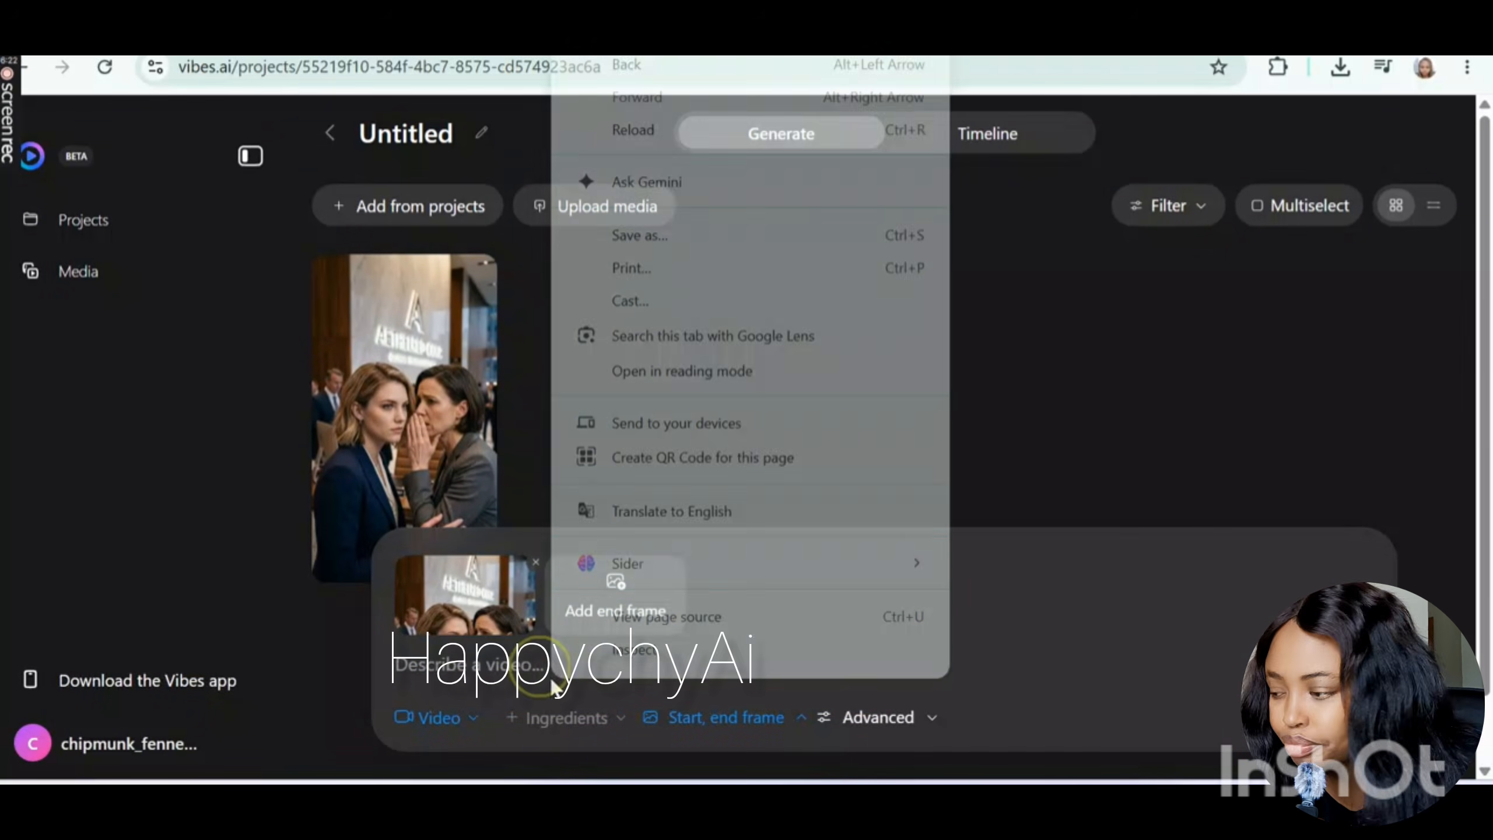
{"action": "left_click", "coordinate": [510, 664]}
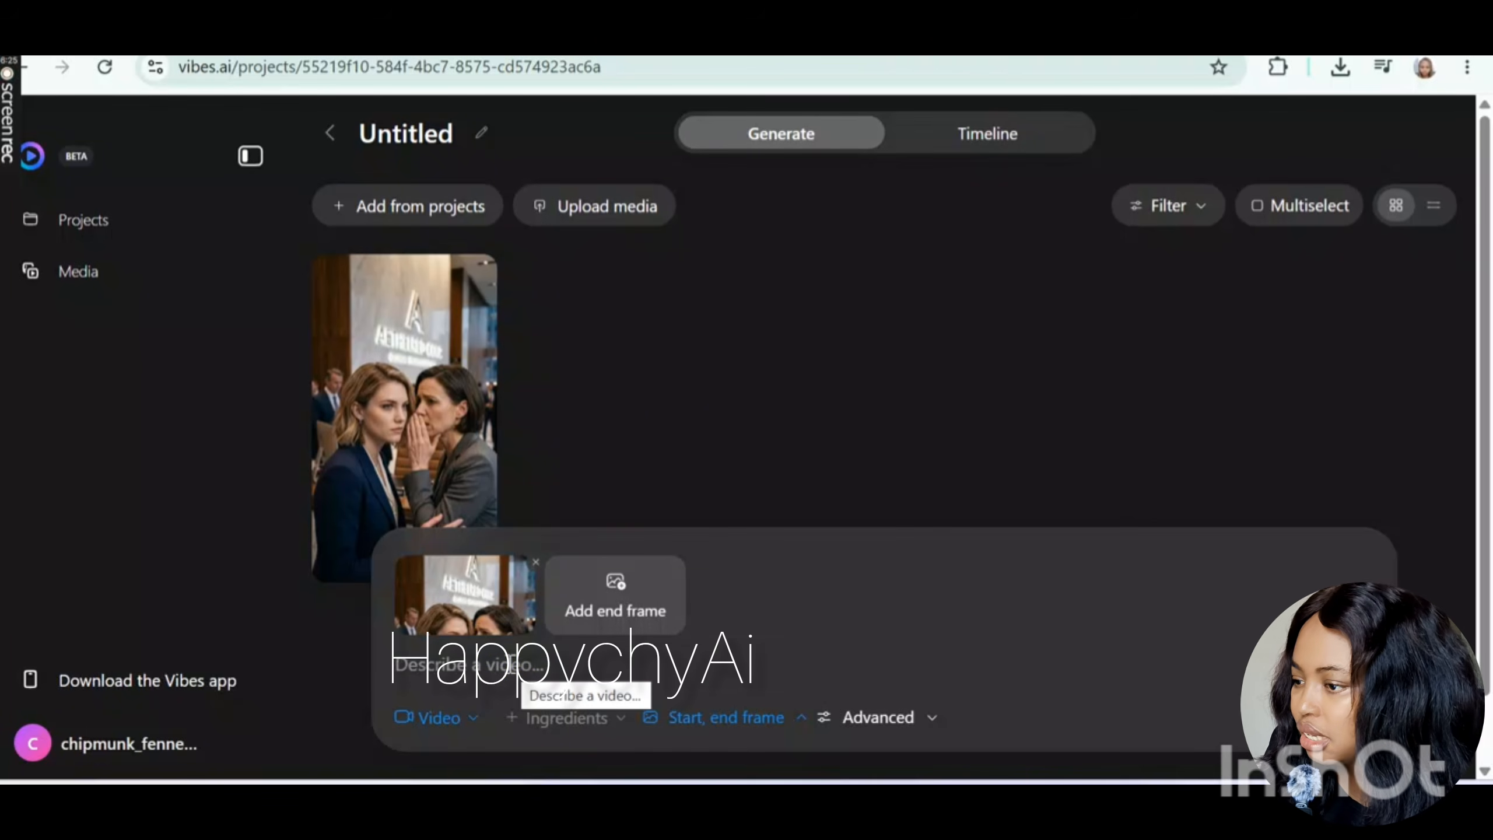
{"action": "left_click", "coordinate": [510, 664]}
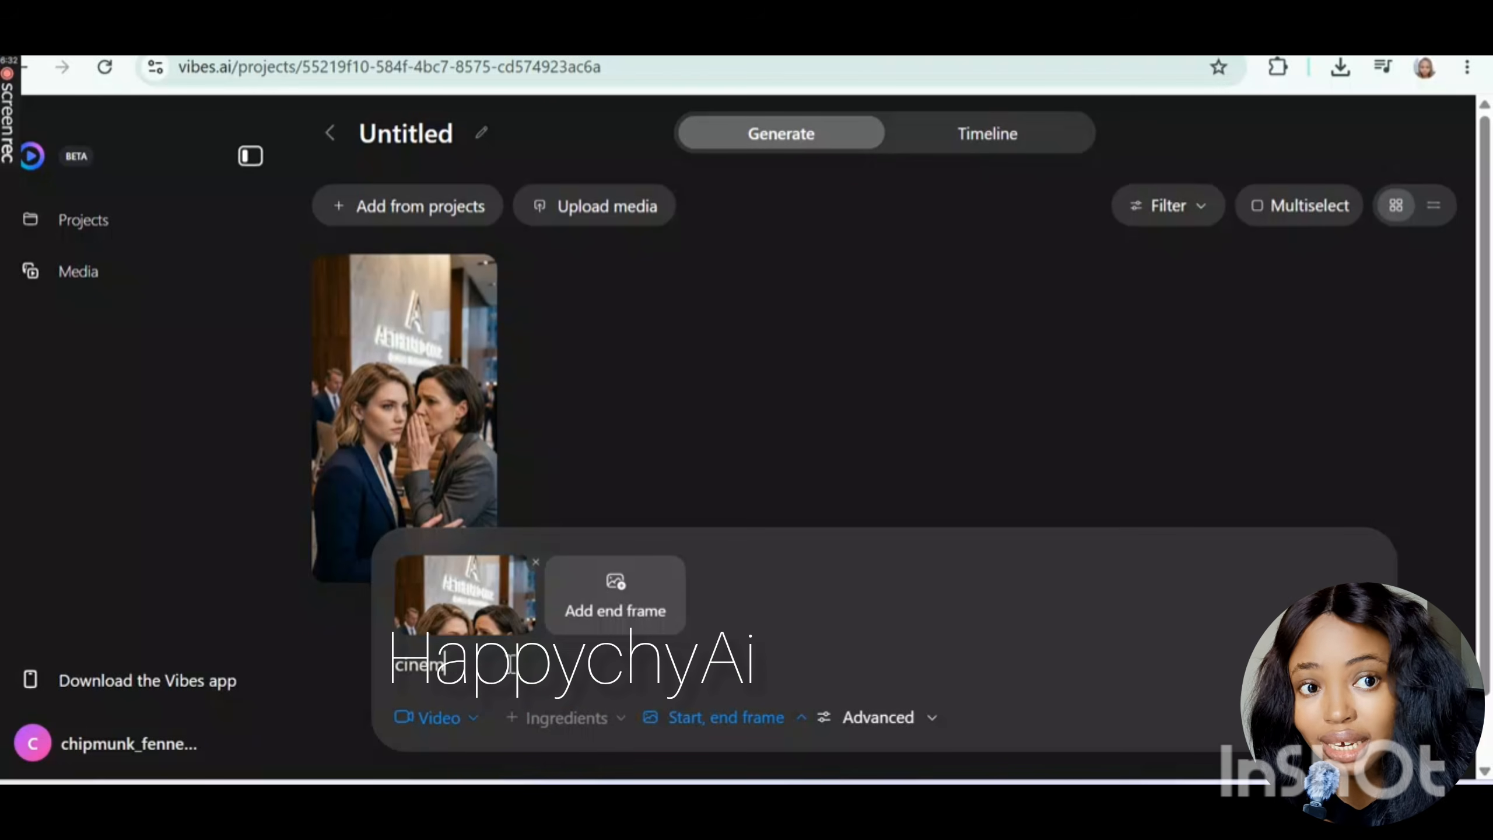
{"action": "type", "text": "cinematic motion"}
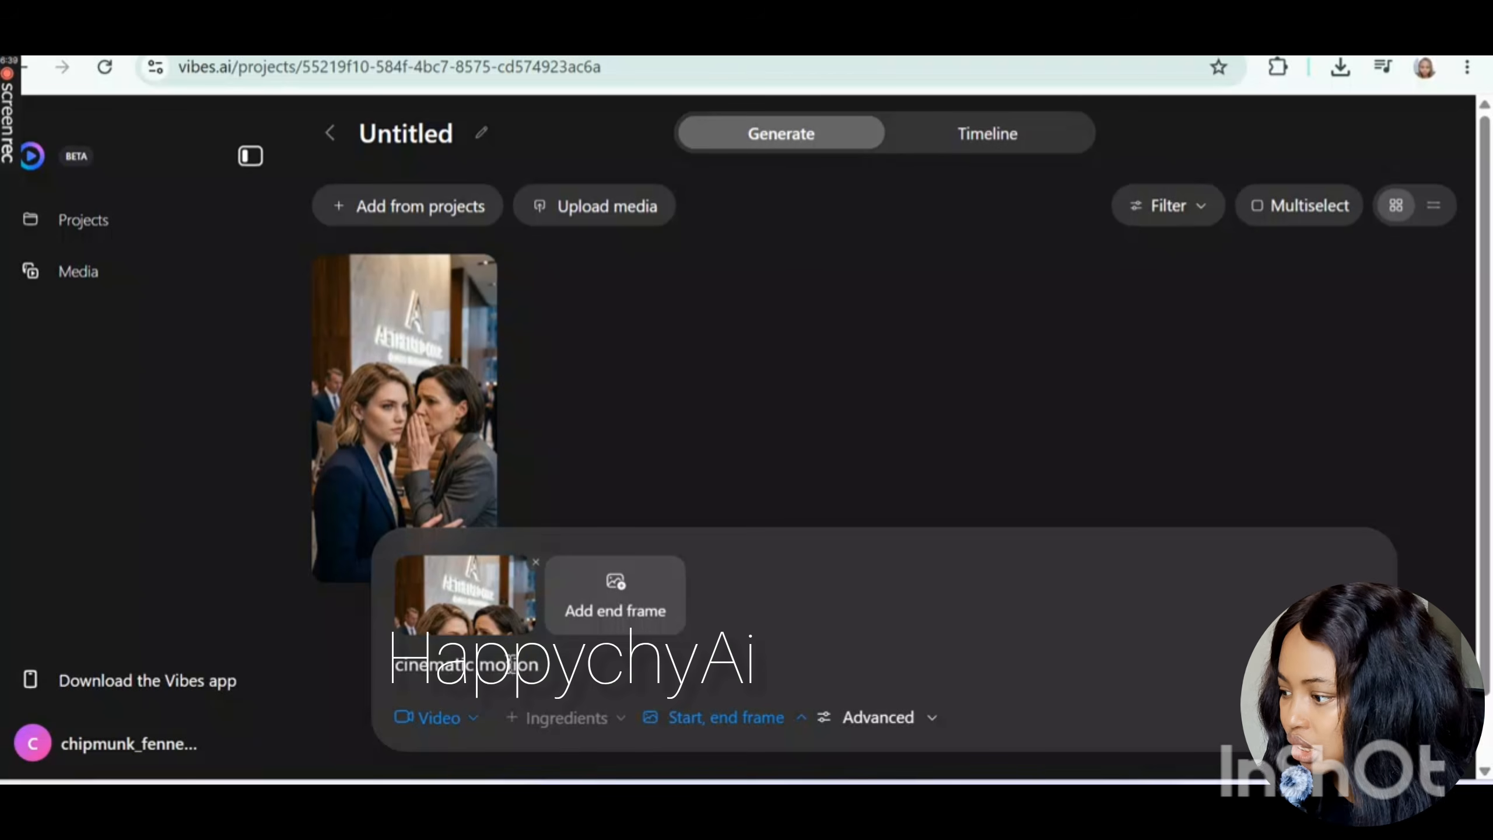
{"action": "key", "text": "Return"}
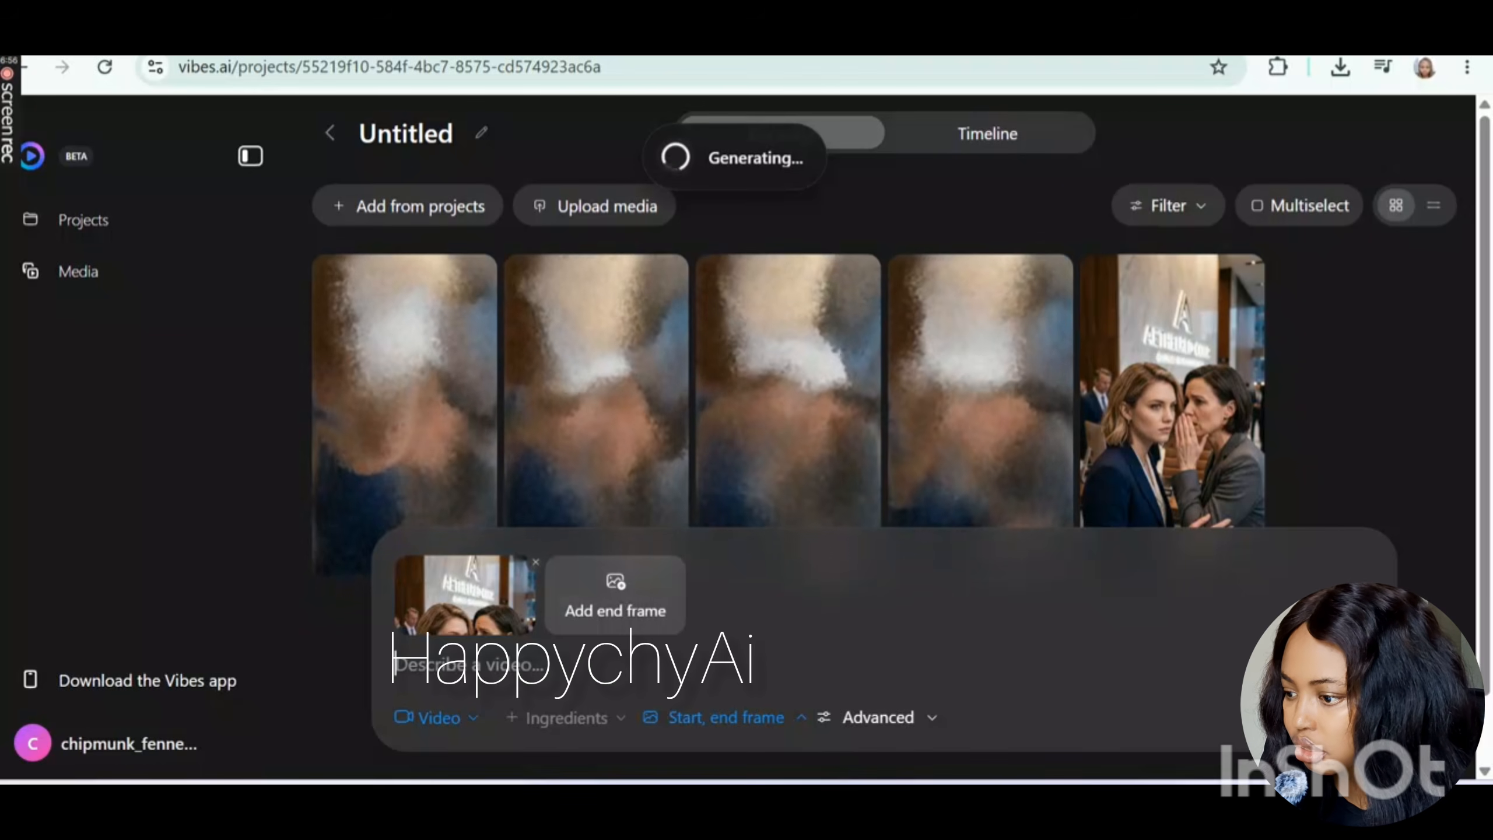
- Preview the generated cinematic motion clips, open the third one and download it
{"action": "mouse_move", "coordinate": [10, 164]}
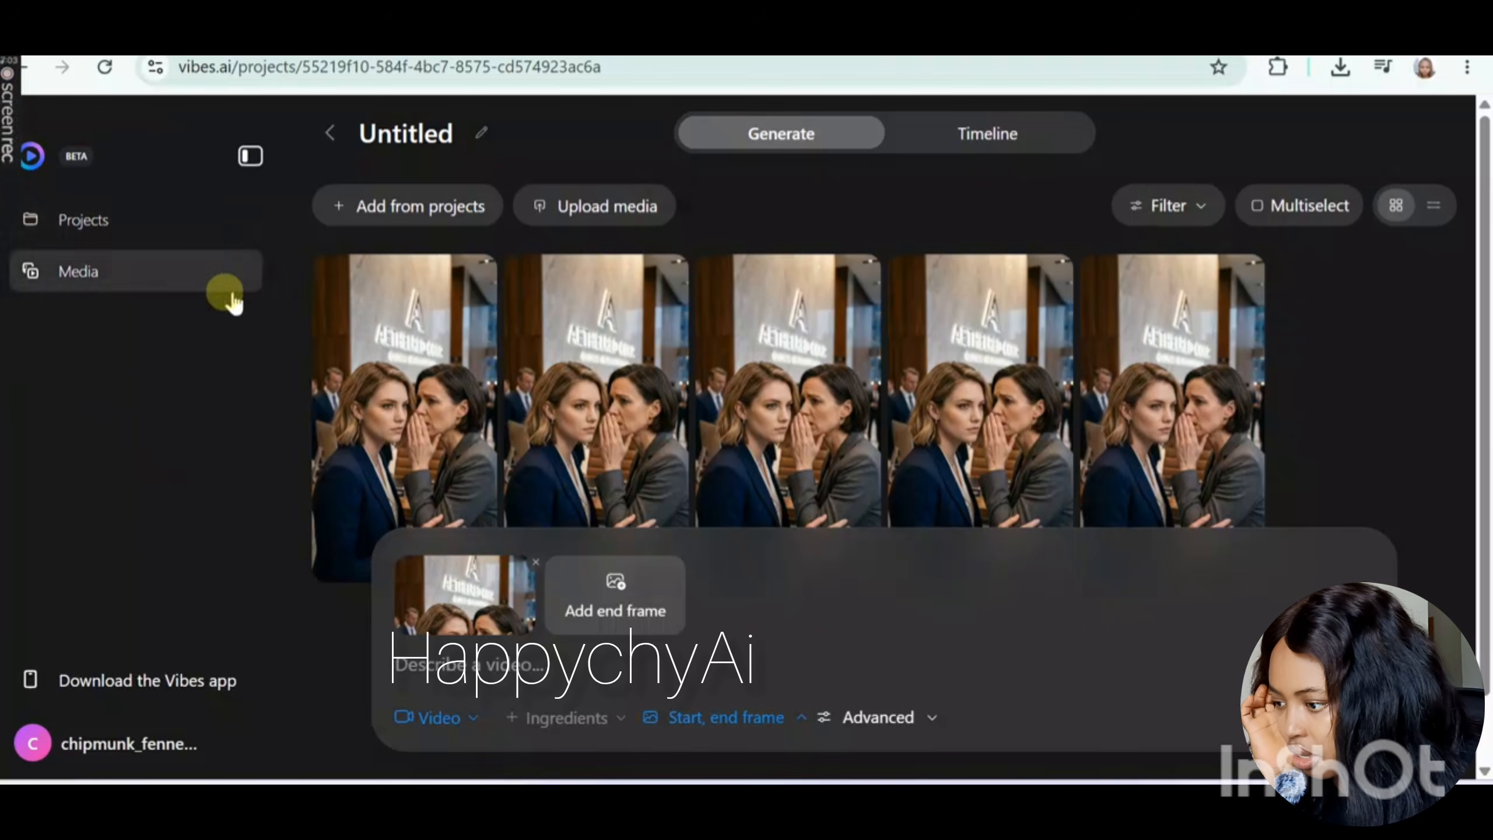
{"action": "mouse_move", "coordinate": [438, 452]}
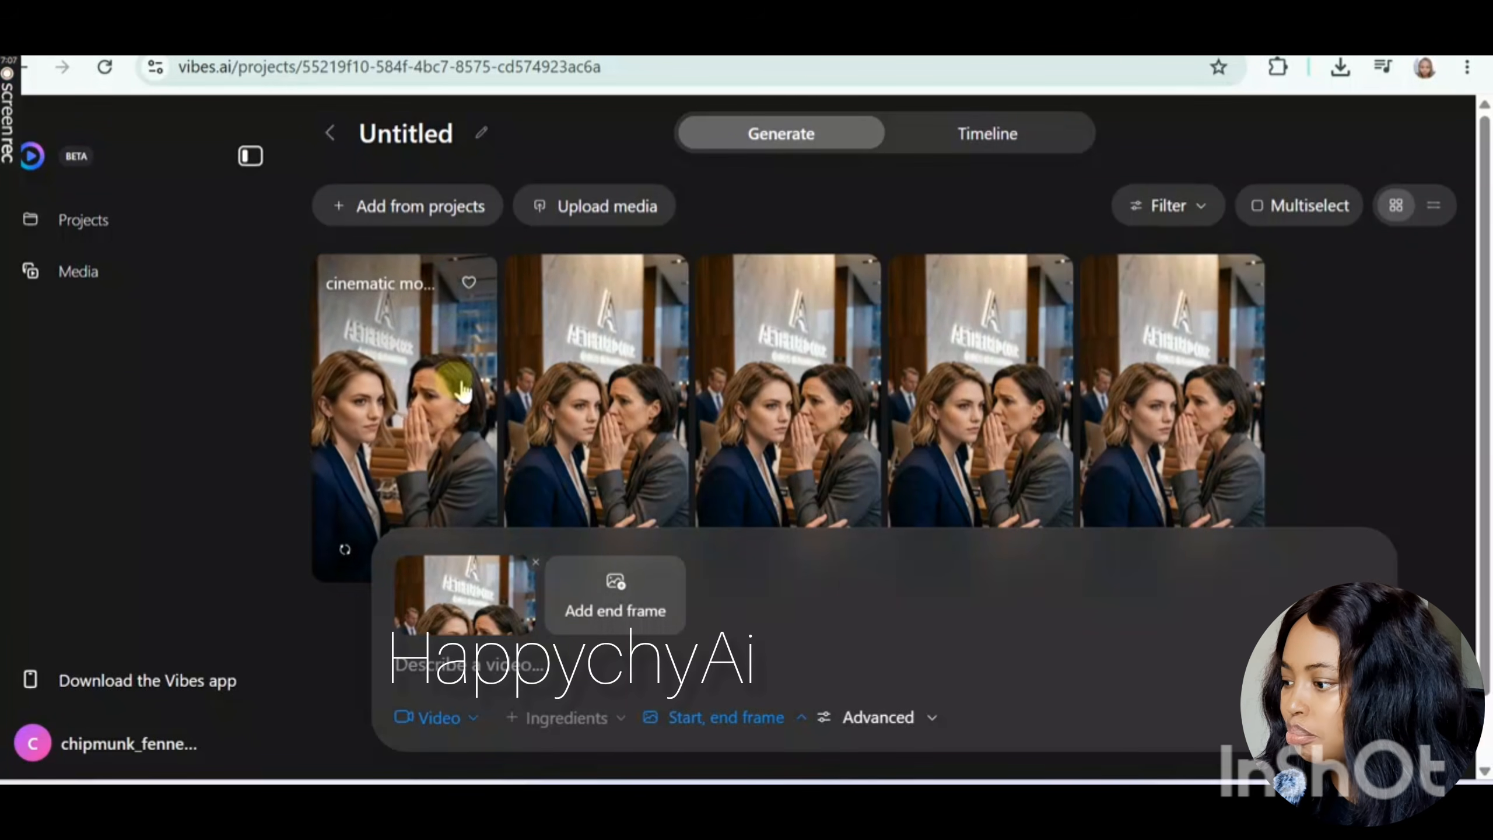
{"action": "mouse_move", "coordinate": [679, 417]}
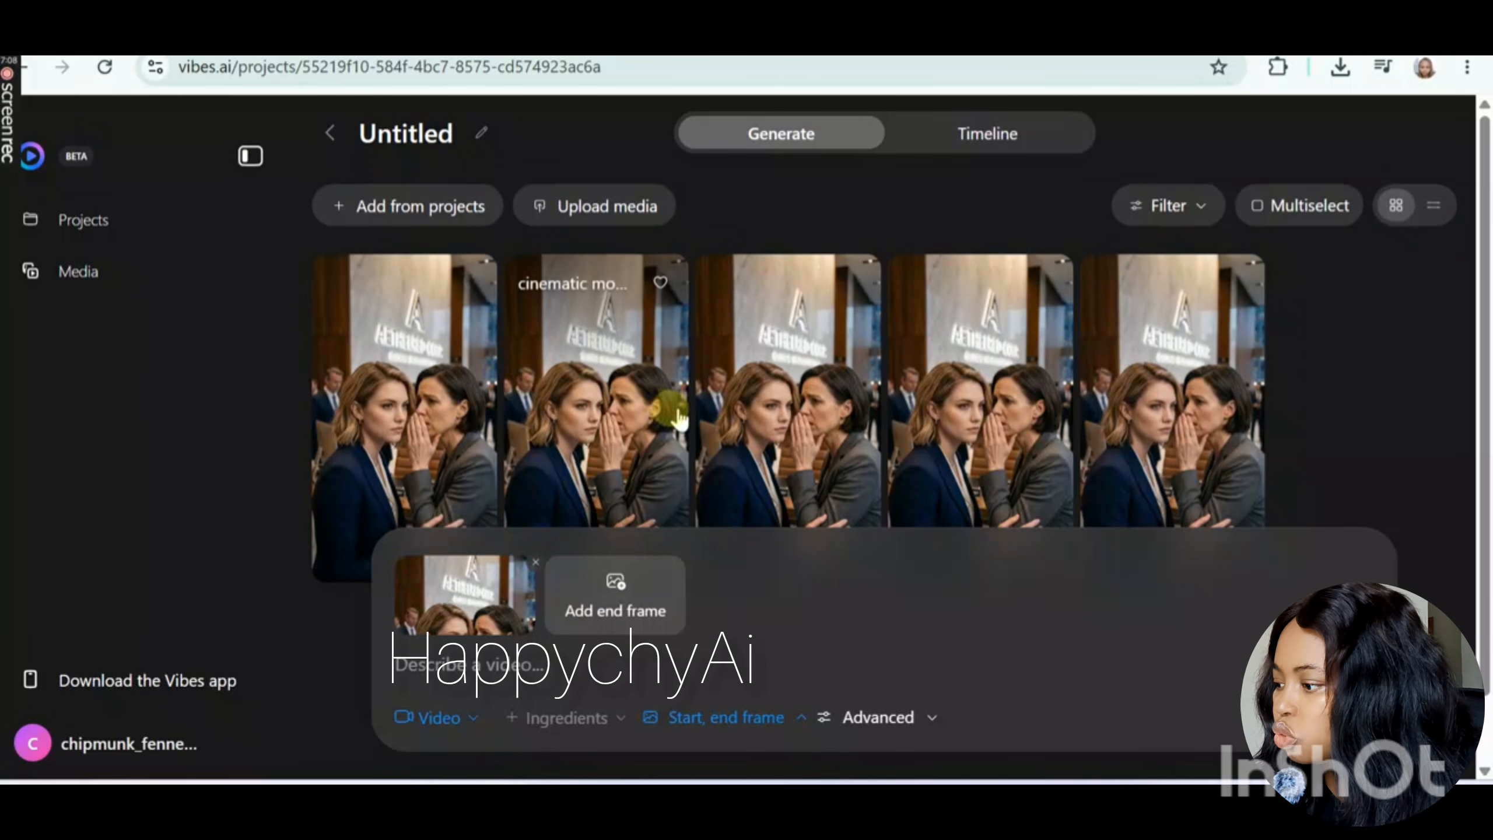
{"action": "left_click", "coordinate": [749, 432]}
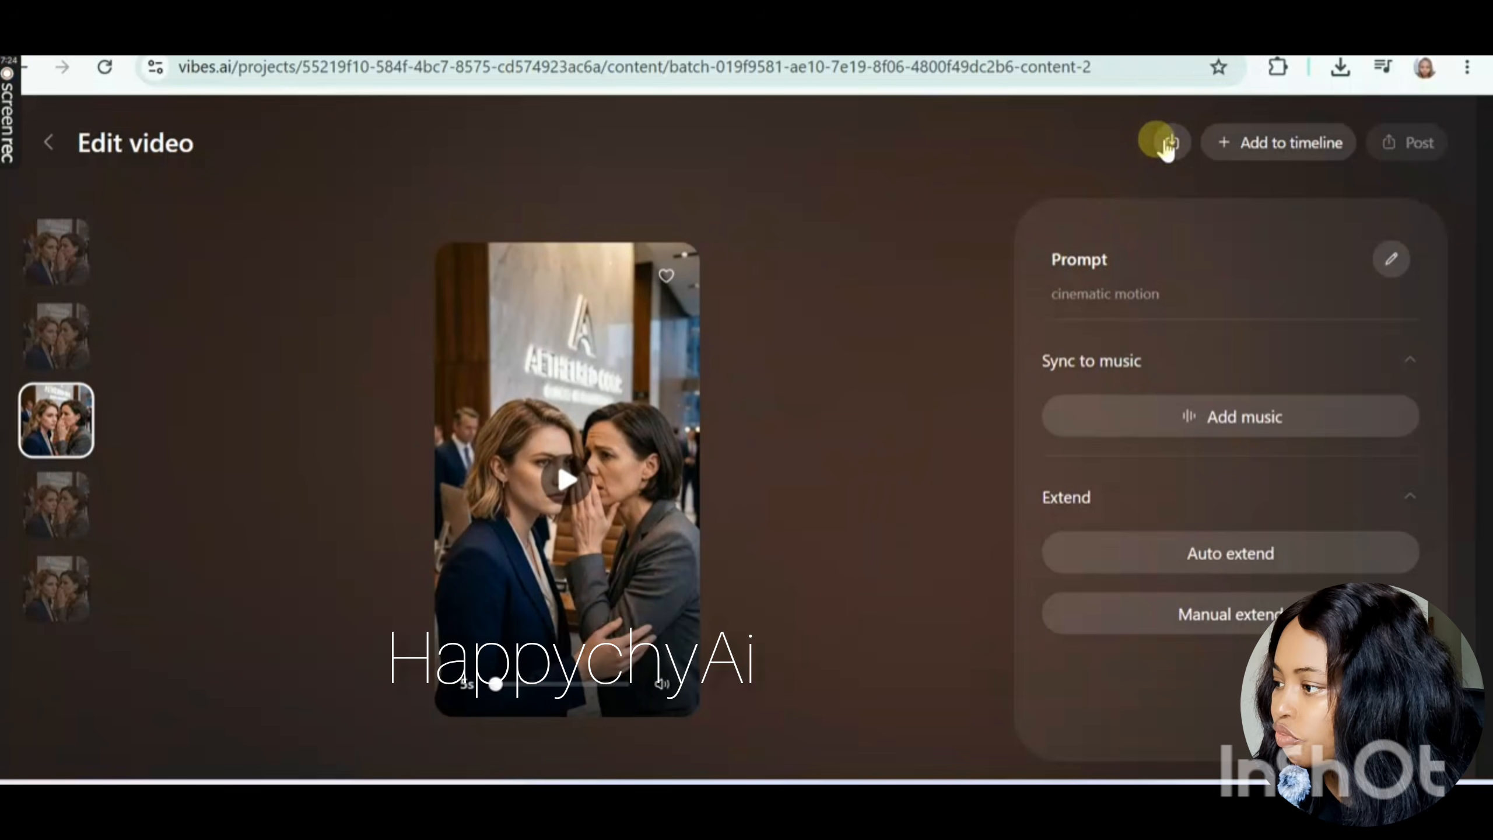
{"action": "left_click", "coordinate": [1170, 143]}
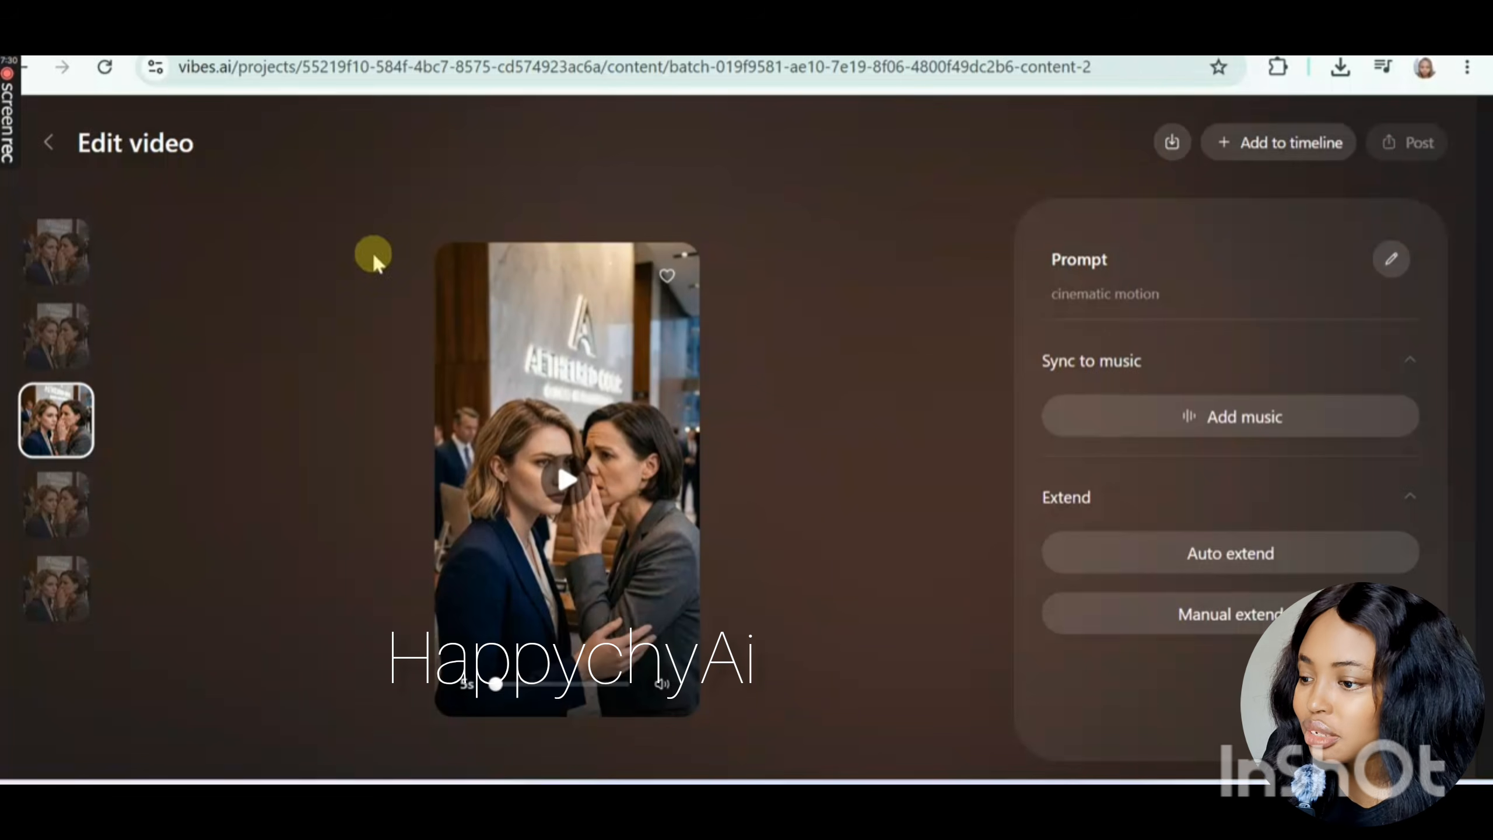
- Switch to Google Flow and create a new project
{"action": "mouse_move", "coordinate": [8, 70]}
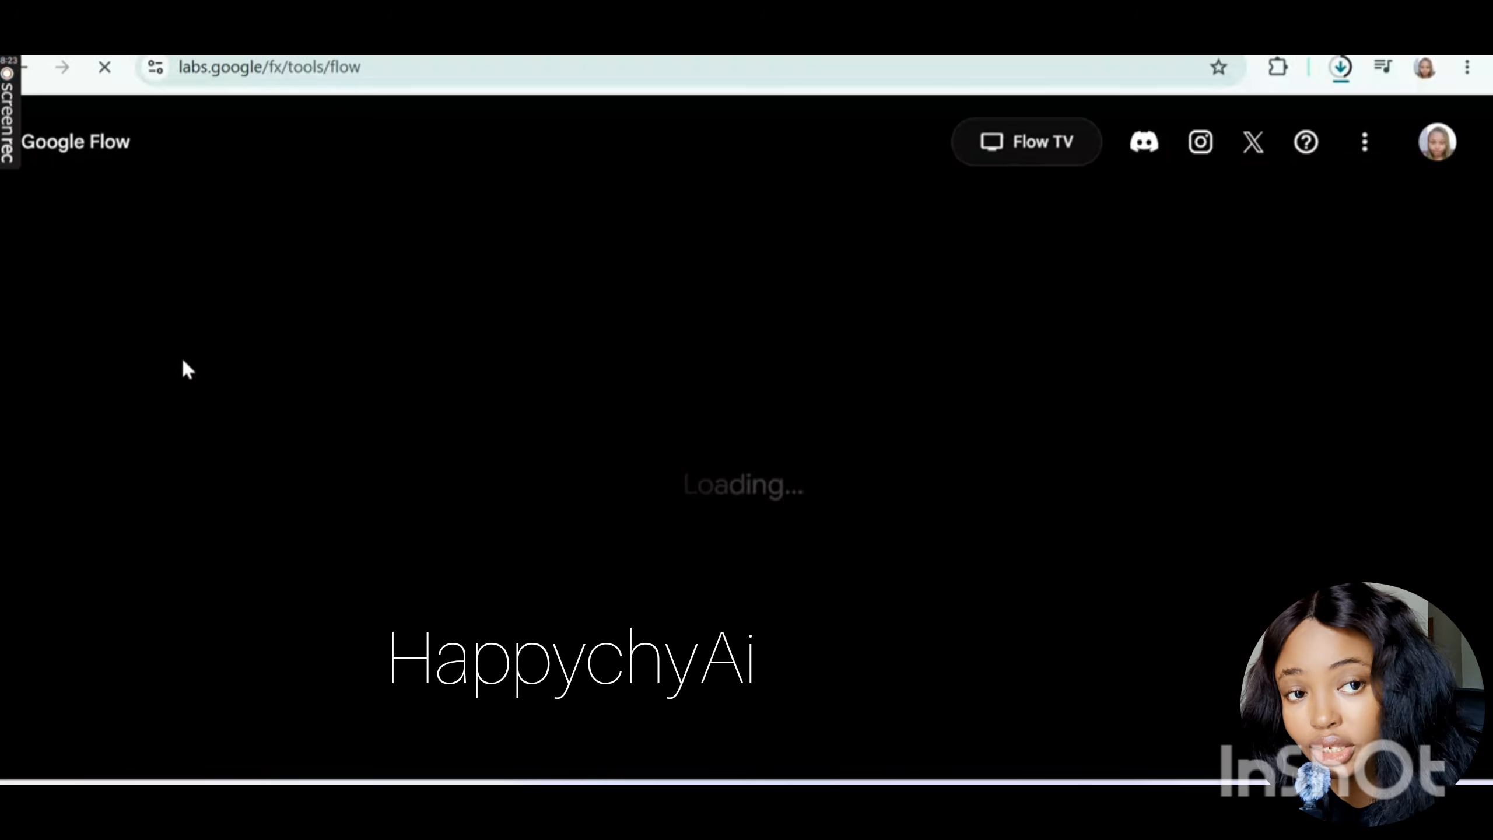
{"action": "mouse_move", "coordinate": [11, 171]}
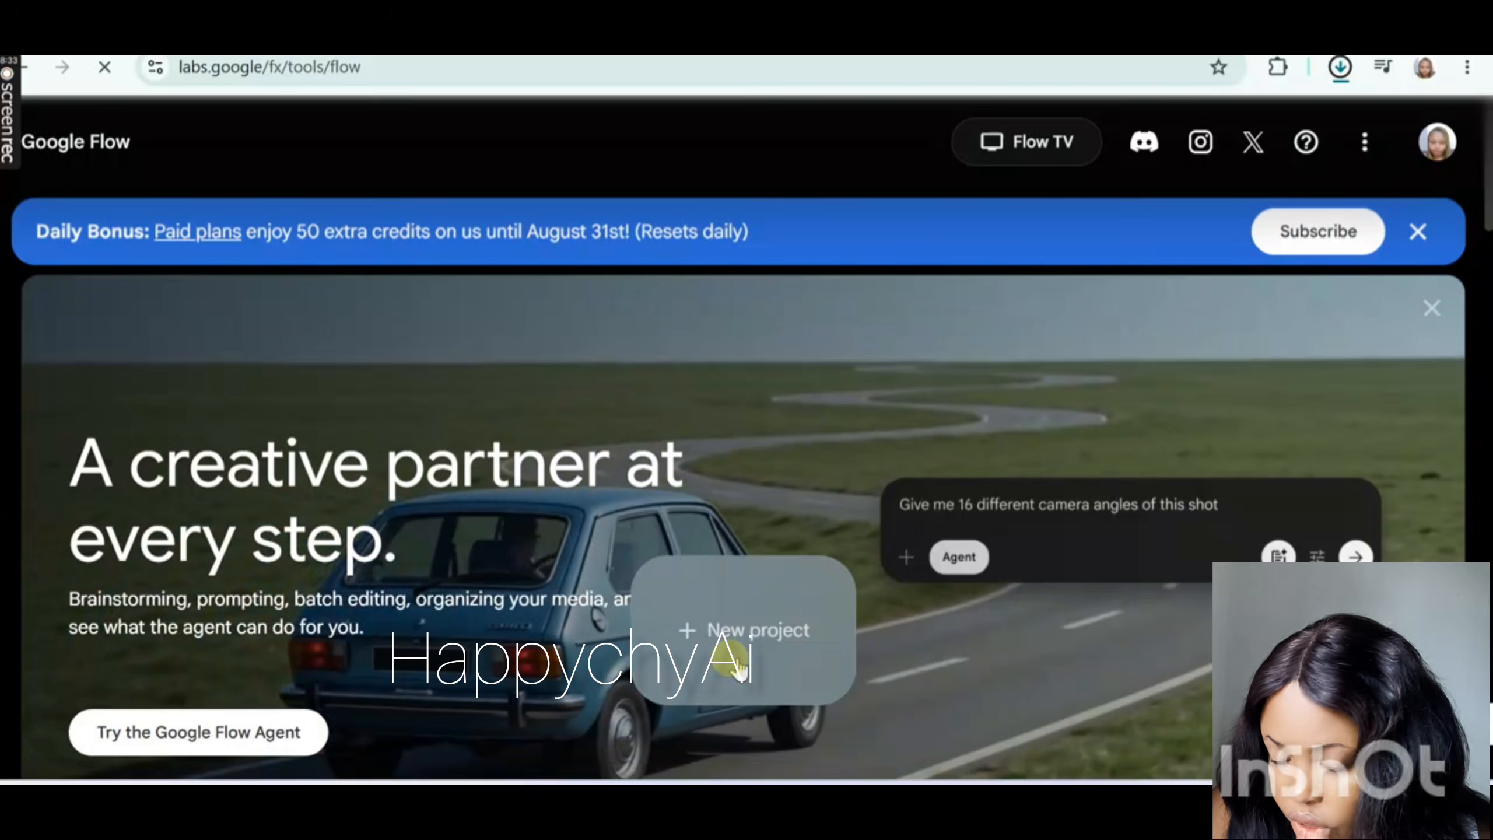
{"action": "left_click", "coordinate": [739, 668]}
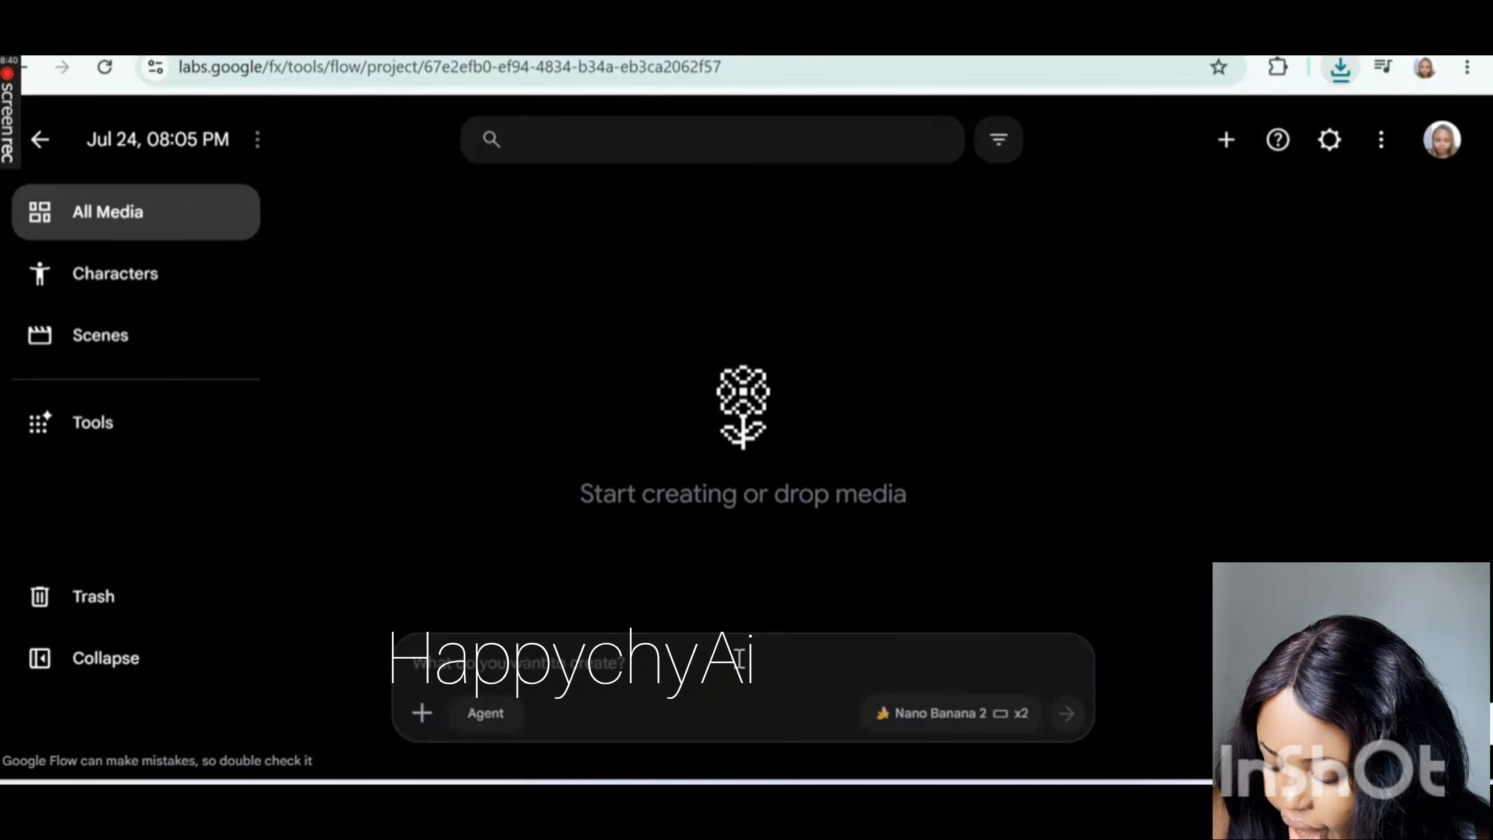
- Configure the generation settings for Video with the Omni Flash model and a 1x output
{"action": "left_click", "coordinate": [928, 712]}
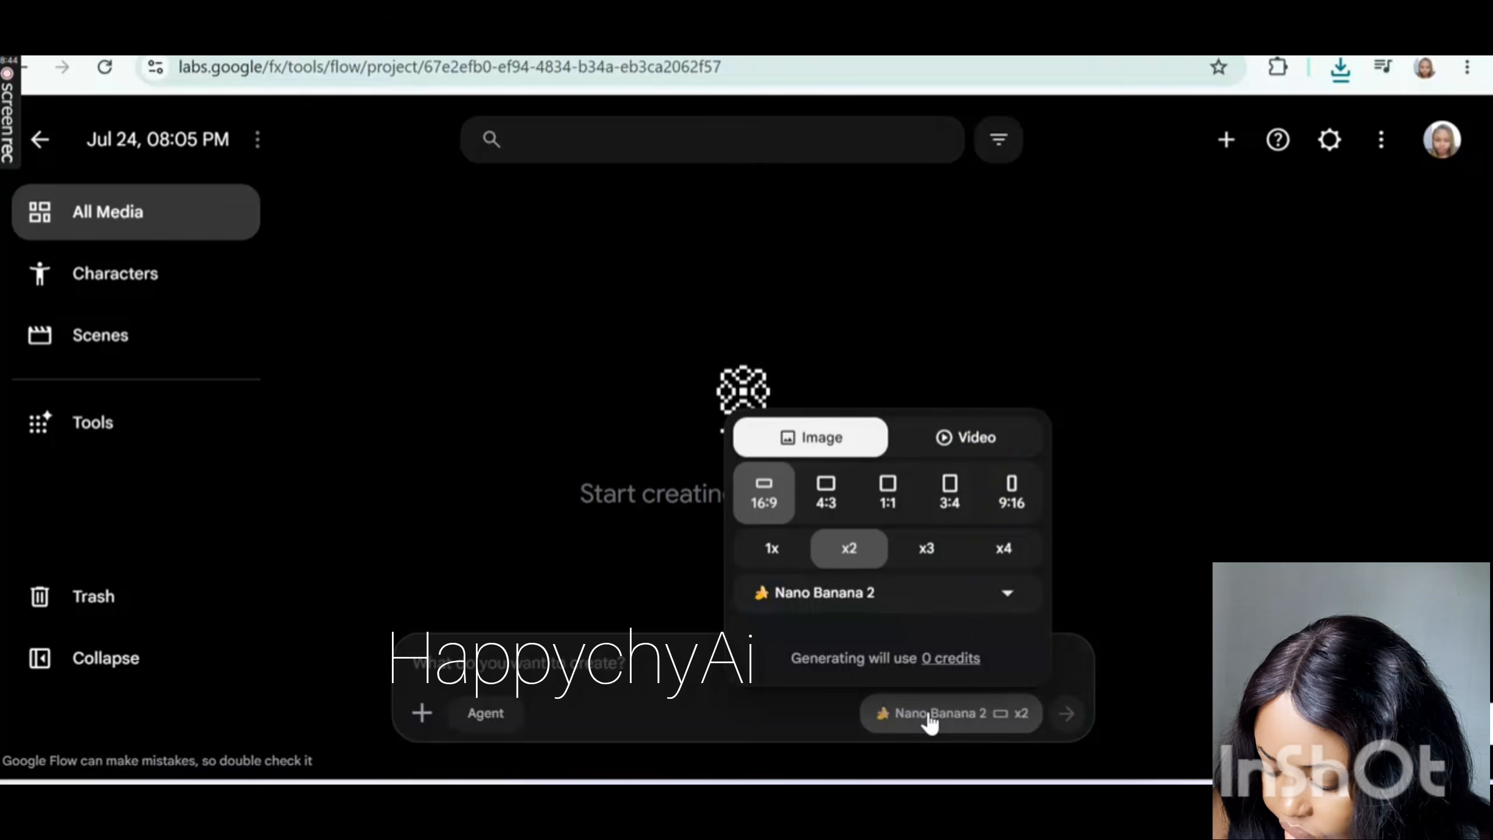
{"action": "left_click", "coordinate": [990, 446]}
{"action": "left_click", "coordinate": [888, 615]}
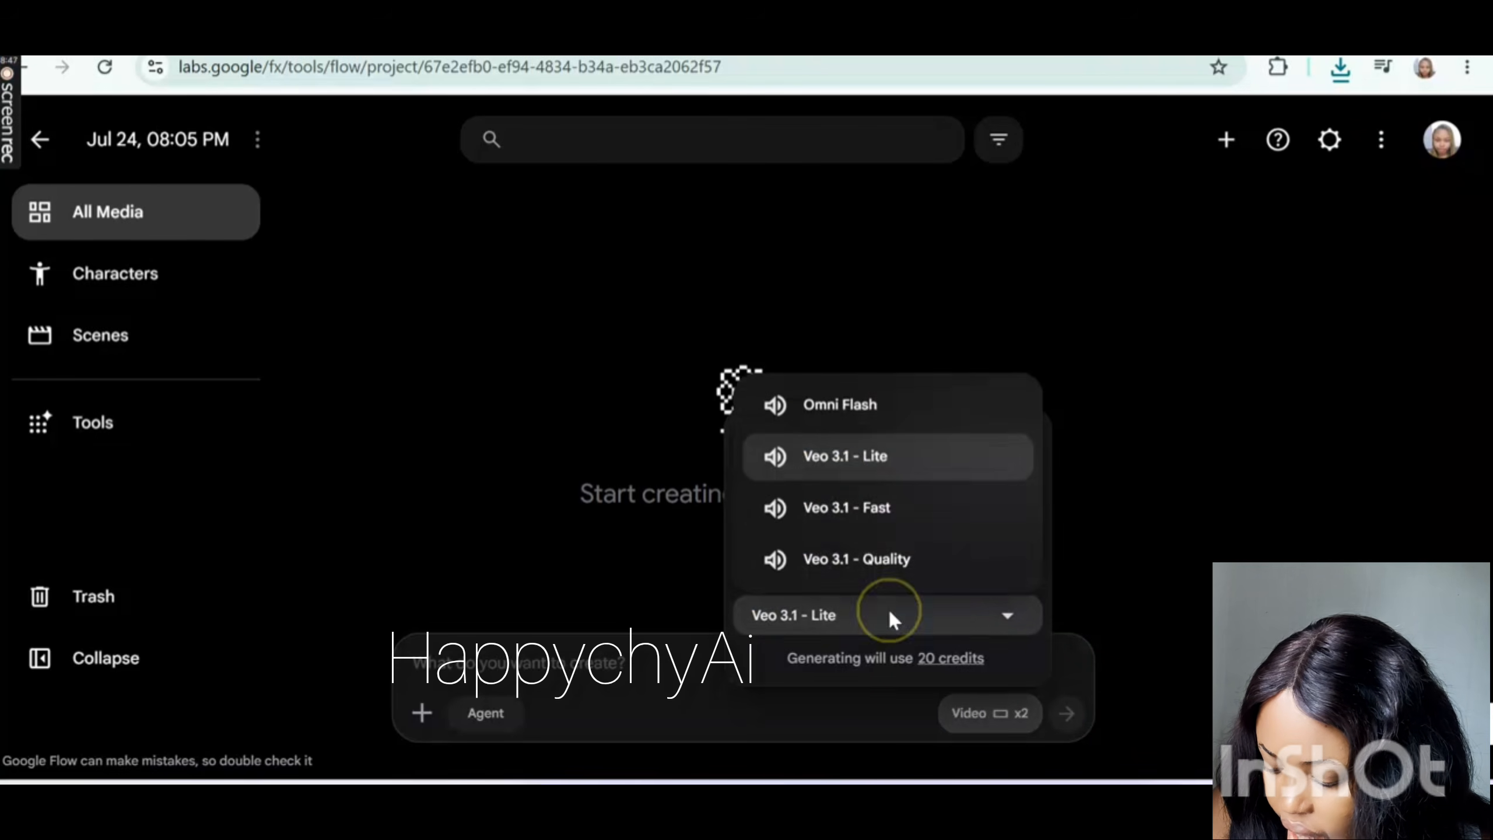
{"action": "left_click", "coordinate": [834, 406]}
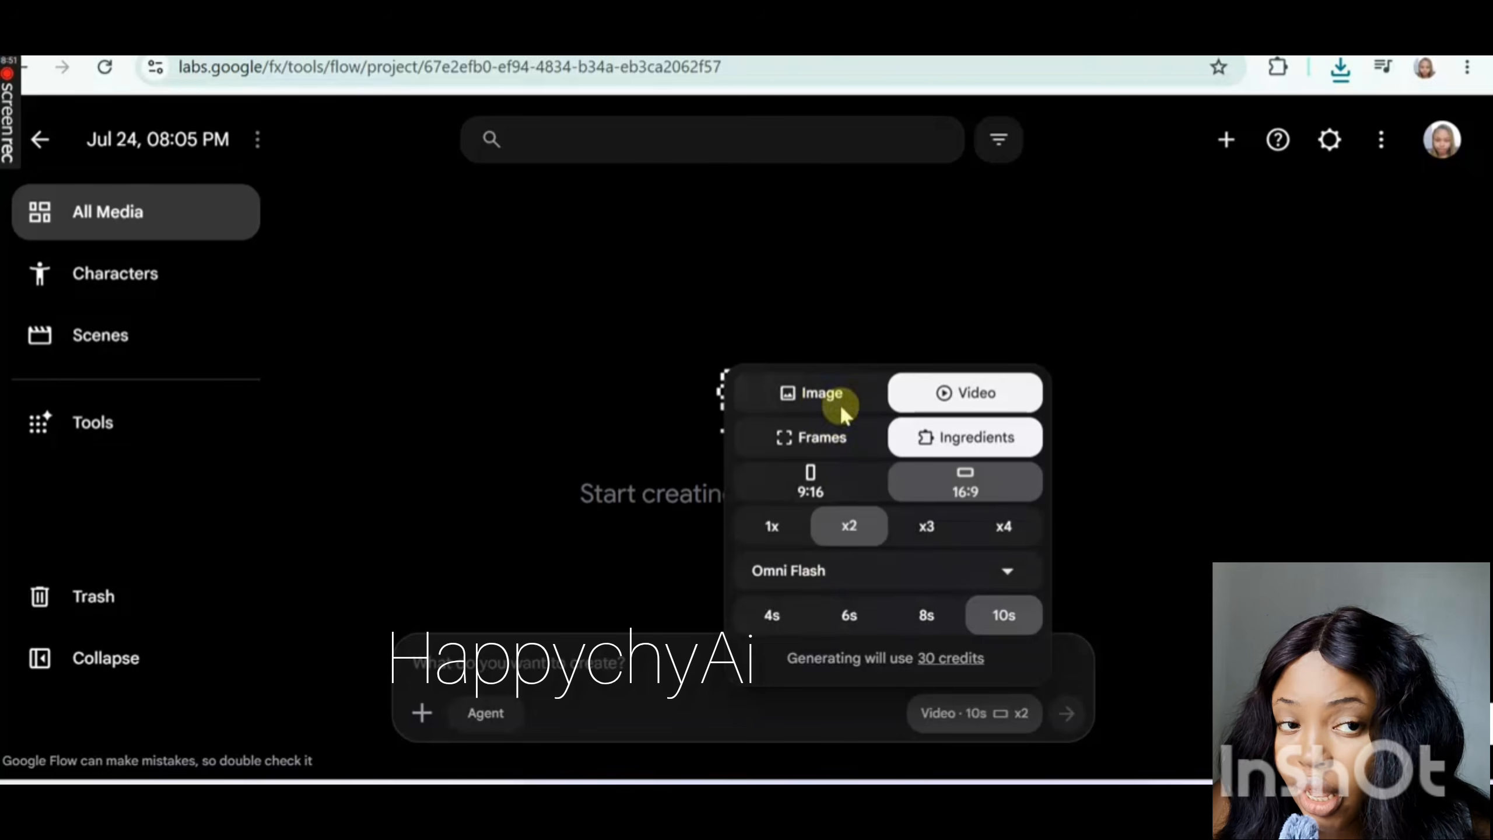
{"action": "left_click", "coordinate": [773, 525]}
{"action": "left_click", "coordinate": [609, 566]}
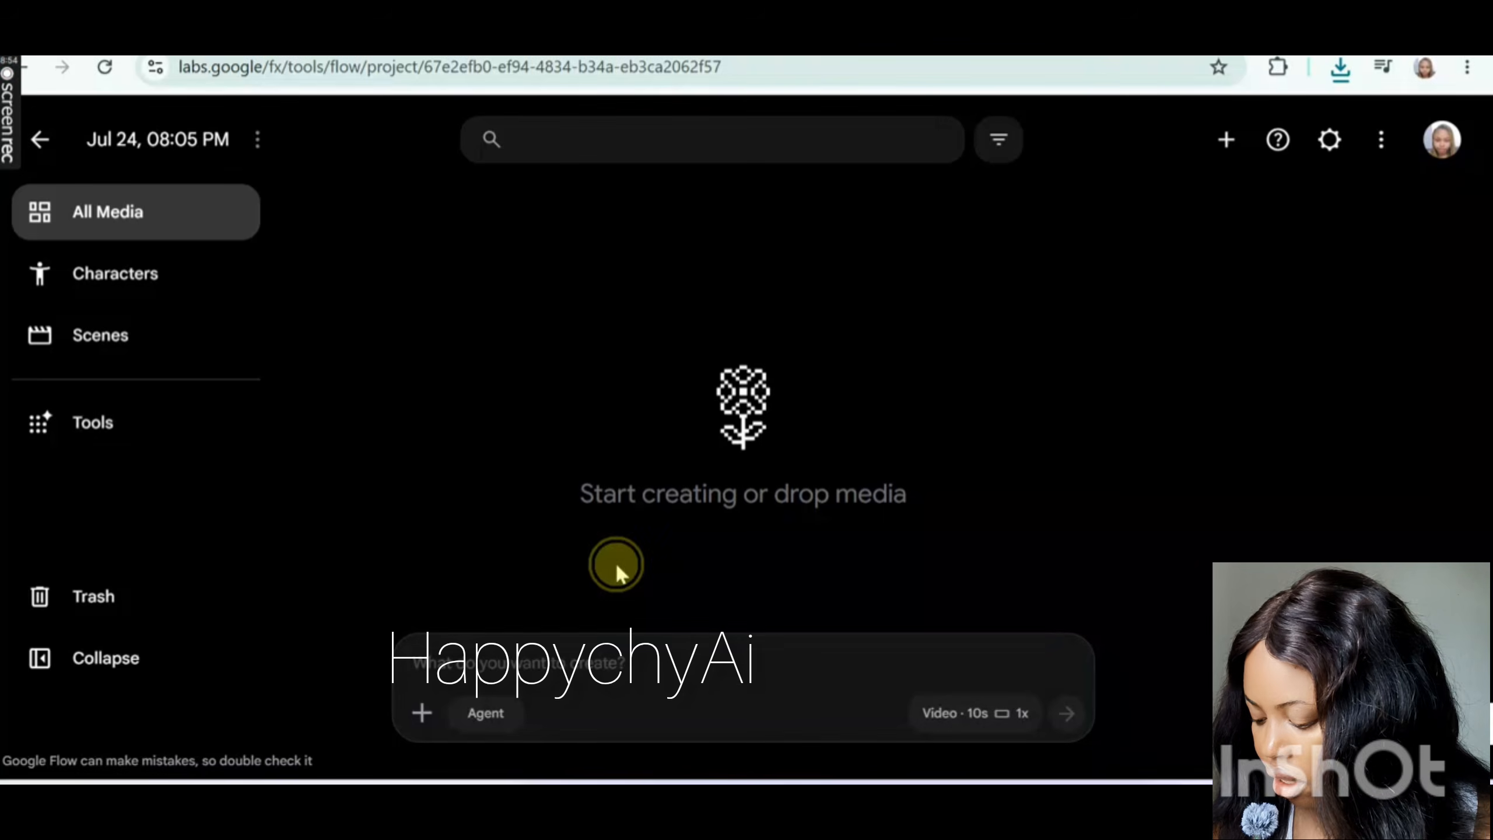
{"action": "left_click", "coordinate": [419, 708]}
{"action": "left_click", "coordinate": [389, 593]}
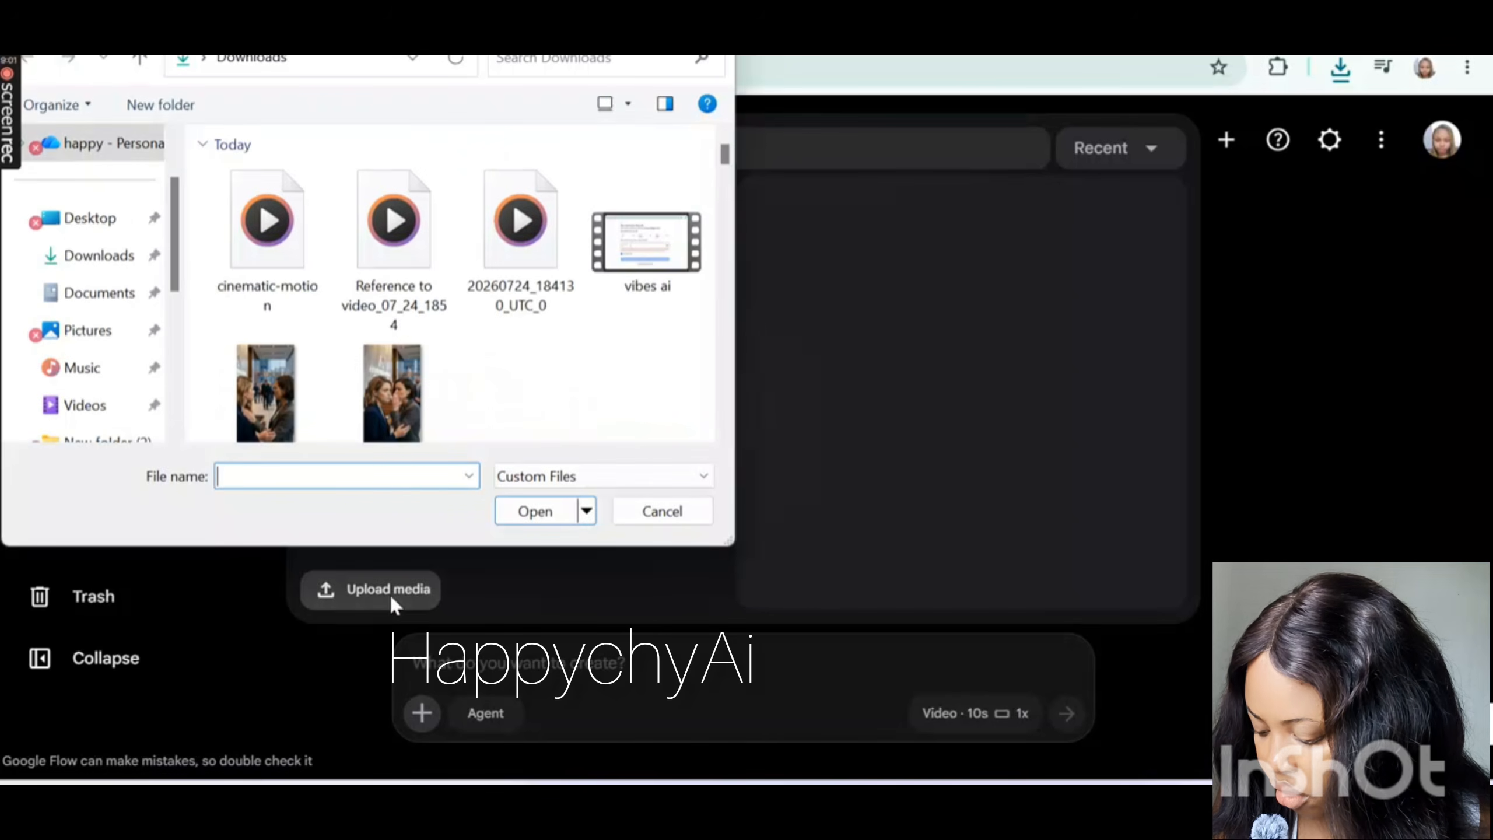
{"action": "left_click", "coordinate": [681, 432]}
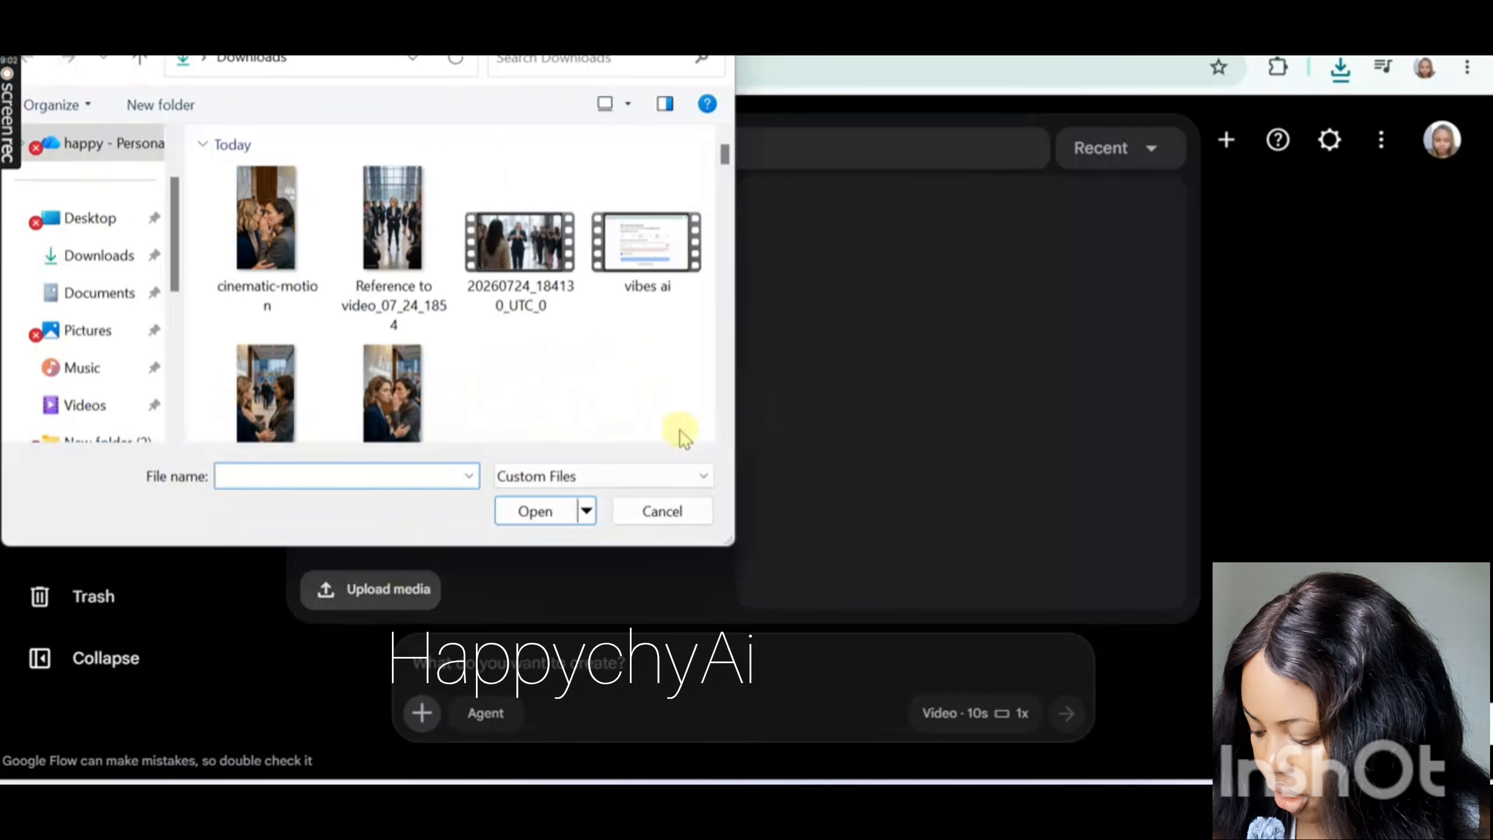
{"action": "left_click", "coordinate": [725, 433]}
{"action": "left_click", "coordinate": [725, 434]}
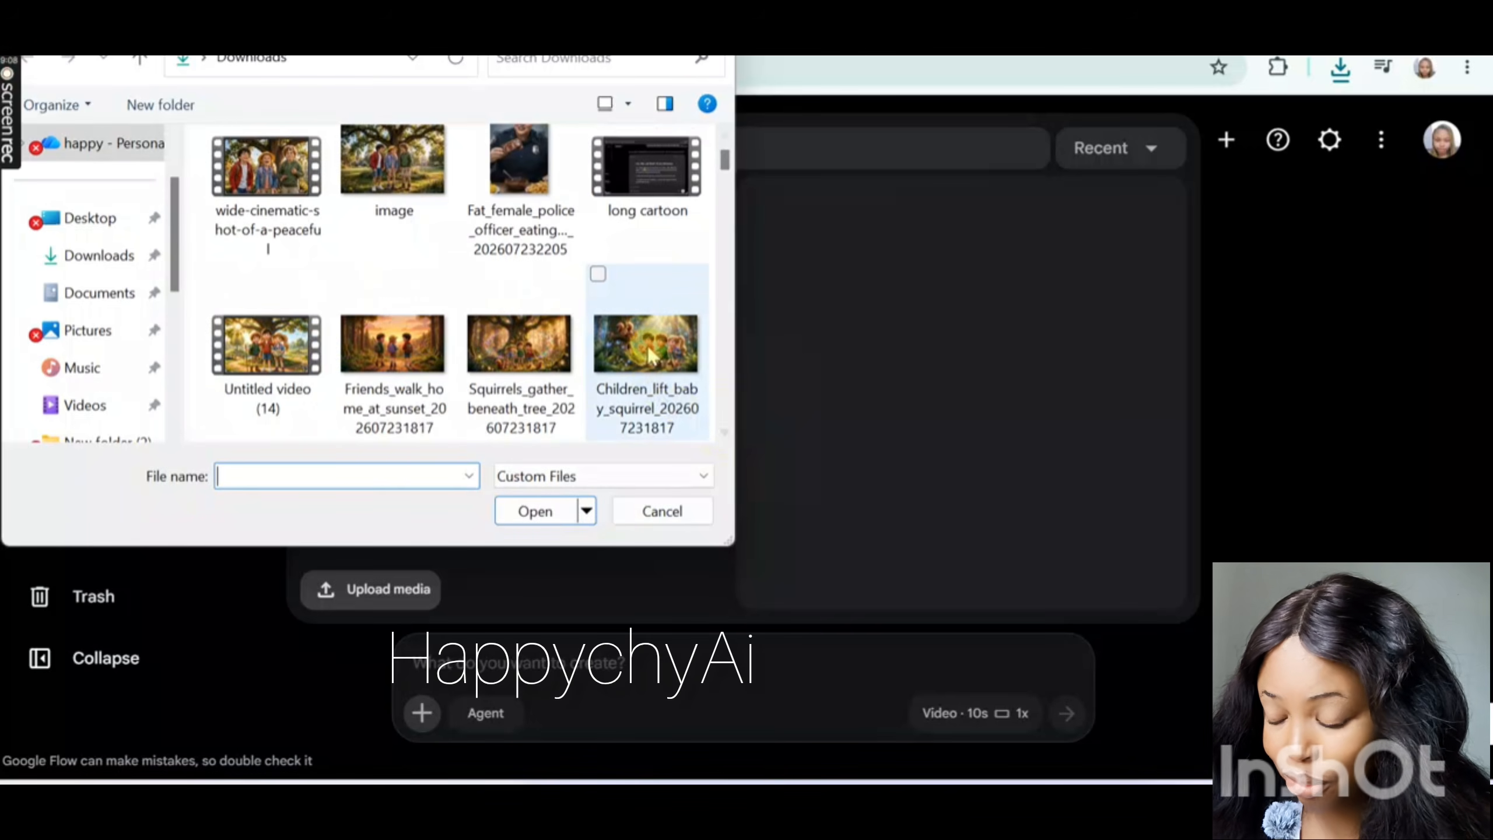
{"action": "left_click", "coordinate": [724, 433]}
{"action": "left_click", "coordinate": [725, 434]}
{"action": "left_click", "coordinate": [727, 436]}
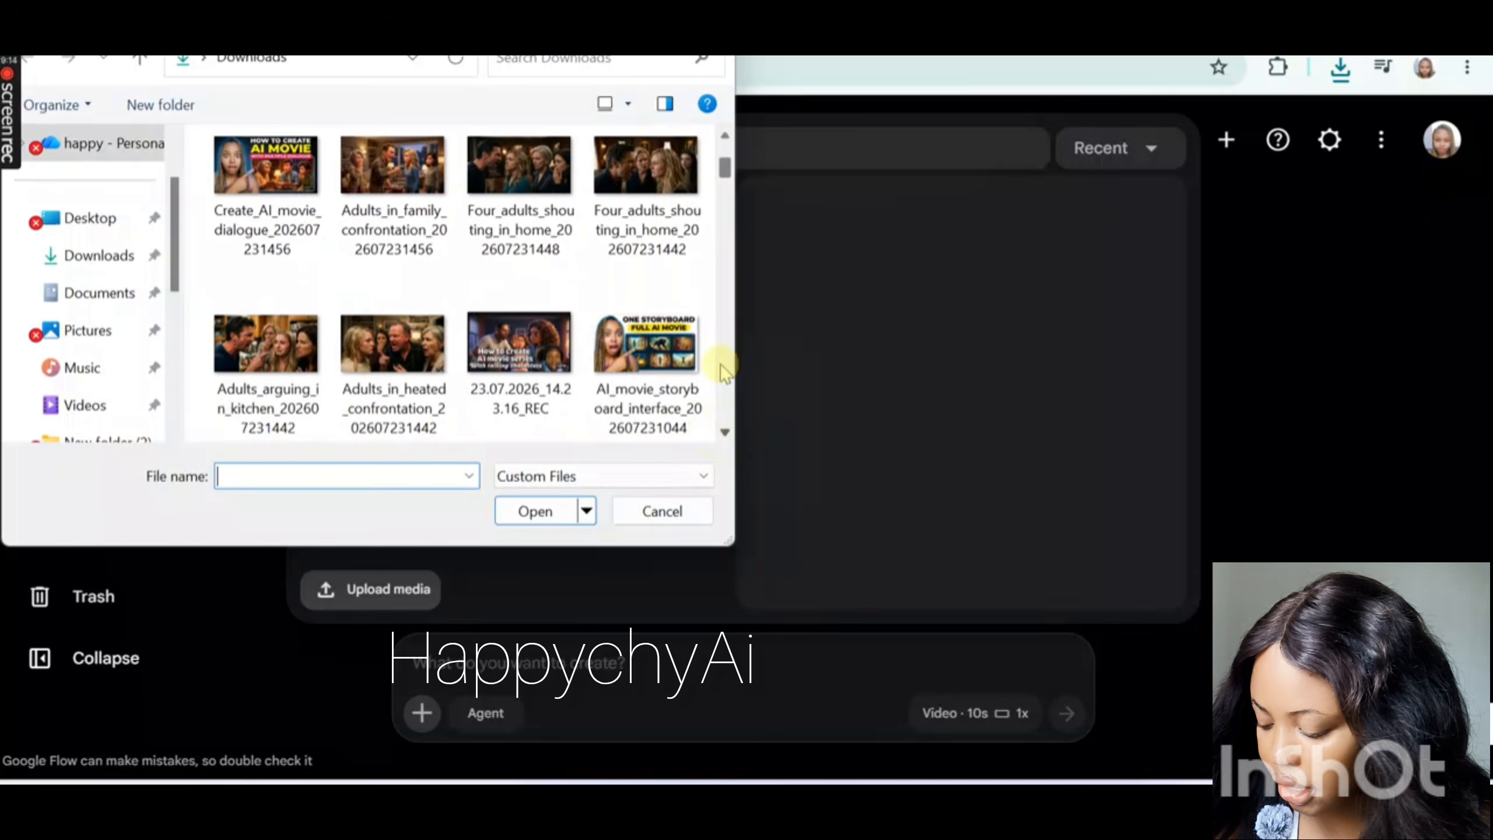
{"action": "left_click", "coordinate": [497, 138]}
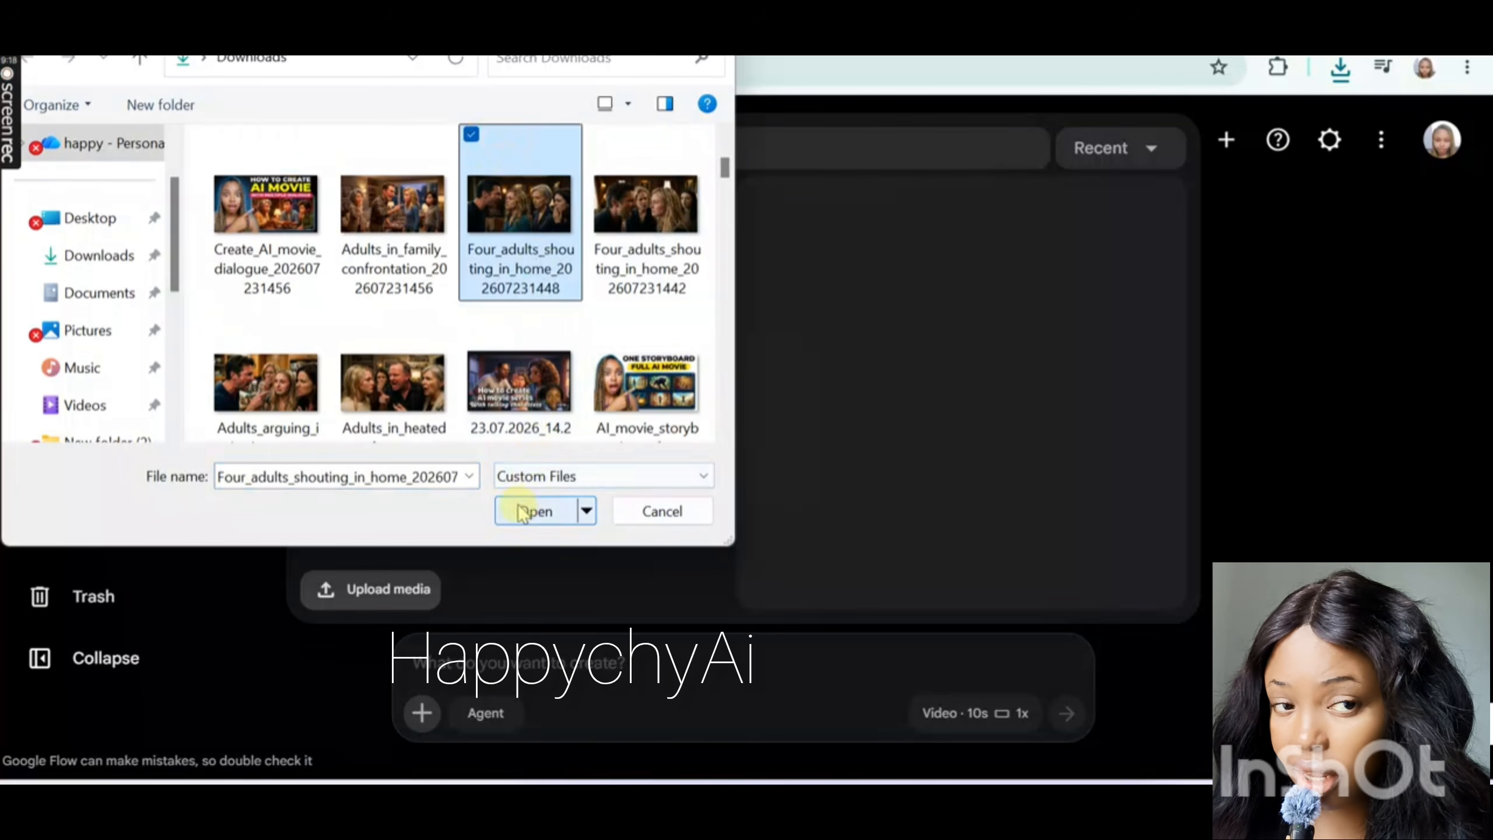
{"action": "left_click", "coordinate": [521, 512]}
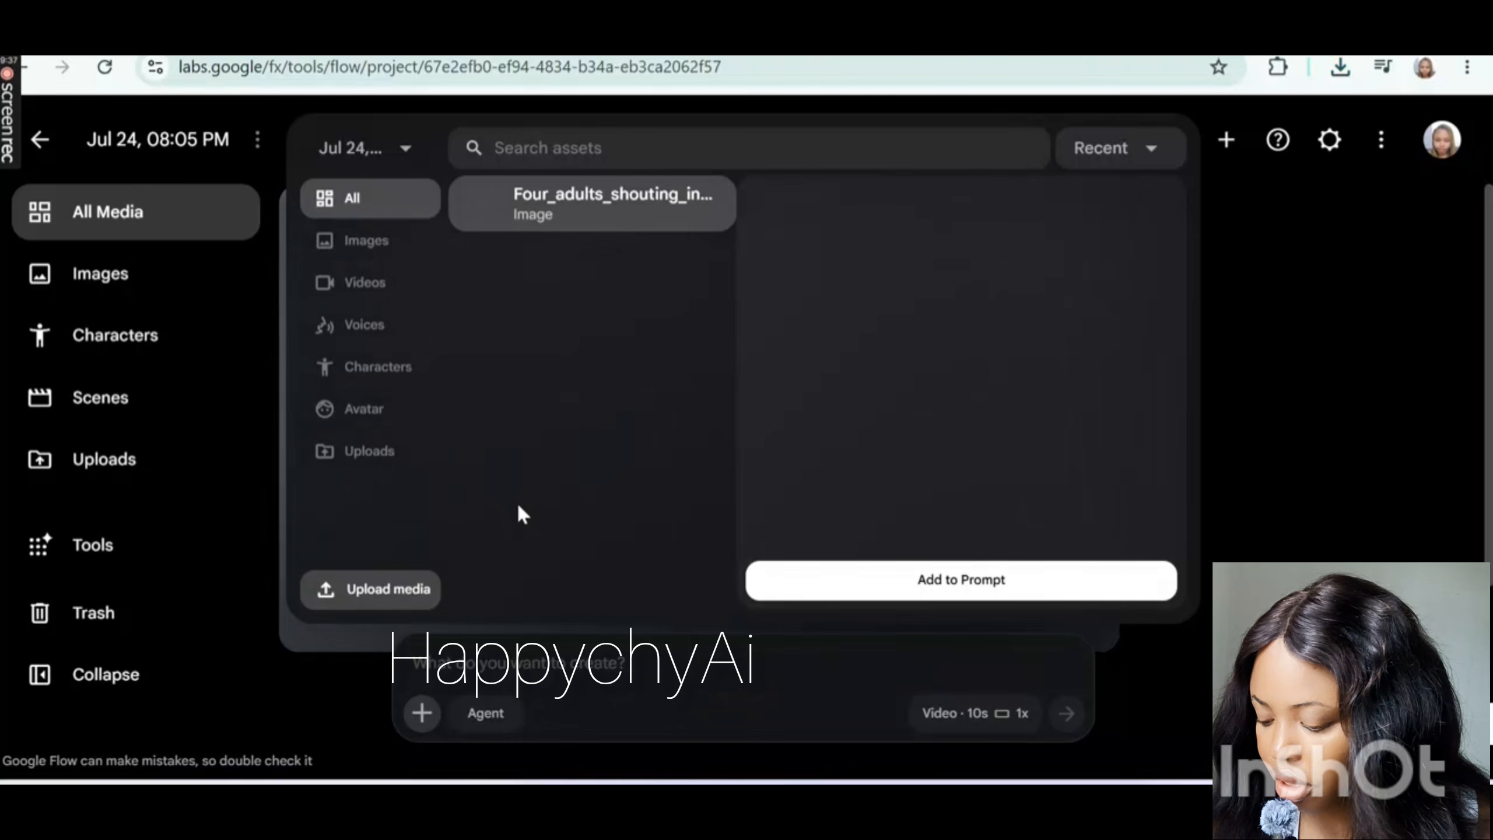
{"action": "left_click", "coordinate": [861, 594]}
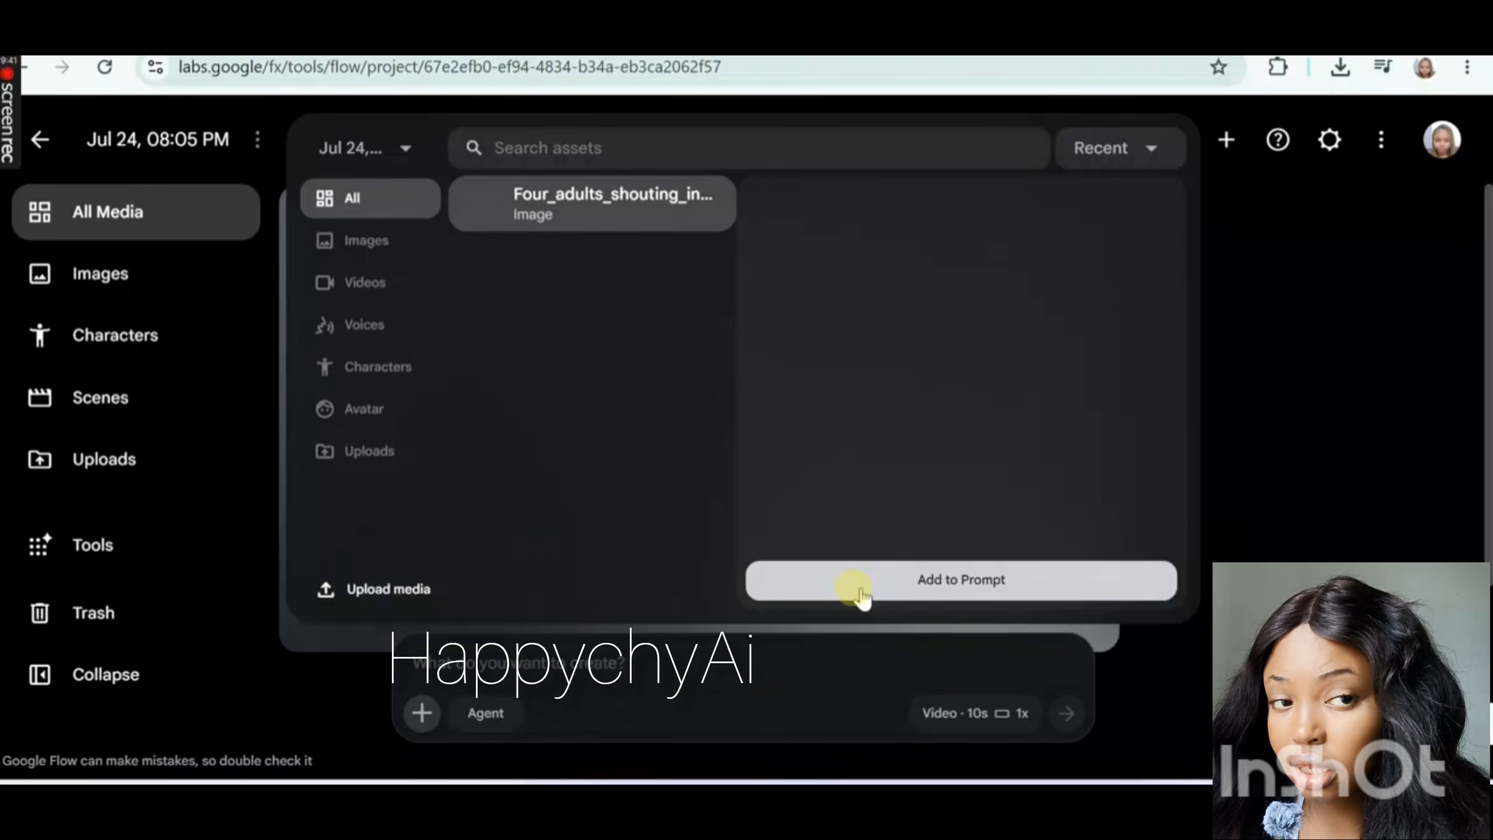
{"action": "left_click", "coordinate": [896, 588]}
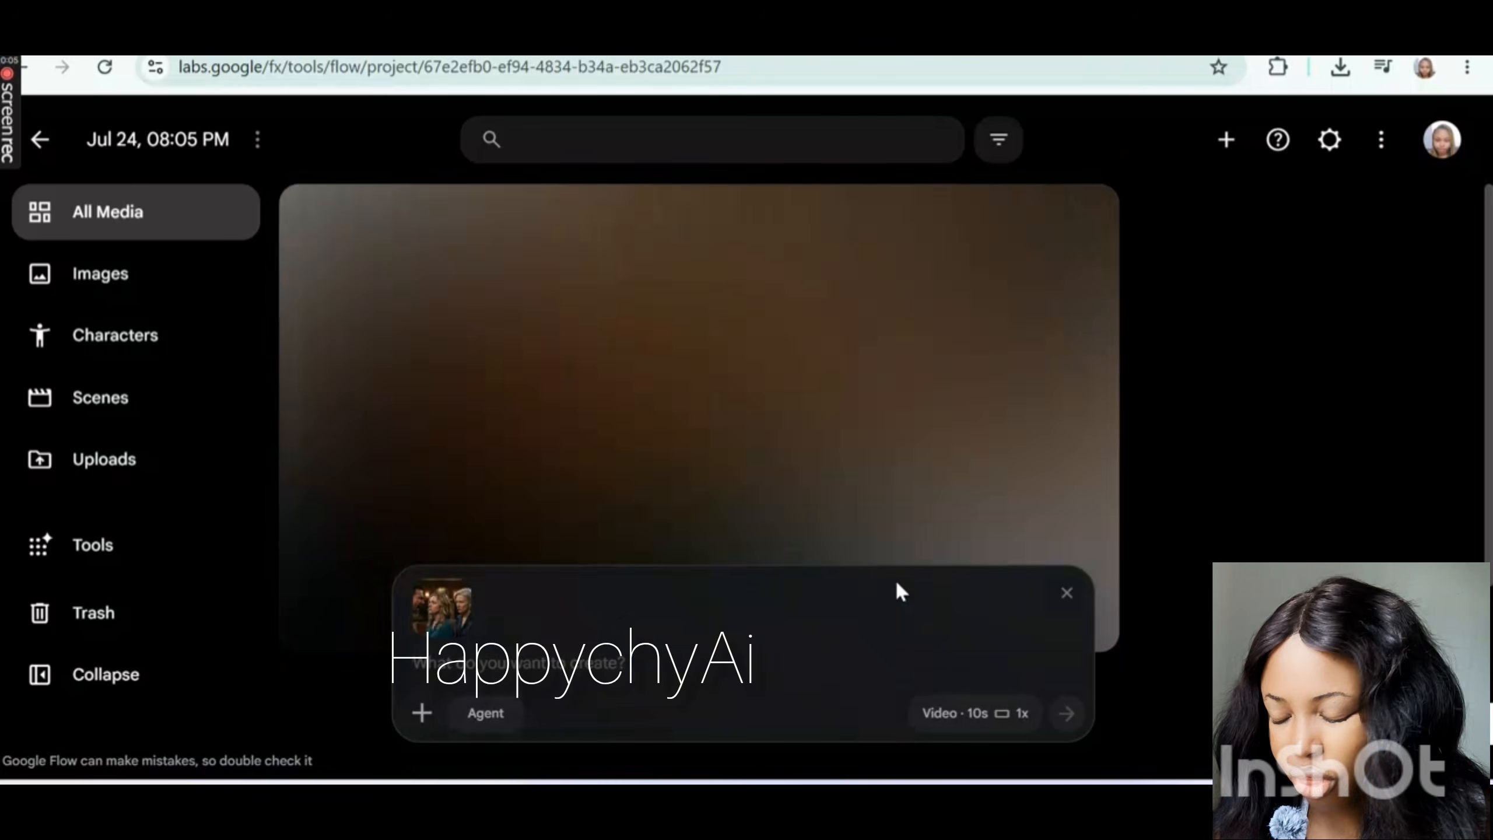
- Enter the prompt "cinematic motion" alongside the four-adults image and generate the video
{"action": "left_click", "coordinate": [740, 624]}
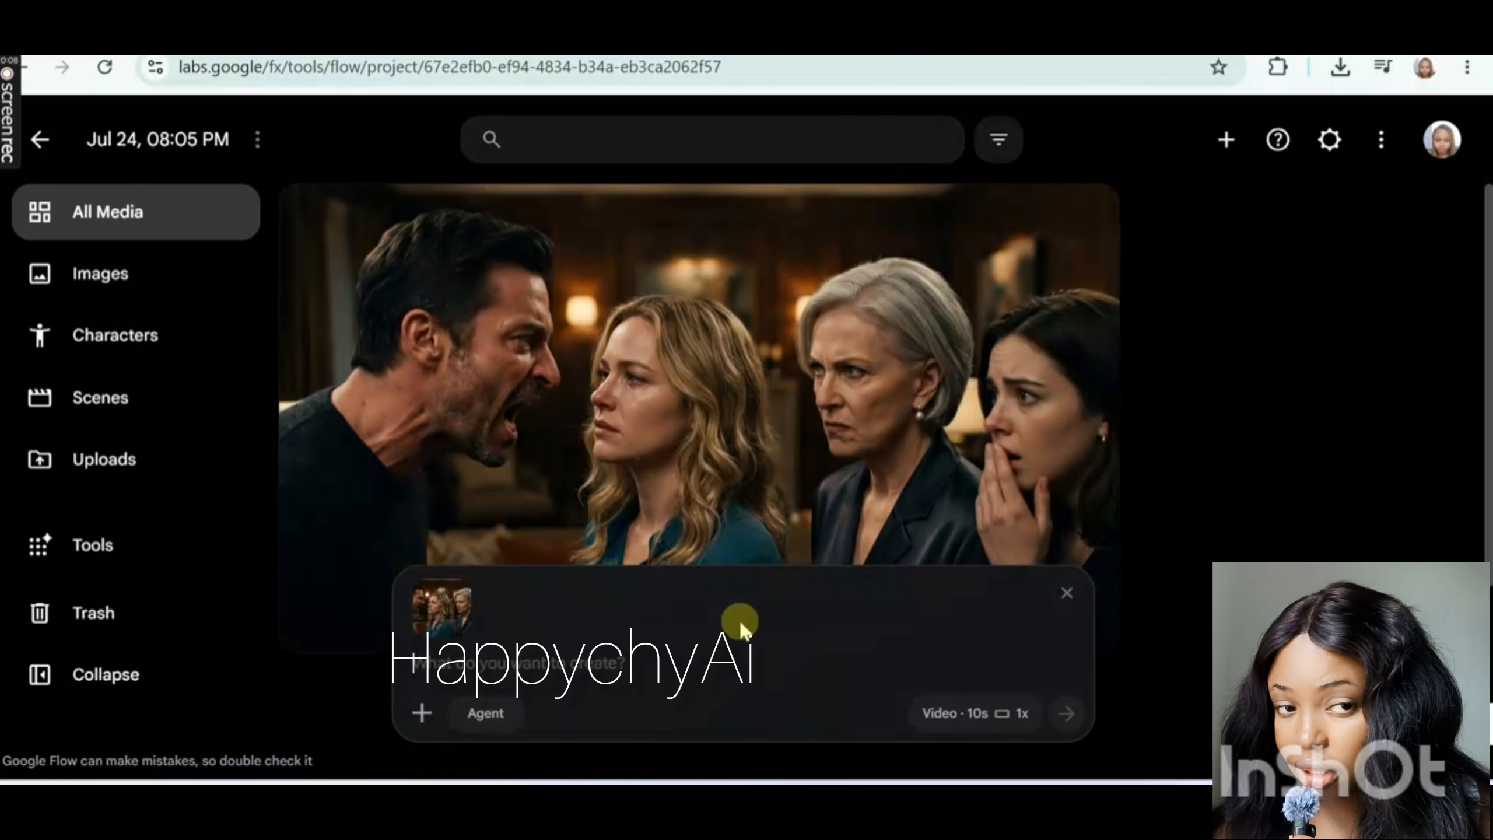
{"action": "left_click", "coordinate": [638, 646]}
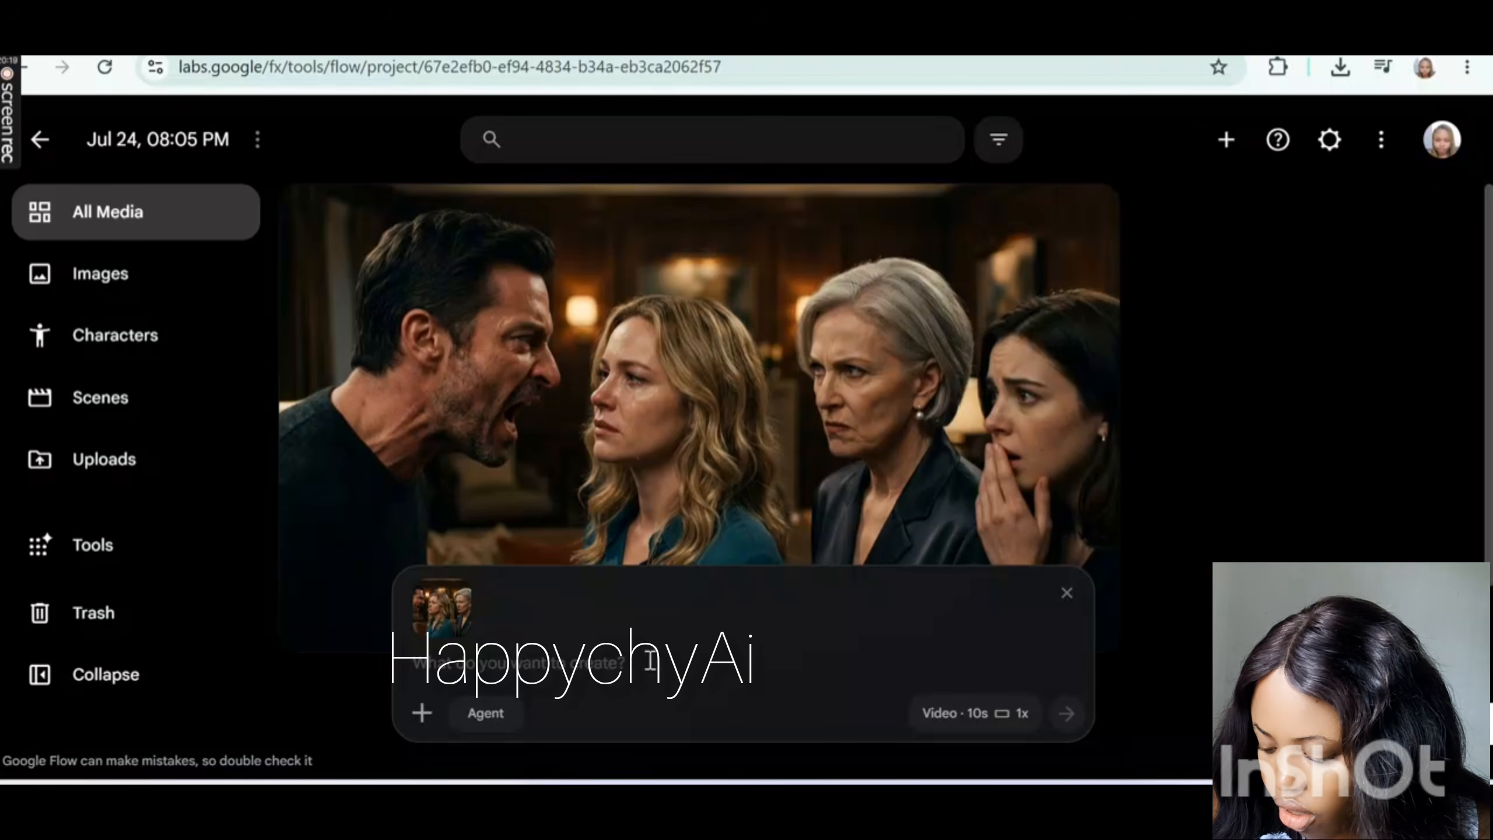
{"action": "type", "text": "Cl"}
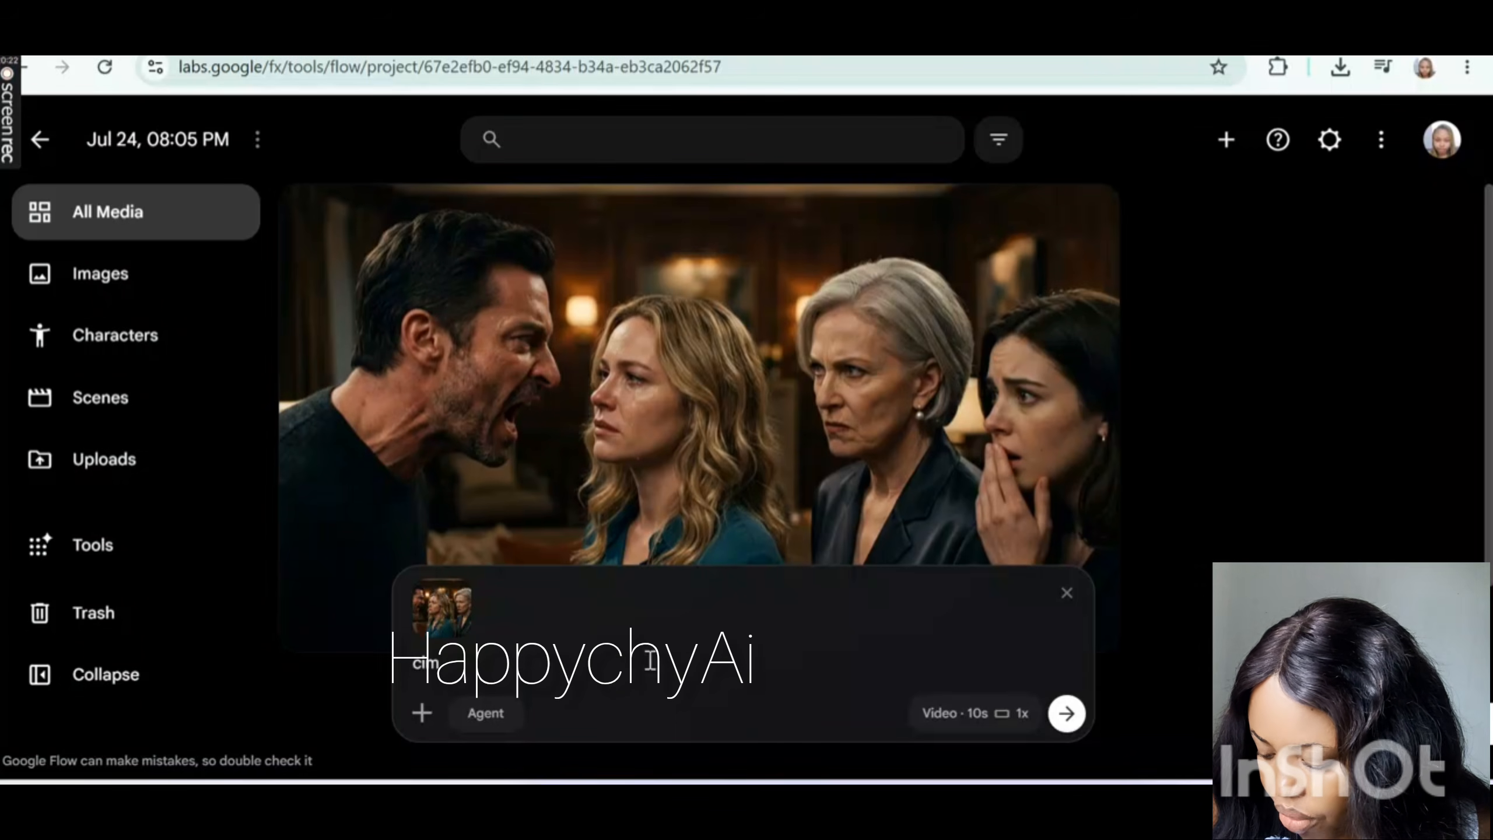
{"action": "type", "text": "nema"}
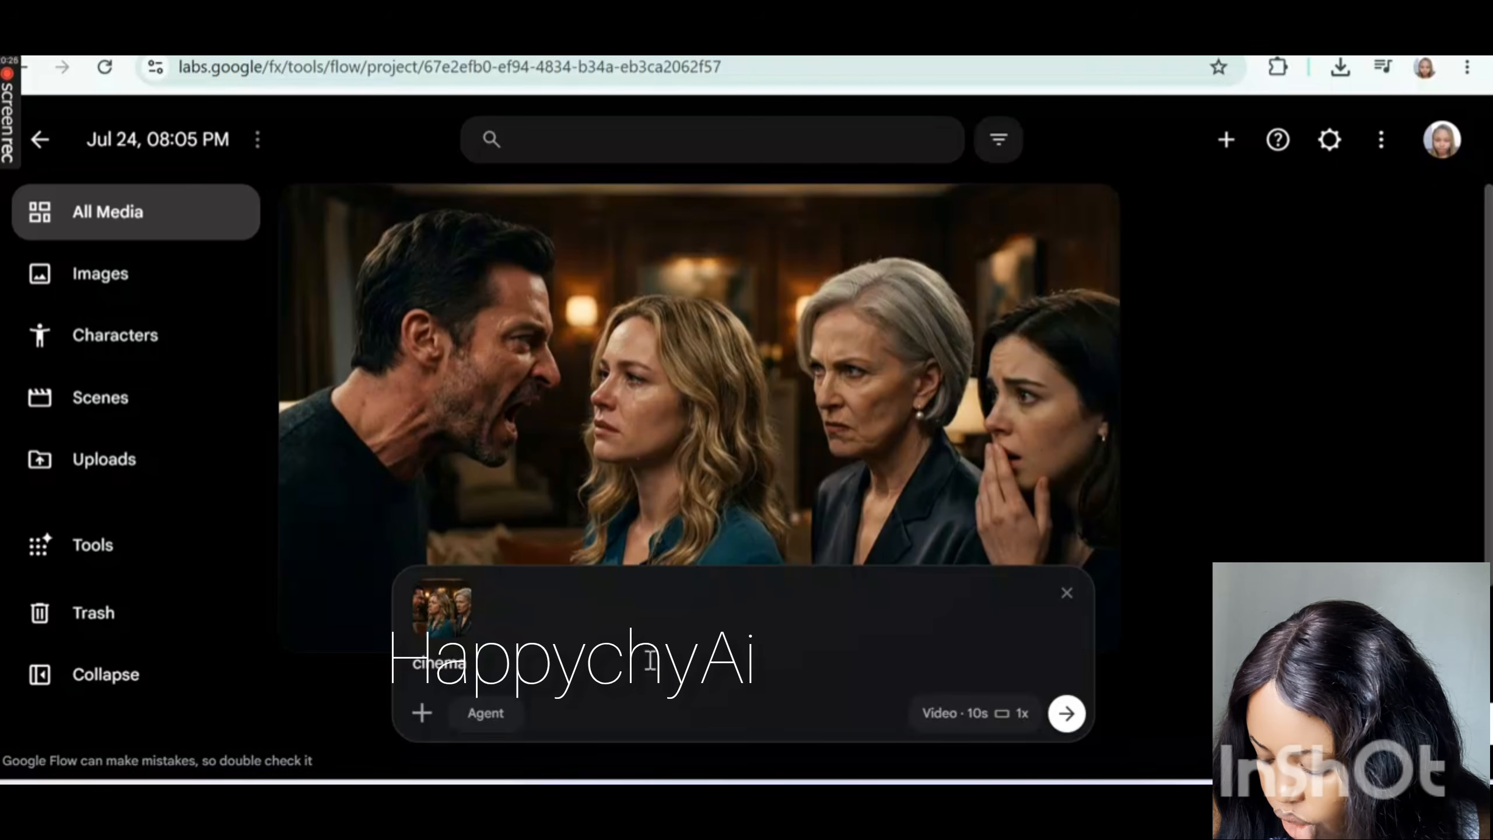
{"action": "type", "text": "tic "}
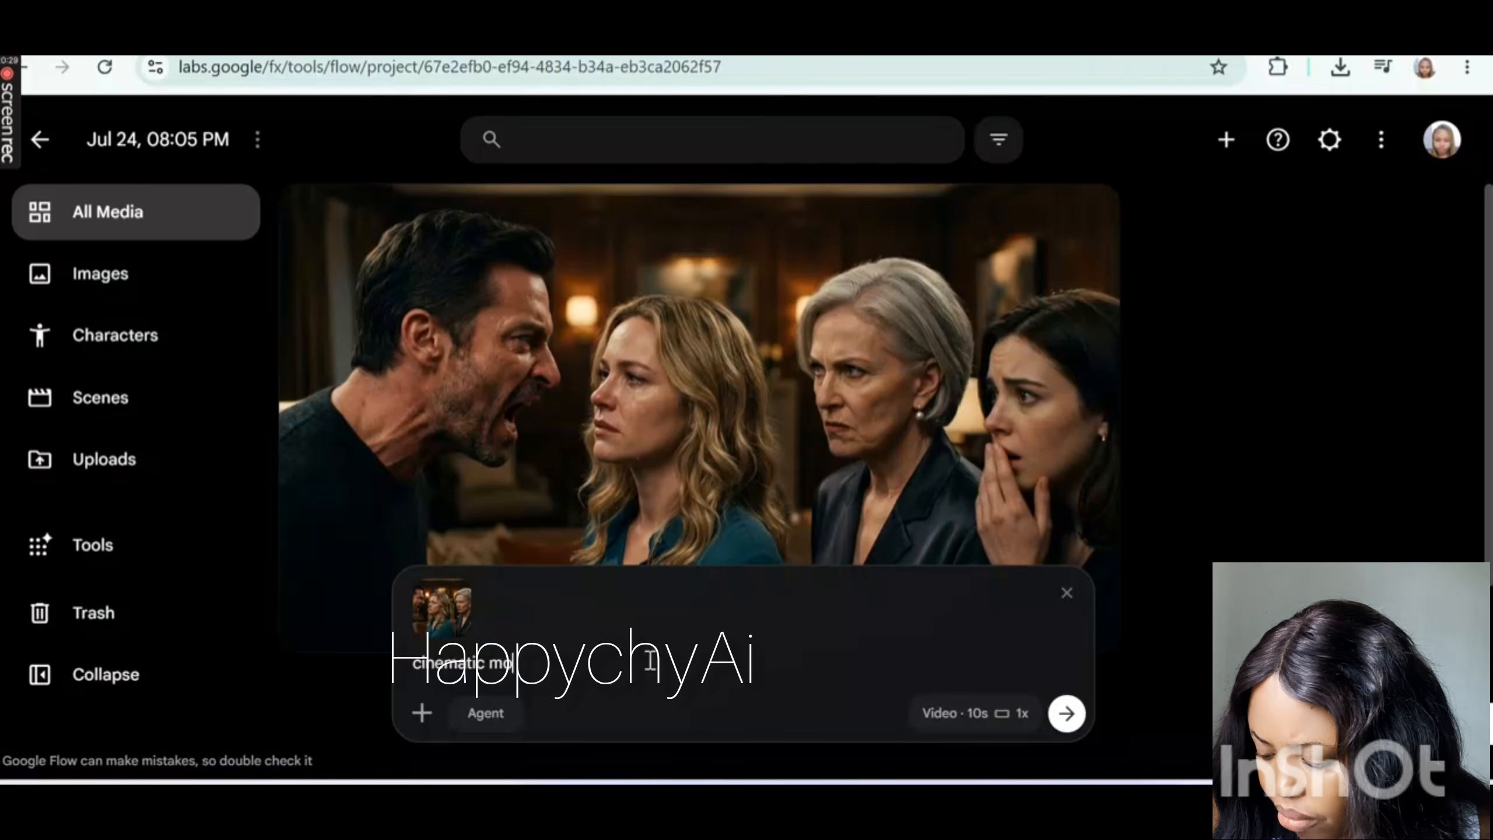
{"action": "type", "text": "motion"}
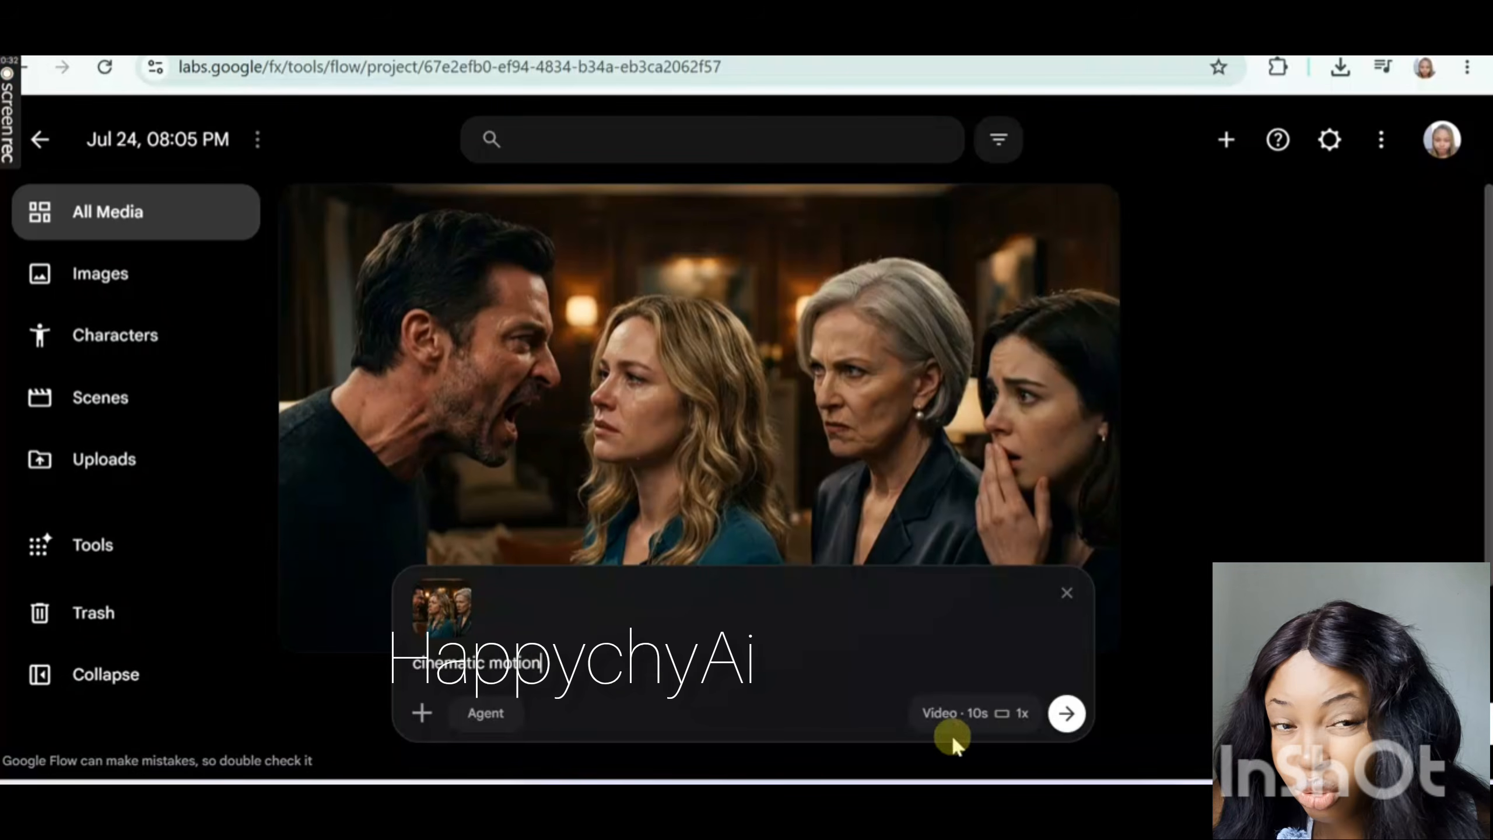
{"action": "left_click", "coordinate": [1067, 713]}
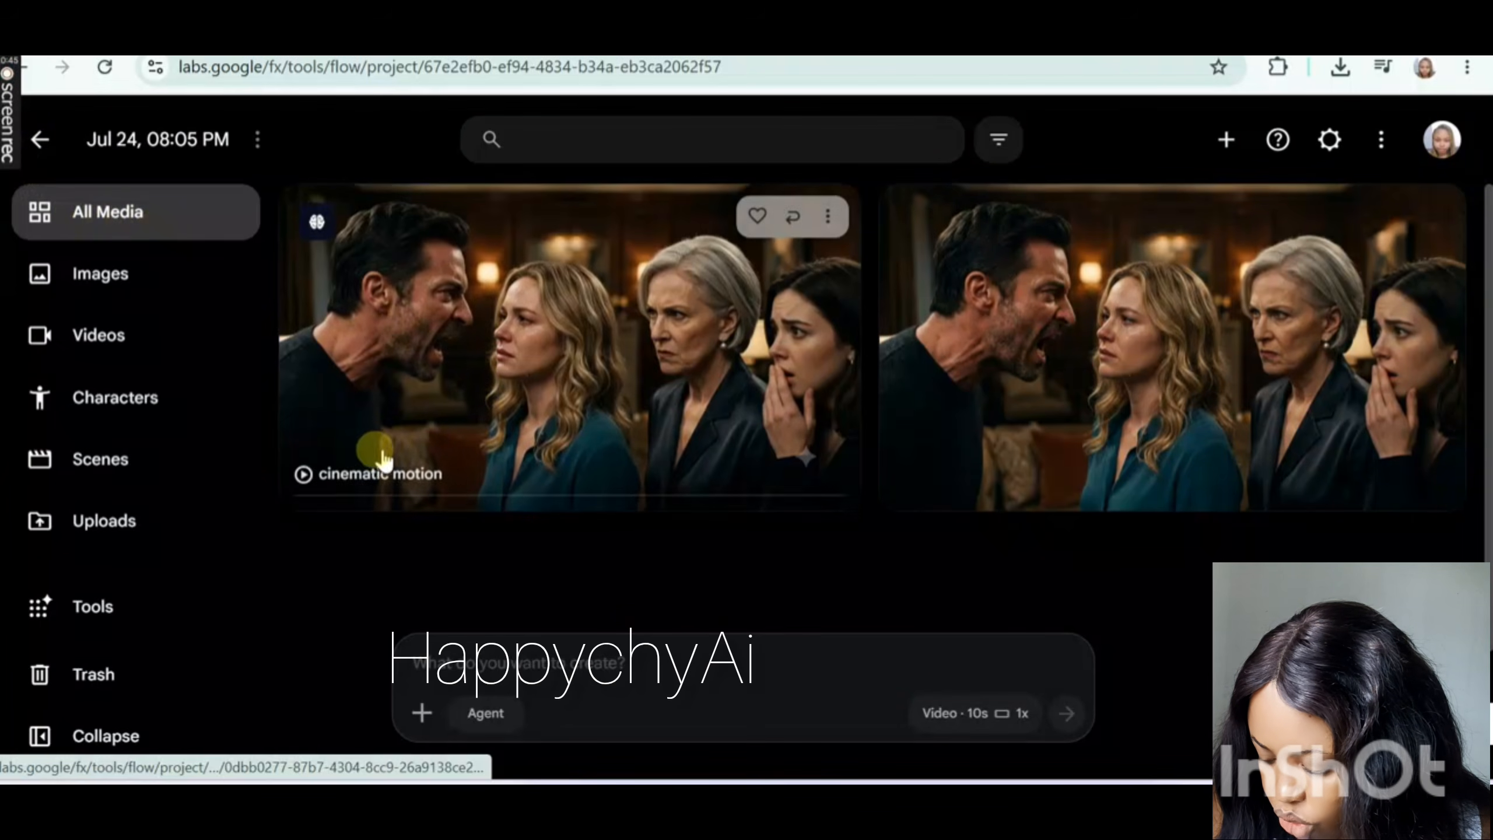
- Play the generated cinematic motion video and download it at 720p original size
{"action": "left_click", "coordinate": [305, 473]}
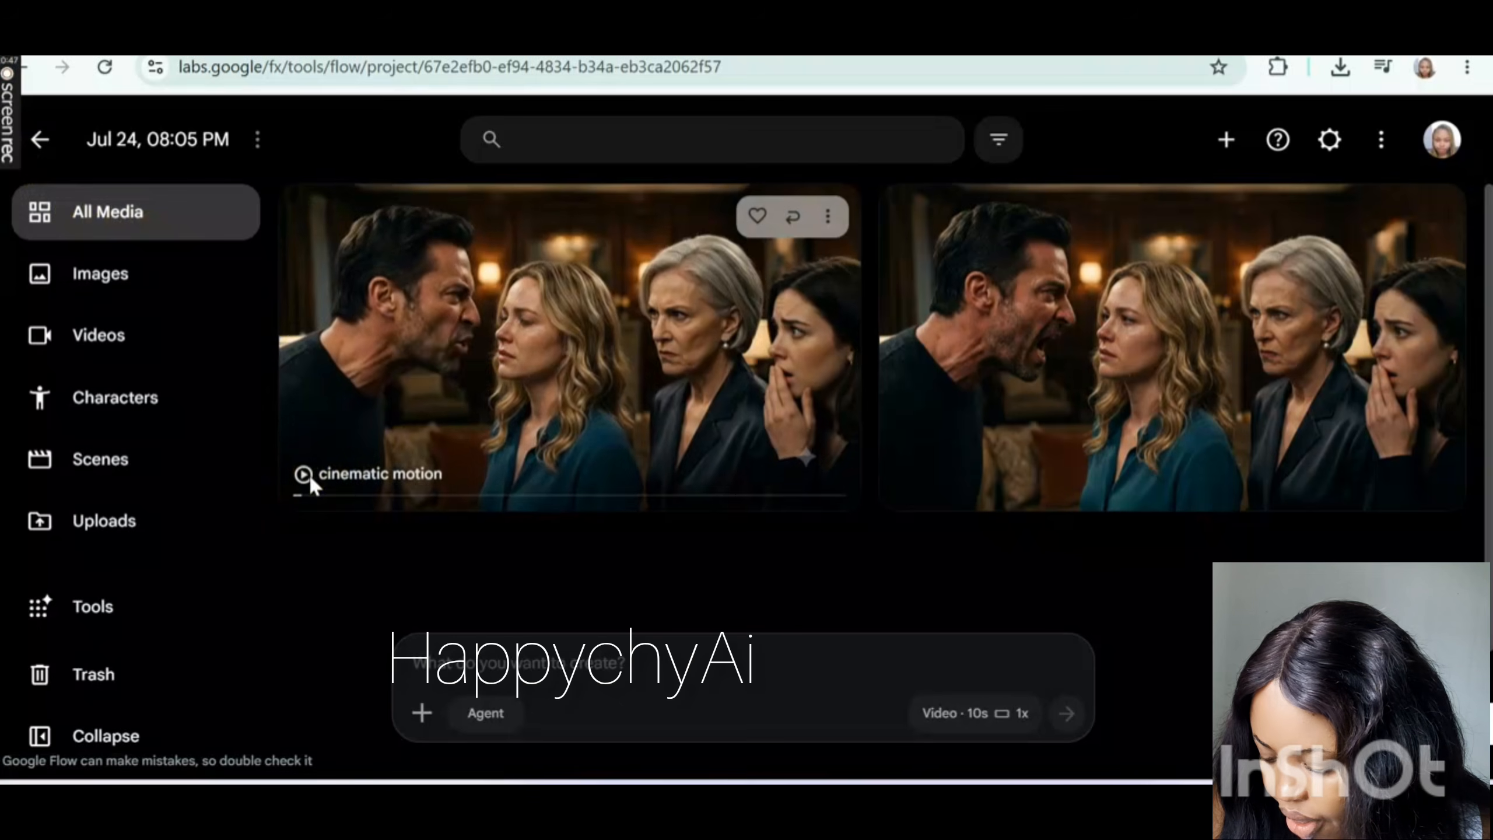
{"action": "left_click", "coordinate": [828, 217]}
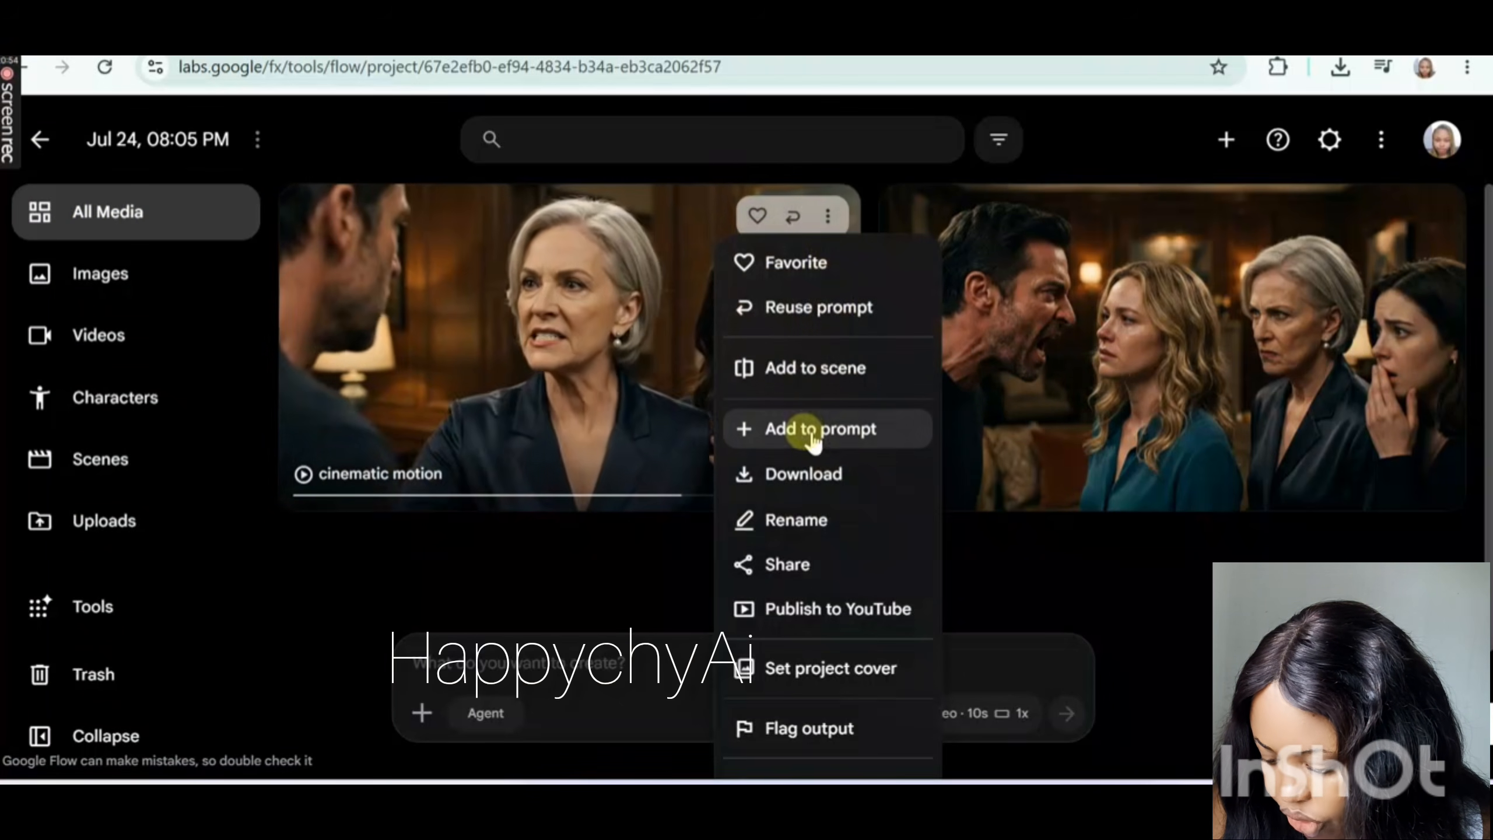
{"action": "mouse_move", "coordinate": [804, 479]}
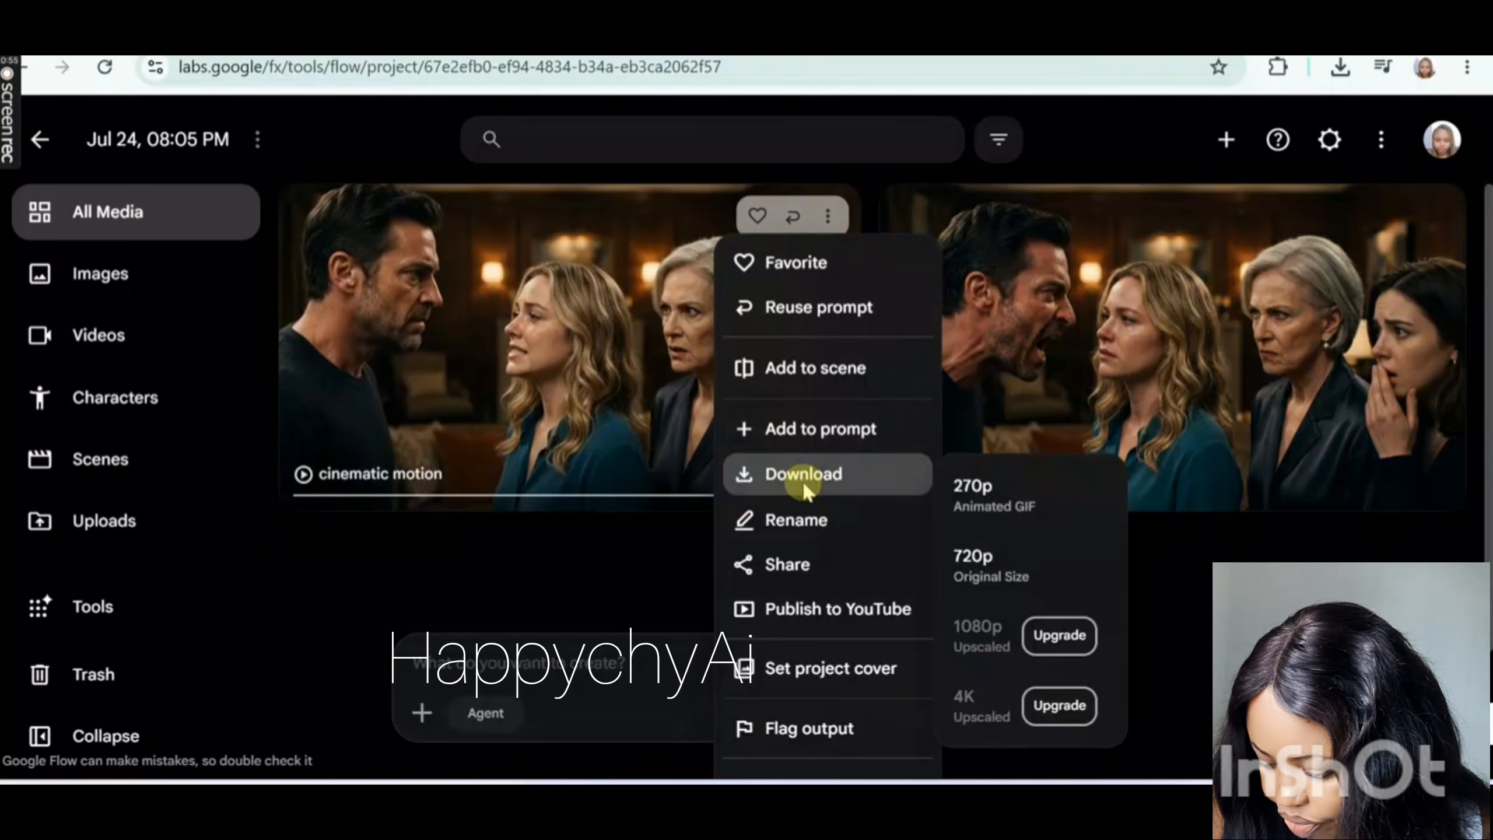
{"action": "left_click", "coordinate": [989, 565]}
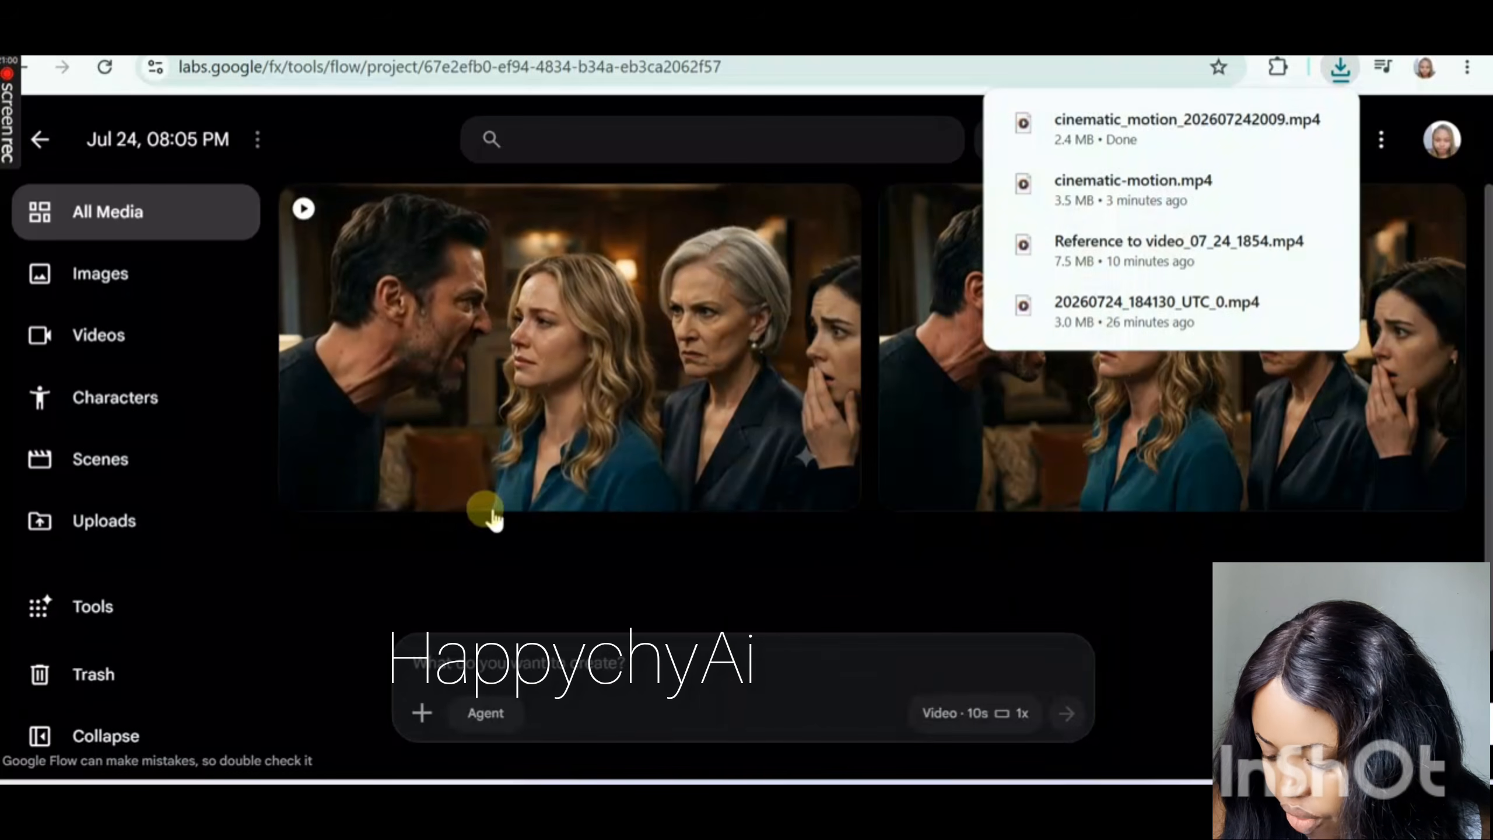
{"action": "mouse_move", "coordinate": [9, 117]}
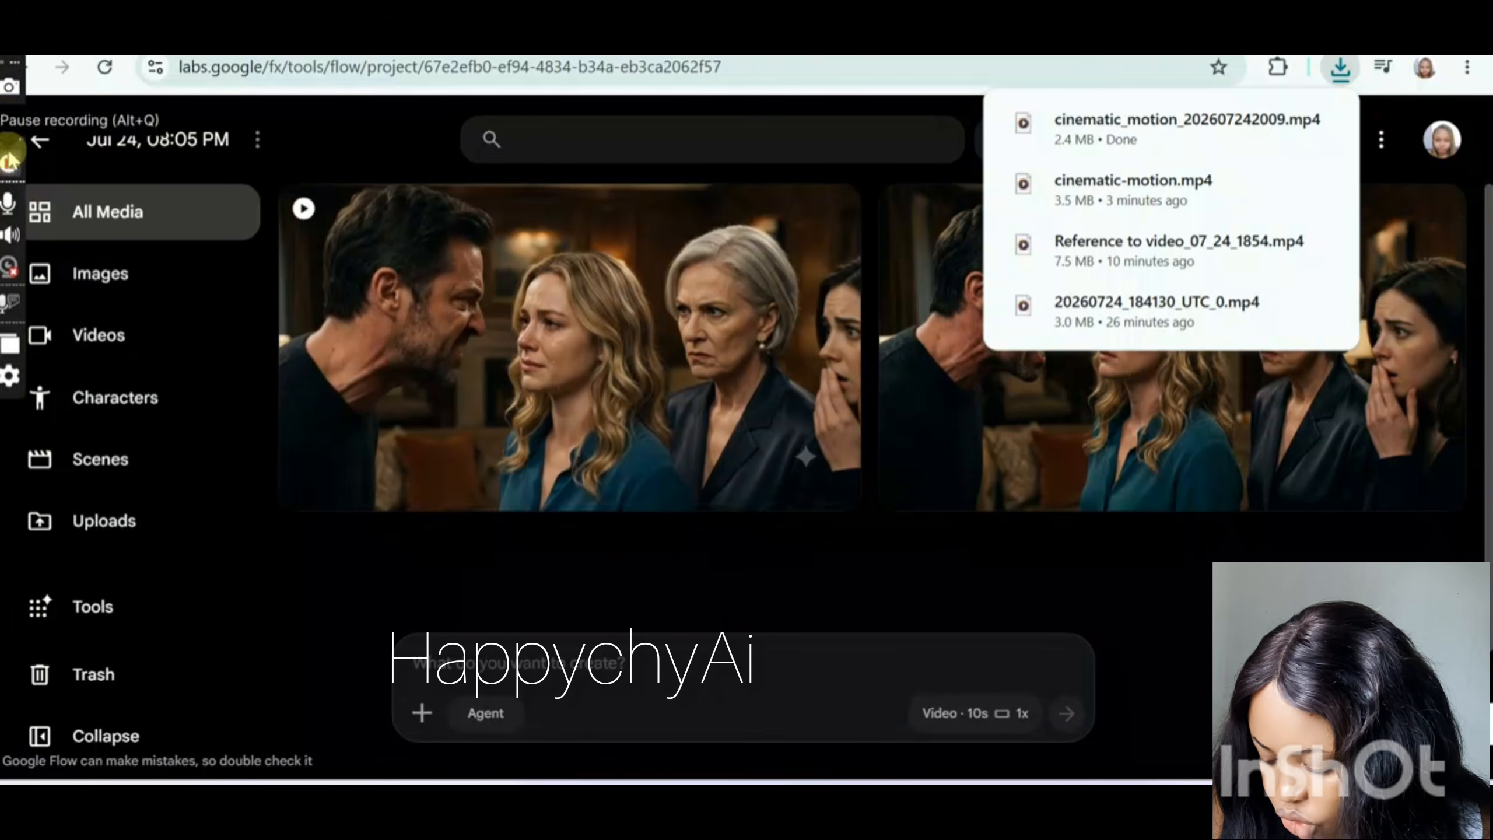